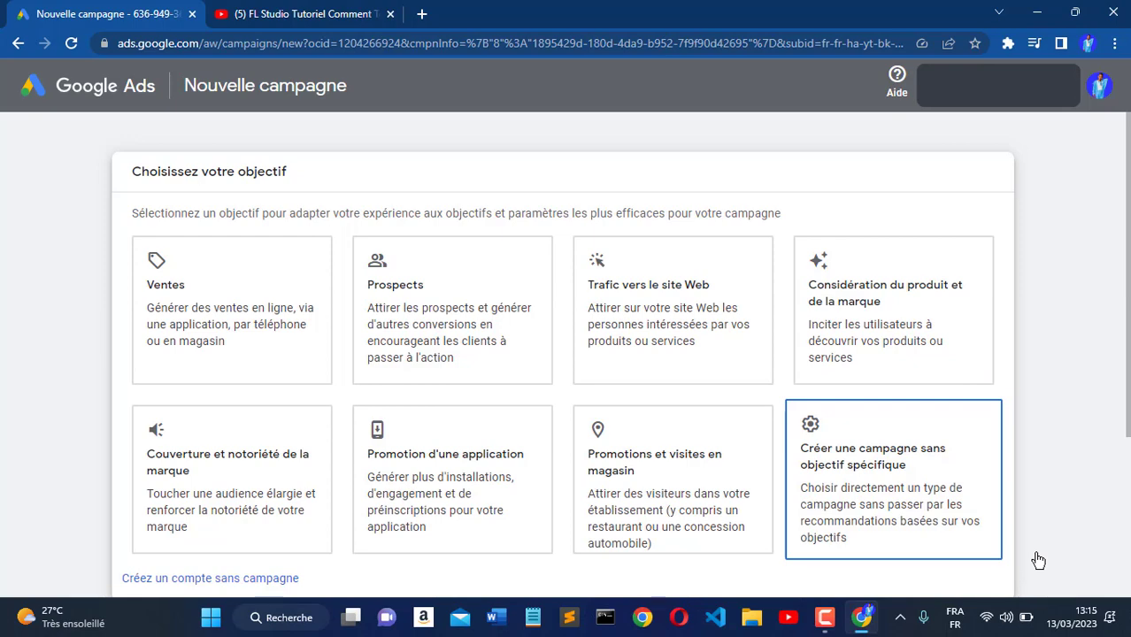
- Choose the "Couverture et notoriété de la marque" objective and the Vidéo campaign type for the new campaign
{"action": "scroll", "coordinate": [1038, 561], "scroll_direction": "down", "scroll_amount": 1}
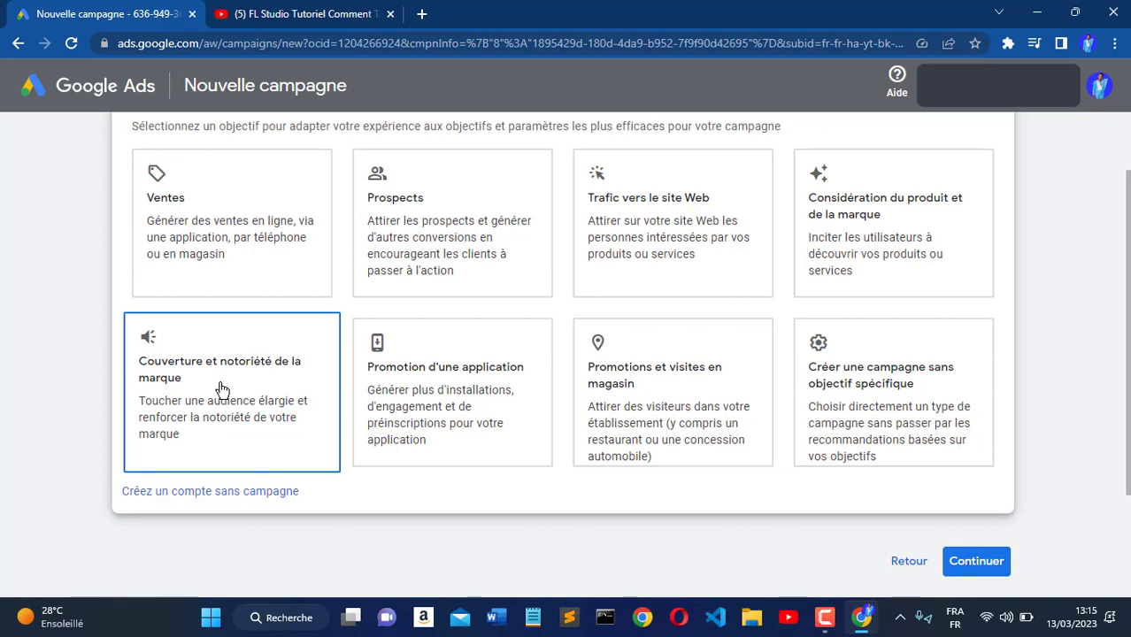
{"action": "left_click", "coordinate": [244, 433]}
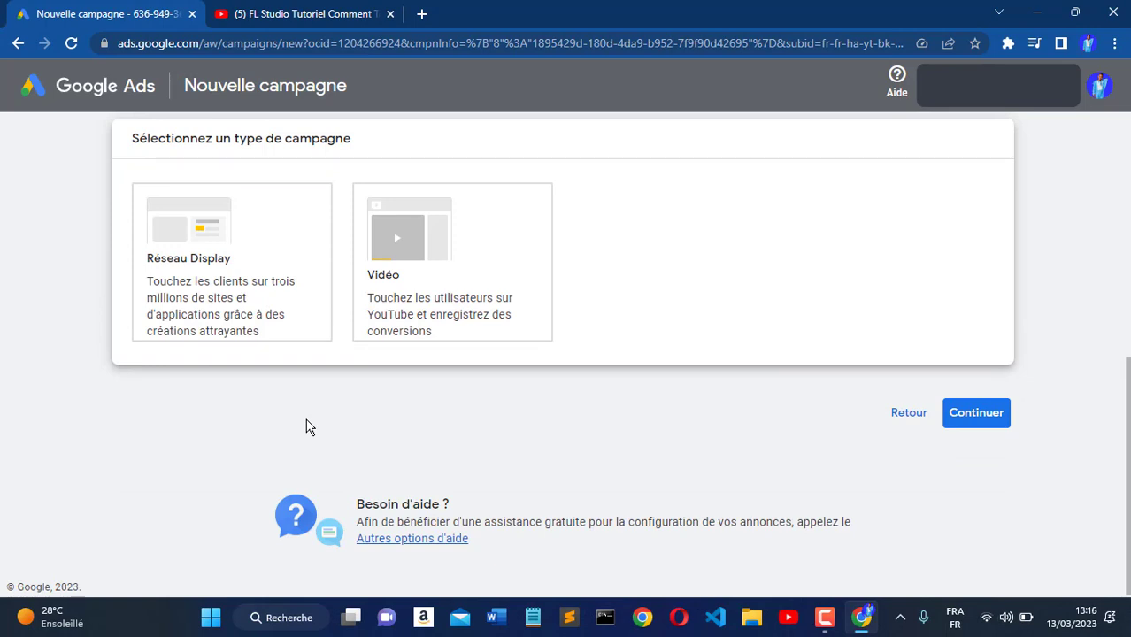
{"action": "left_click", "coordinate": [194, 233]}
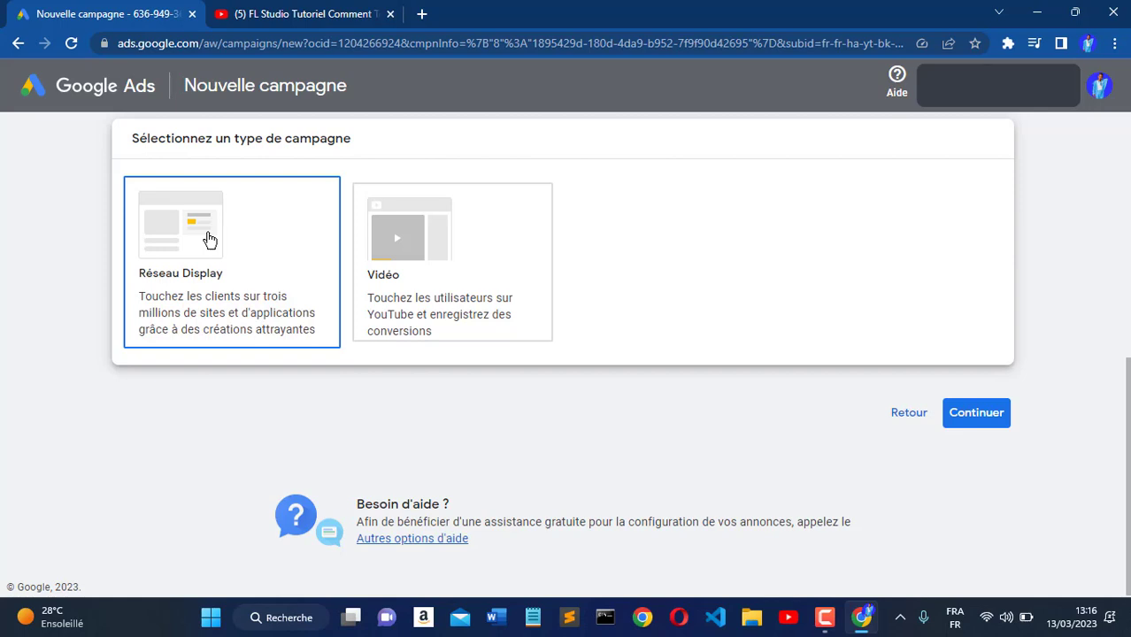
{"action": "left_click", "coordinate": [424, 278]}
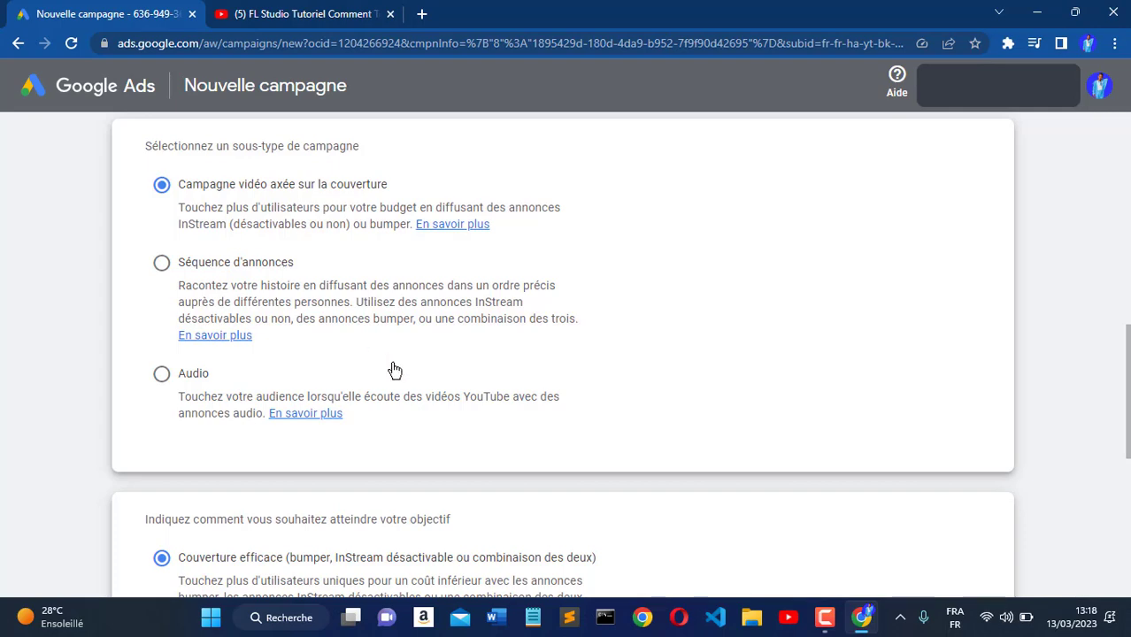
- Continue to the campaign settings with the "Campagne vidéo axée sur la couverture" subtype and the "Couverture efficace" option
{"action": "scroll", "coordinate": [486, 434], "scroll_direction": "down", "scroll_amount": 2}
{"action": "scroll", "coordinate": [486, 434], "scroll_direction": "down", "scroll_amount": 4}
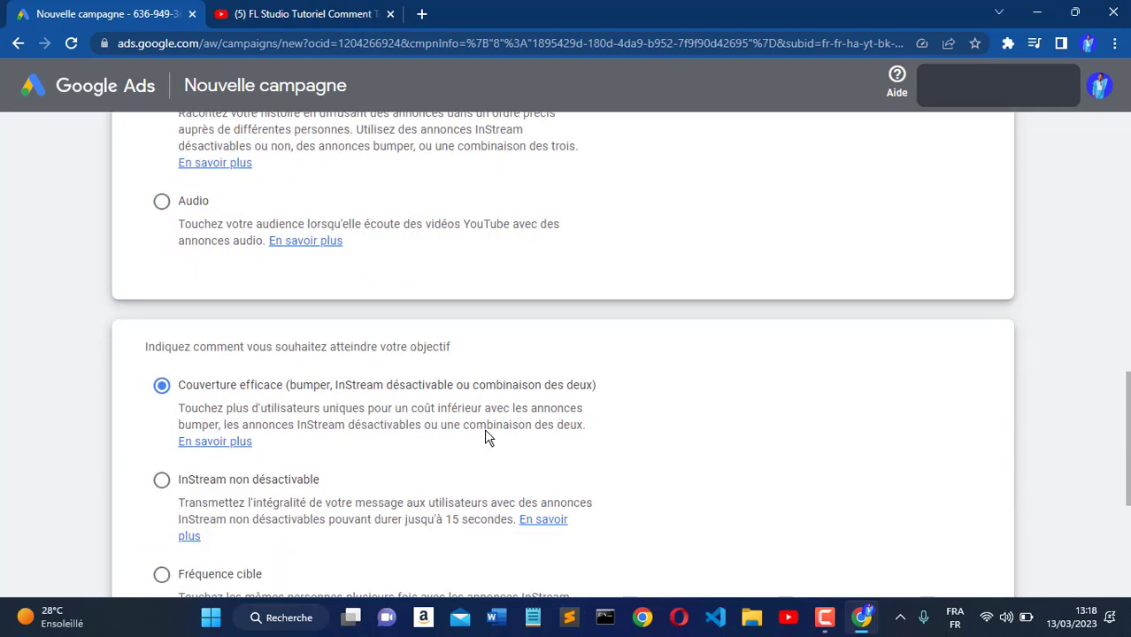
{"action": "scroll", "coordinate": [487, 434], "scroll_direction": "up", "scroll_amount": 2}
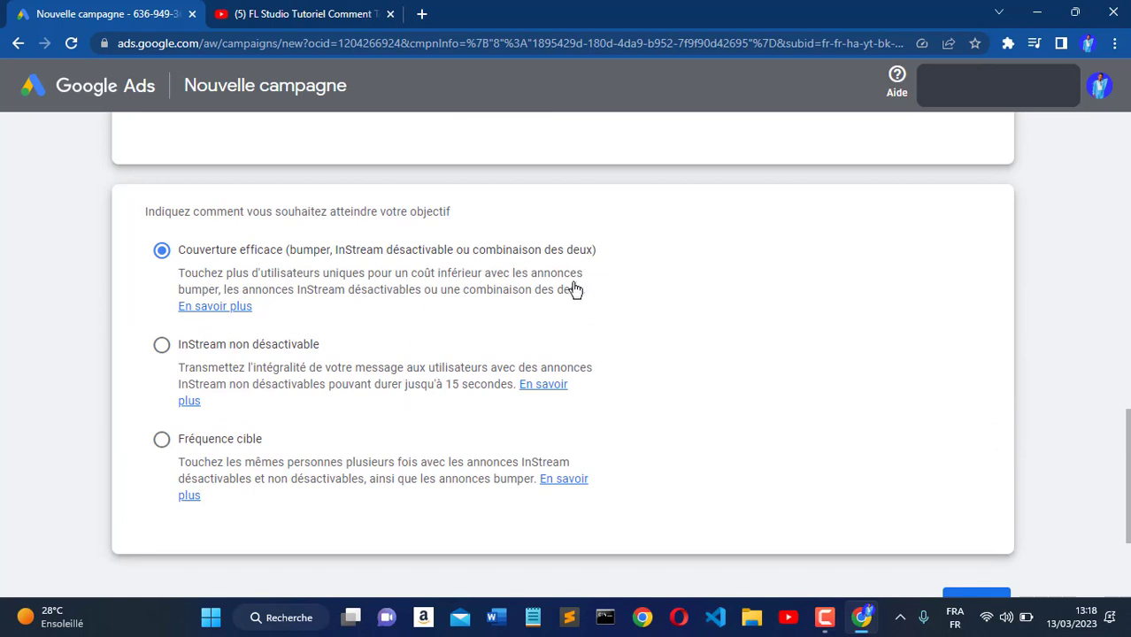
{"action": "scroll", "coordinate": [581, 294], "scroll_direction": "down", "scroll_amount": 2}
{"action": "scroll", "coordinate": [581, 294], "scroll_direction": "up", "scroll_amount": 2}
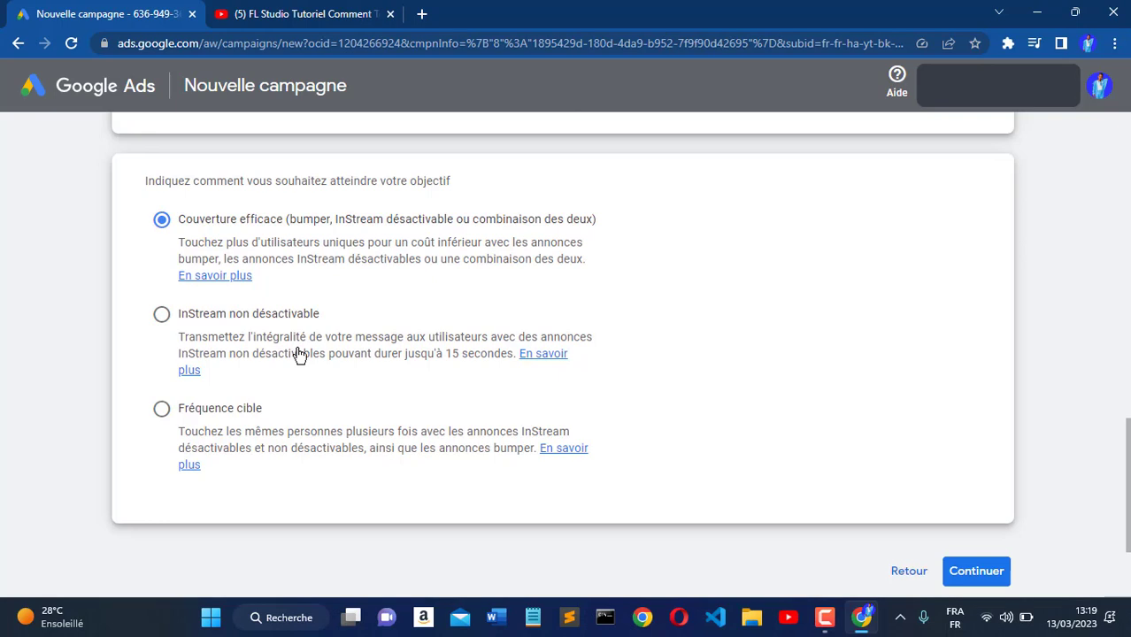
{"action": "scroll", "coordinate": [734, 487], "scroll_direction": "down", "scroll_amount": 1}
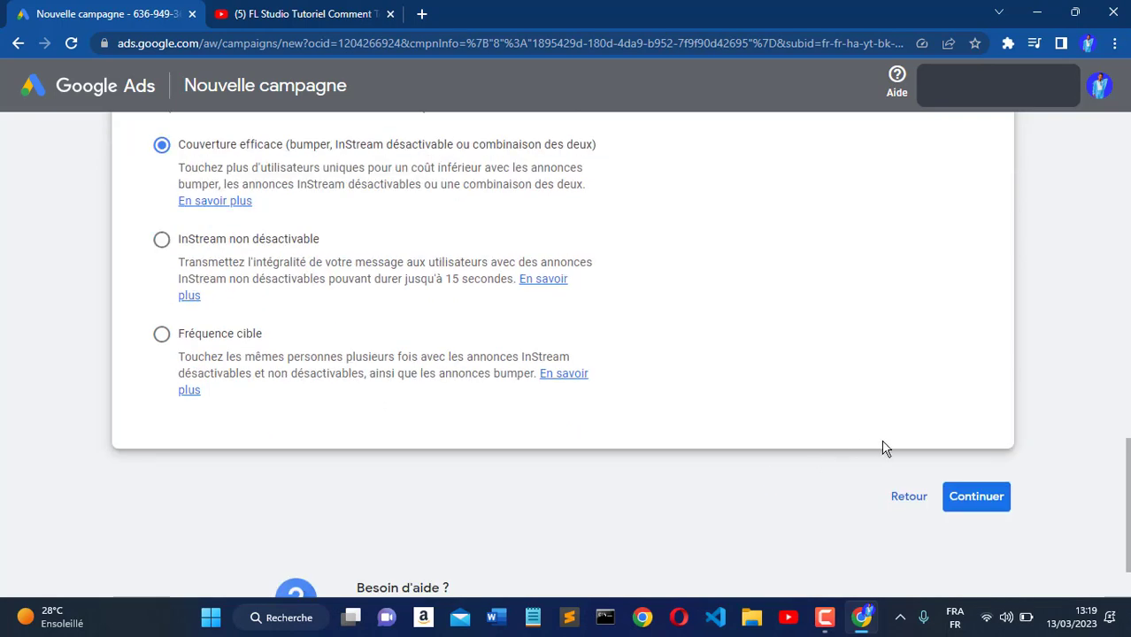
{"action": "left_click", "coordinate": [974, 498]}
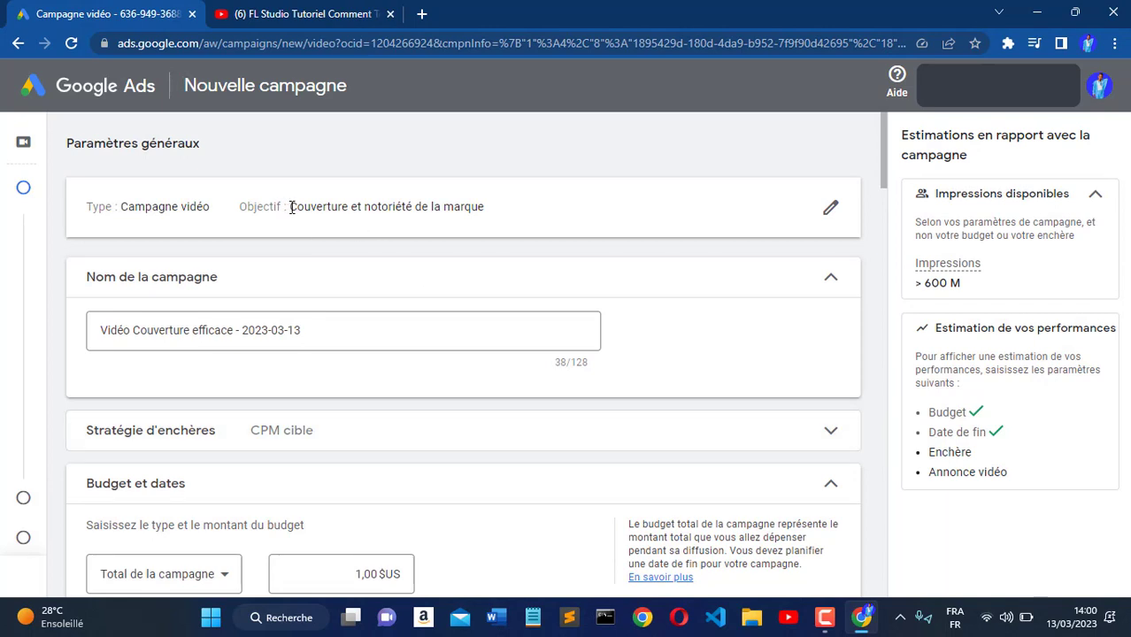
- Name the campaign "Tutoriel google adsence"
{"action": "left_click_drag", "start_coordinate": [290, 207], "coordinate": [486, 209]}
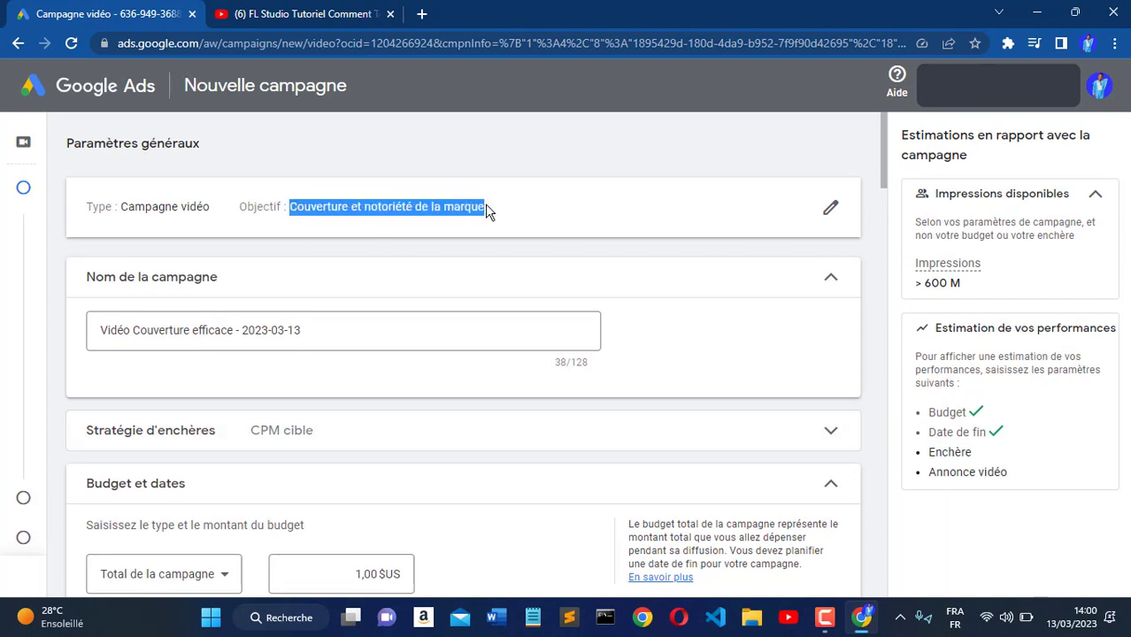
{"action": "left_click", "coordinate": [662, 233]}
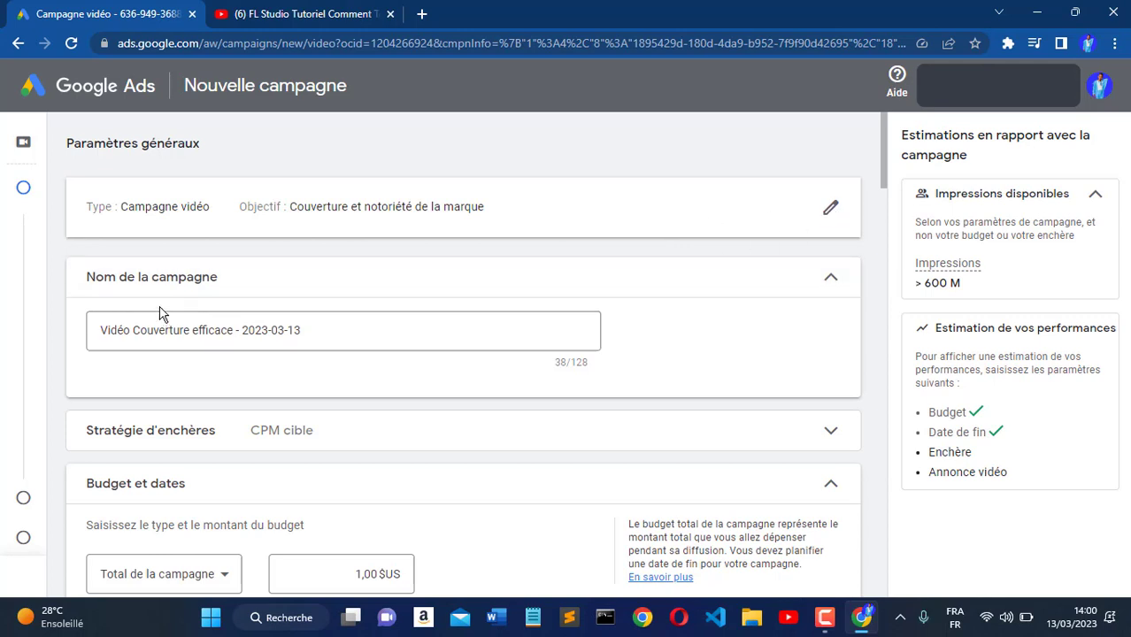
{"action": "left_click", "coordinate": [327, 331]}
{"action": "key", "text": "ctrl+a"}
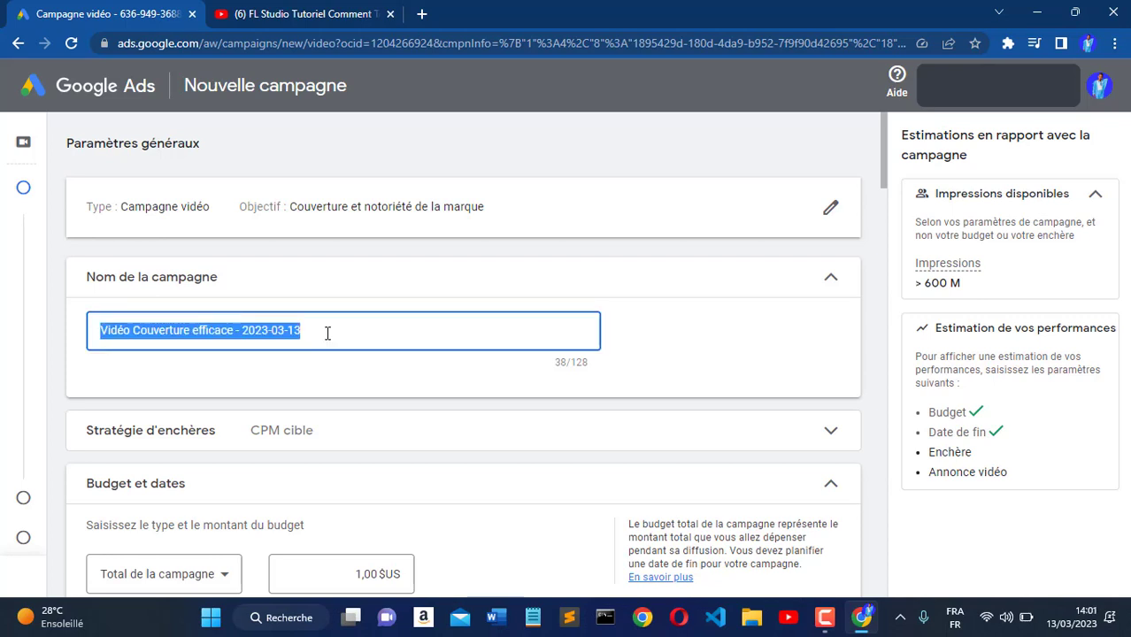
{"action": "type", "text": "T"}
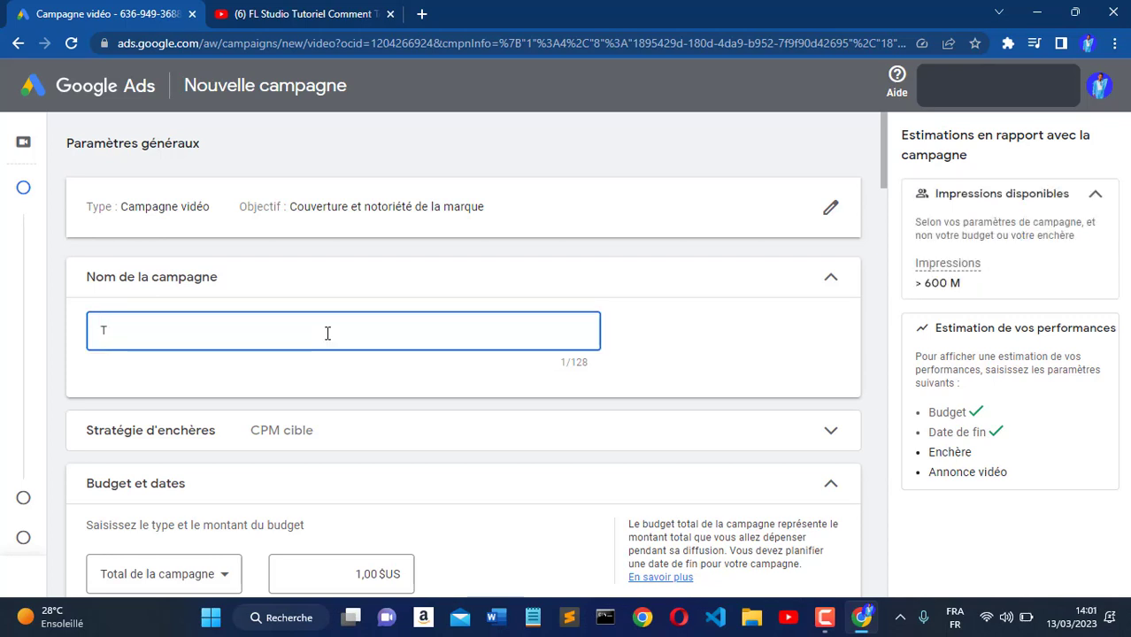
{"action": "type", "text": "utoriel"}
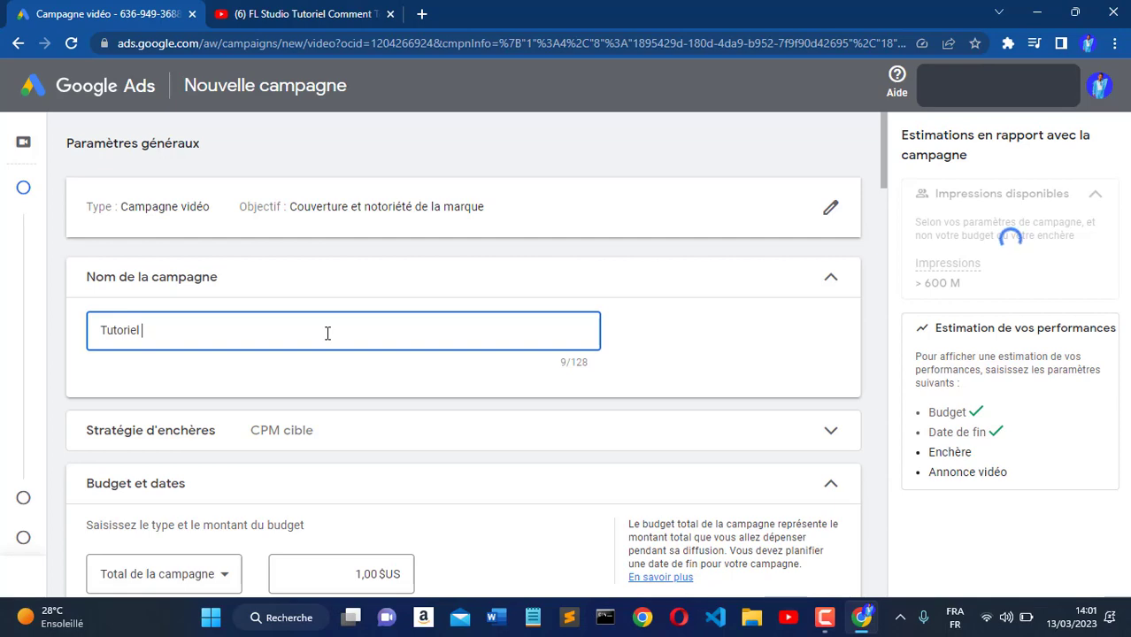
{"action": "type", "text": "google a"}
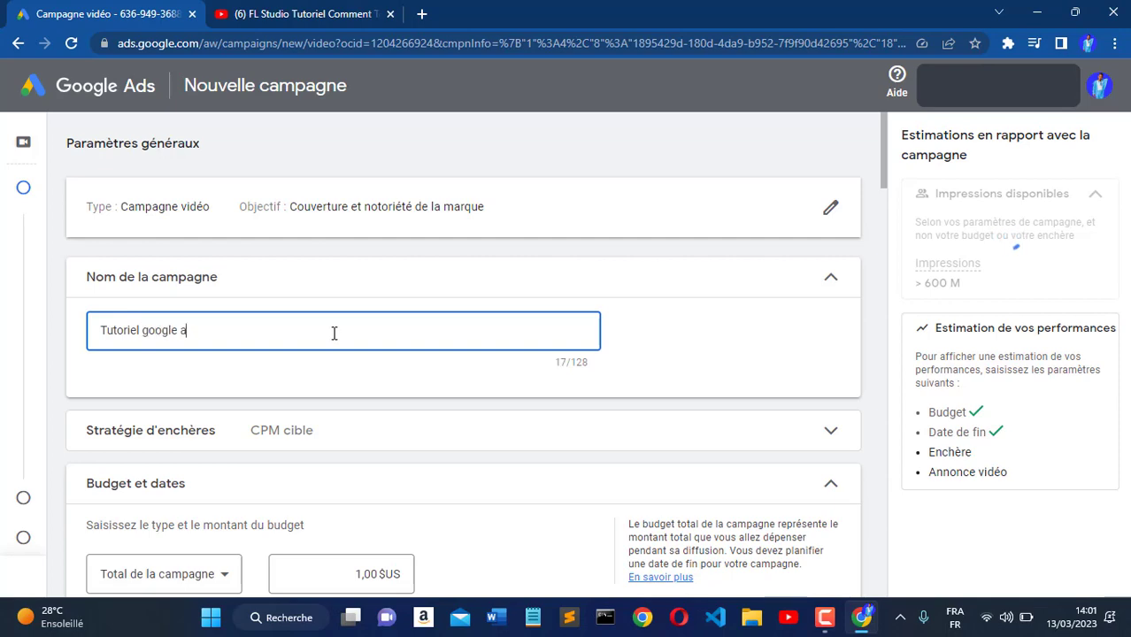
{"action": "type", "text": "dsence"}
- Set the total campaign budget to 10,00 $US and review the explanation of the total budget
{"action": "scroll", "coordinate": [494, 407], "scroll_direction": "down", "scroll_amount": 2}
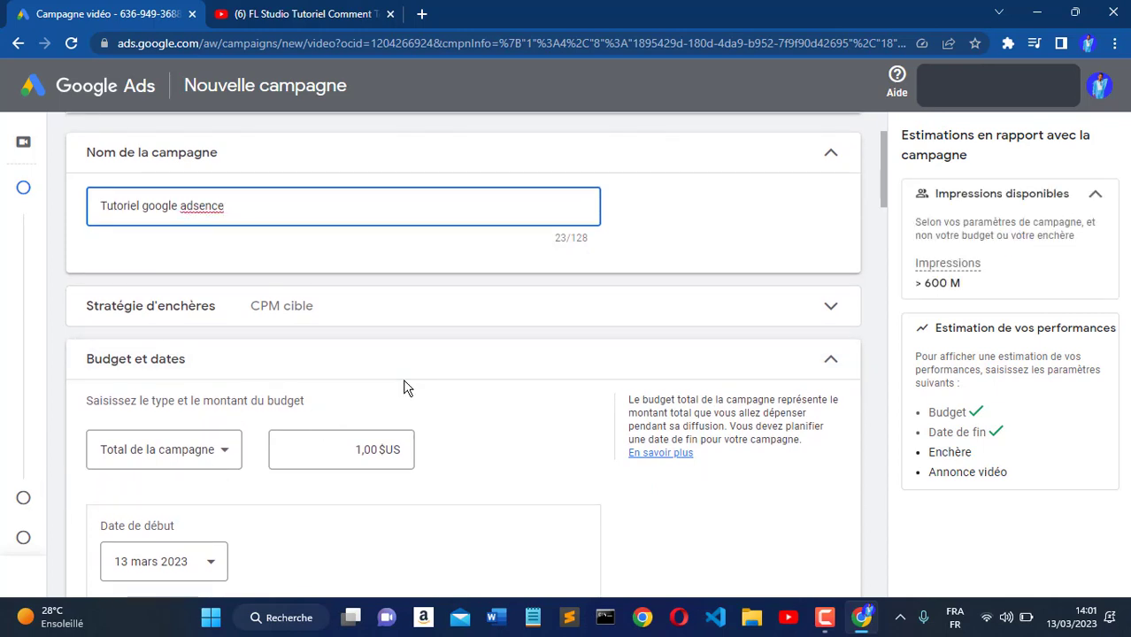
{"action": "scroll", "coordinate": [403, 387], "scroll_direction": "down", "scroll_amount": 2}
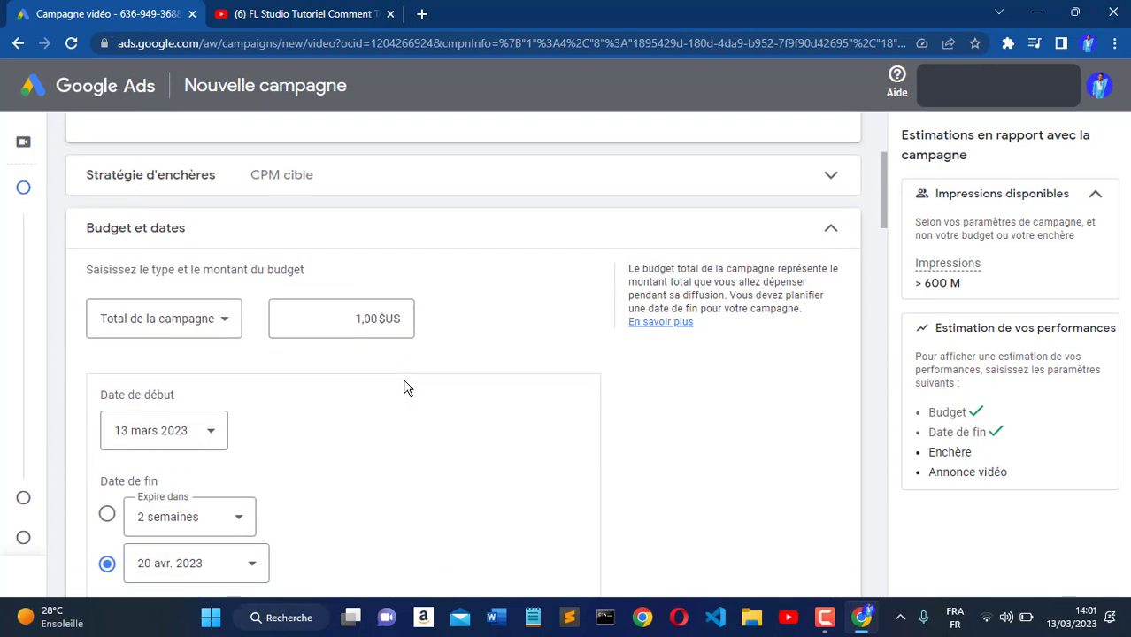
{"action": "left_click", "coordinate": [363, 318]}
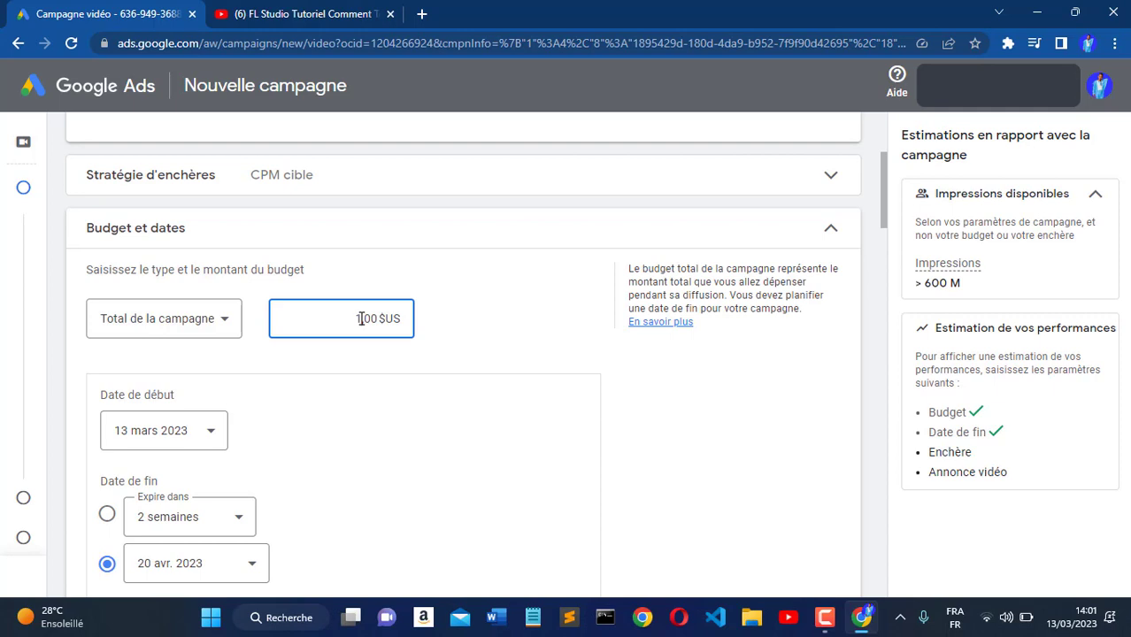
{"action": "type", "text": "0"}
{"action": "scroll", "coordinate": [517, 344], "scroll_direction": "down", "scroll_amount": 1}
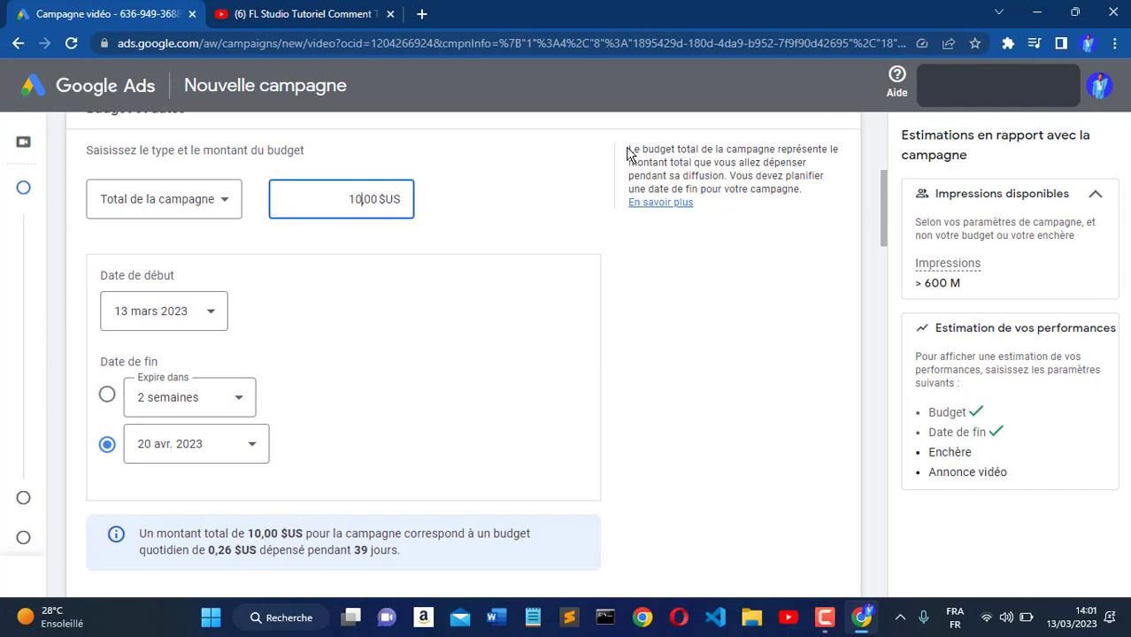
{"action": "left_click_drag", "start_coordinate": [629, 150], "coordinate": [811, 199]}
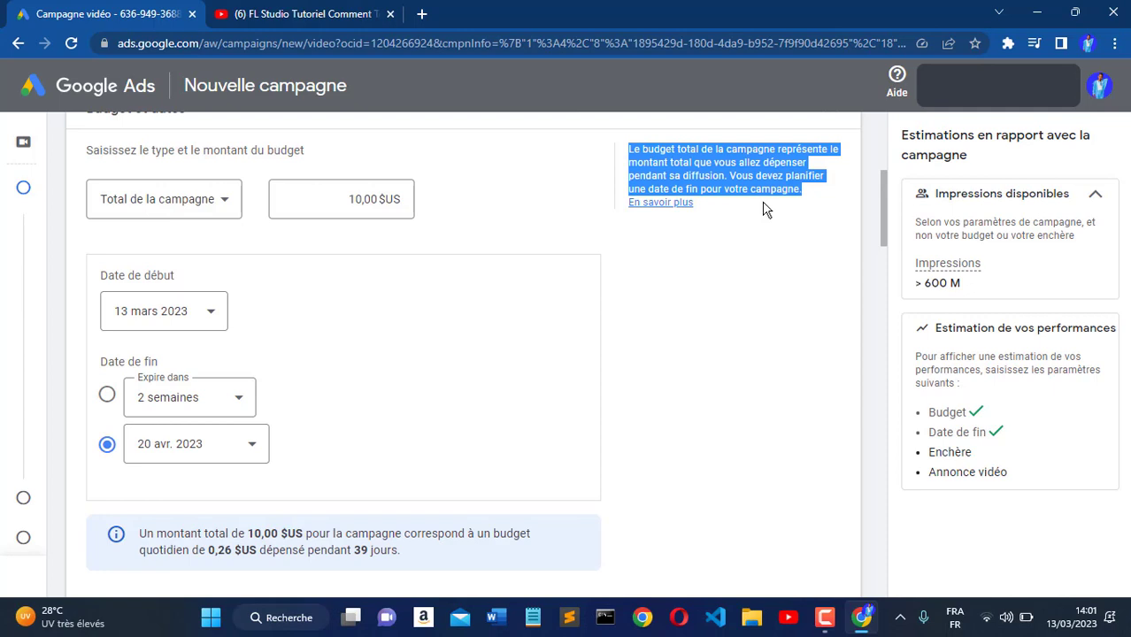
{"action": "left_click", "coordinate": [778, 256]}
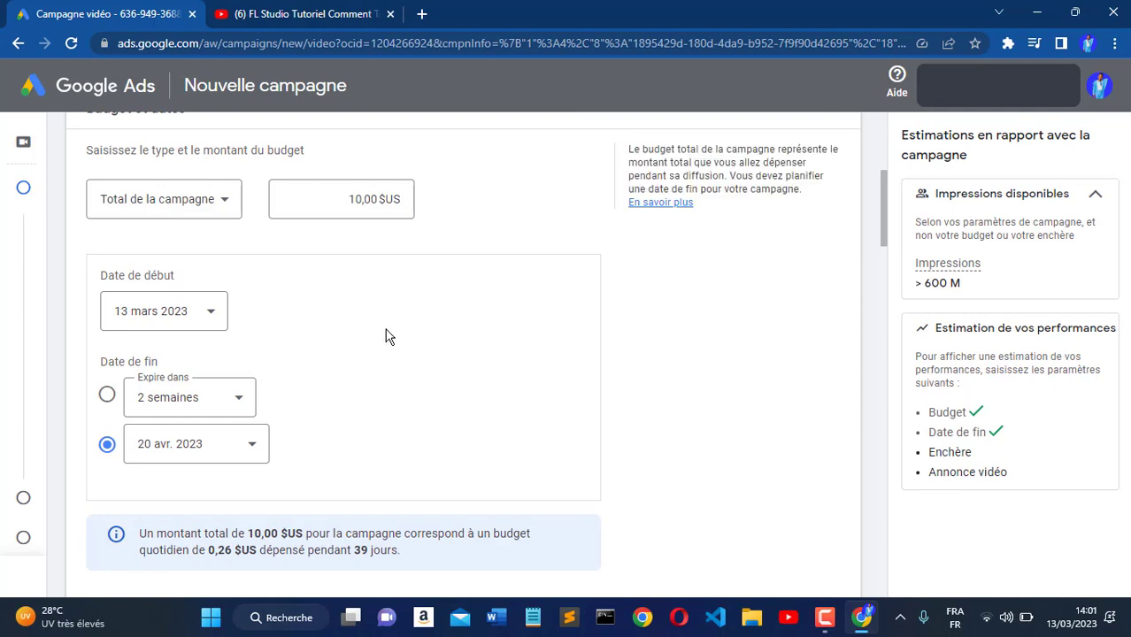
- Change the campaign's start date to 16 mars 2023 and set it back to 13 mars 2023
{"action": "scroll", "coordinate": [385, 329], "scroll_direction": "down", "scroll_amount": 1}
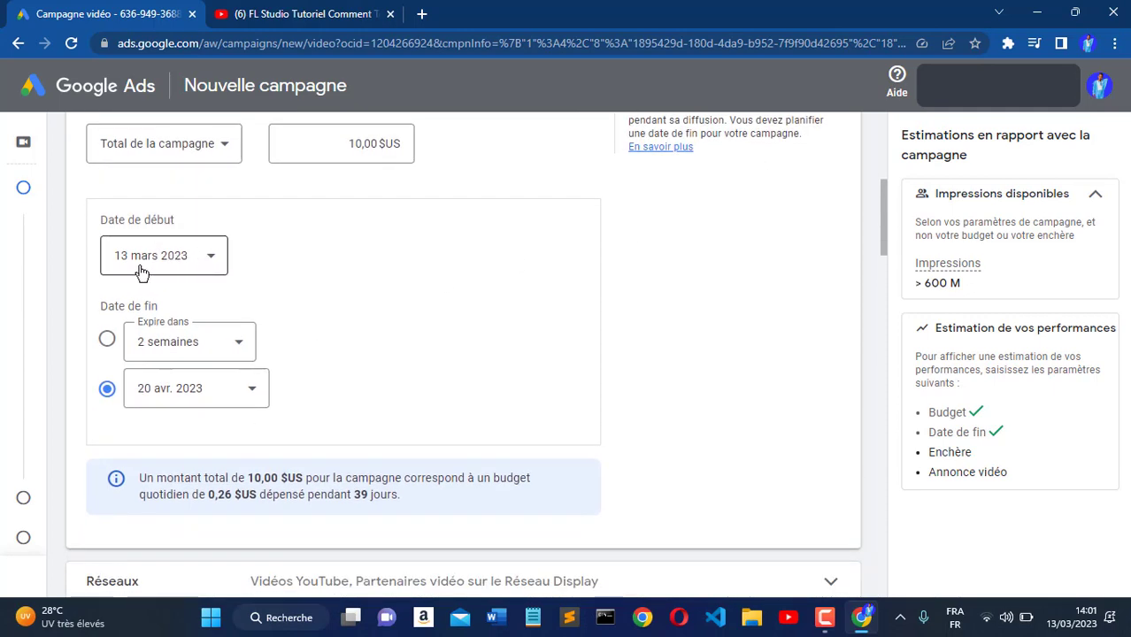
{"action": "left_click", "coordinate": [215, 258]}
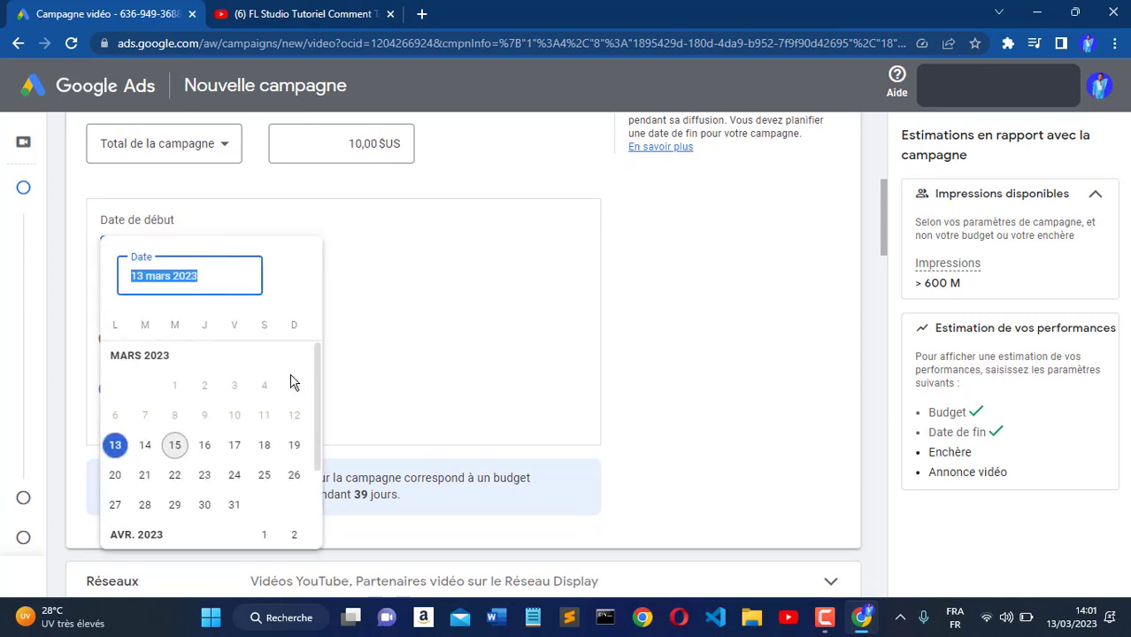
{"action": "left_click", "coordinate": [480, 235]}
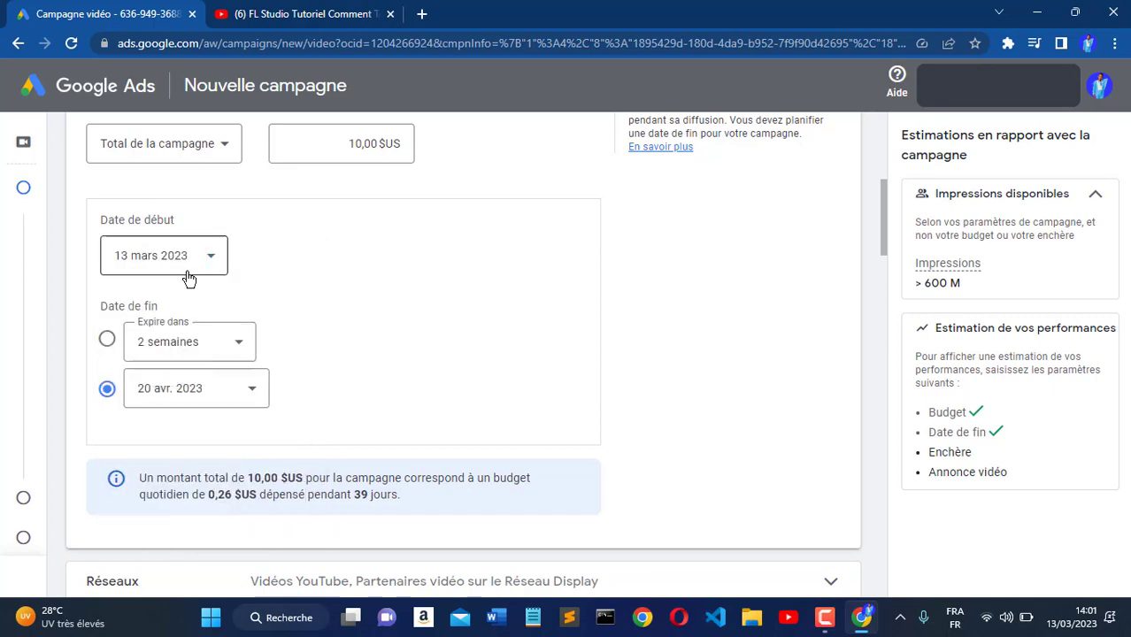
{"action": "left_click", "coordinate": [224, 262]}
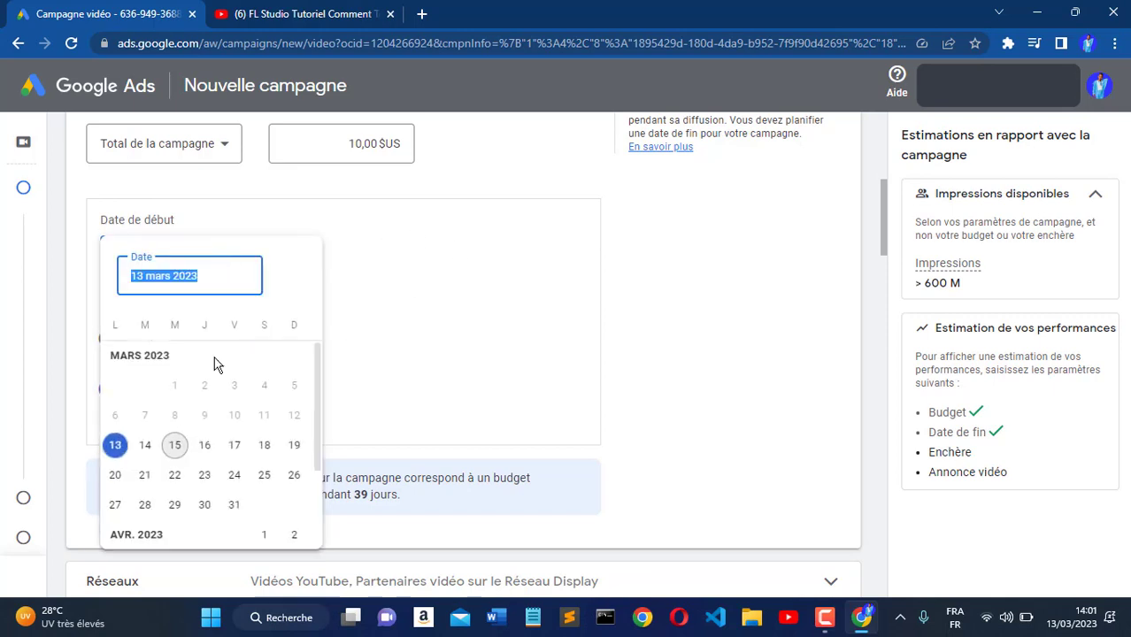
{"action": "left_click", "coordinate": [206, 449]}
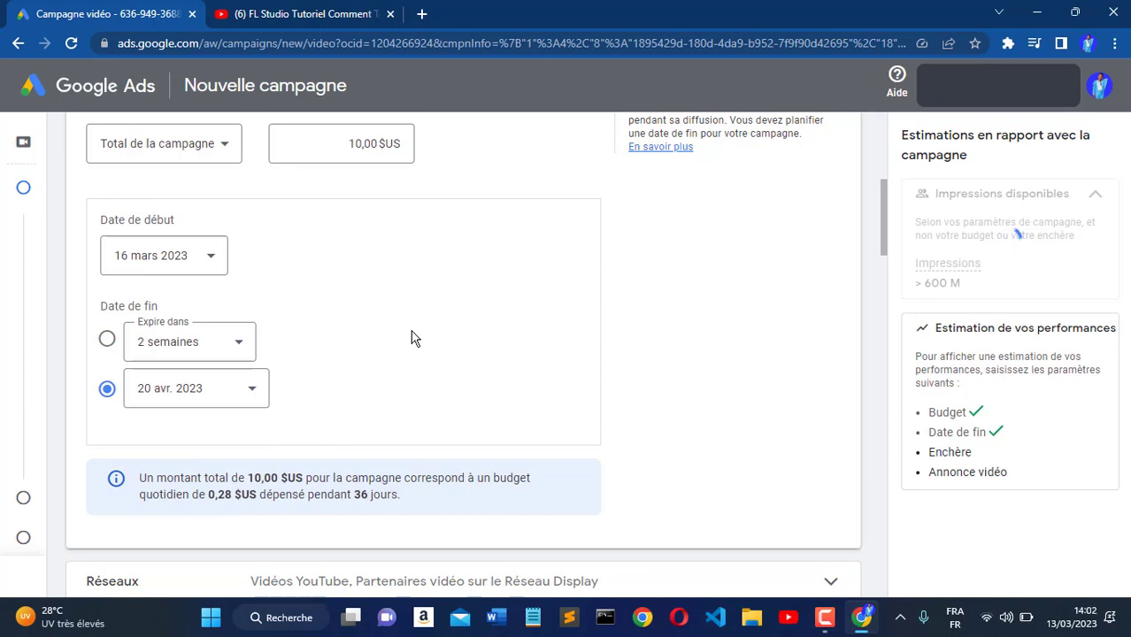
{"action": "left_click", "coordinate": [210, 263]}
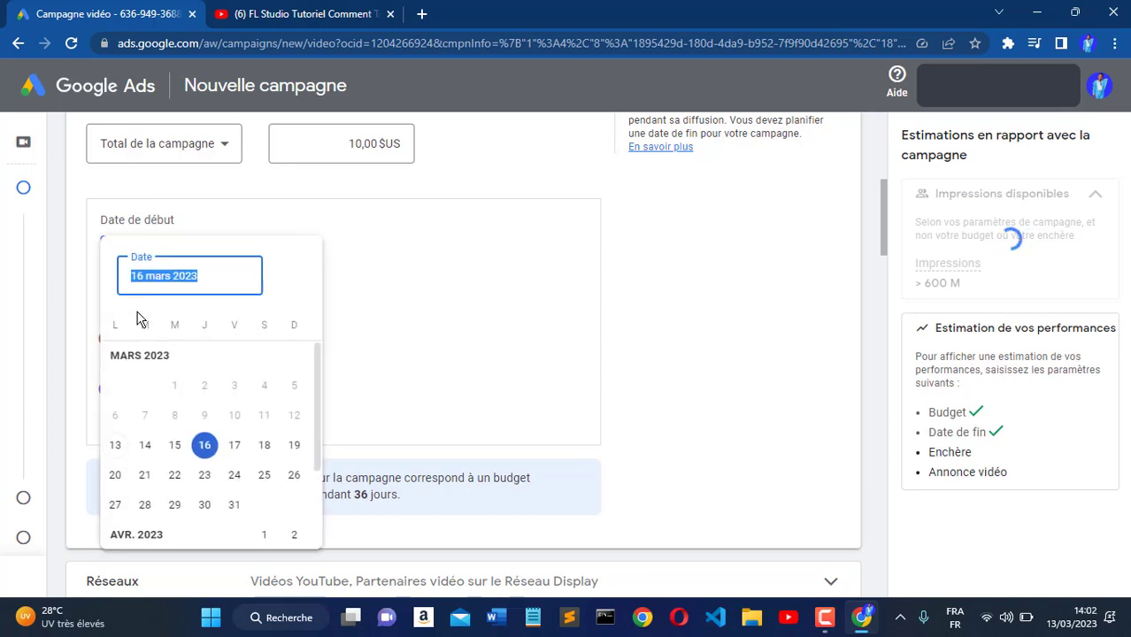
{"action": "left_click", "coordinate": [116, 446]}
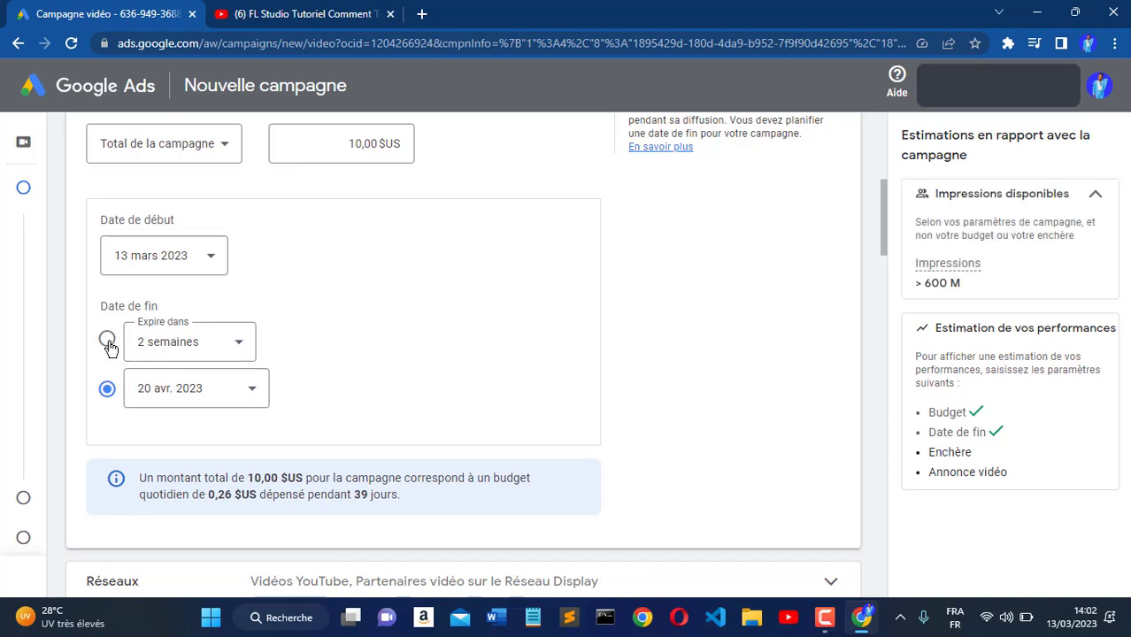
- Set the campaign's end date to expire in 2 semaines and view the other available durations
{"action": "left_click", "coordinate": [107, 342]}
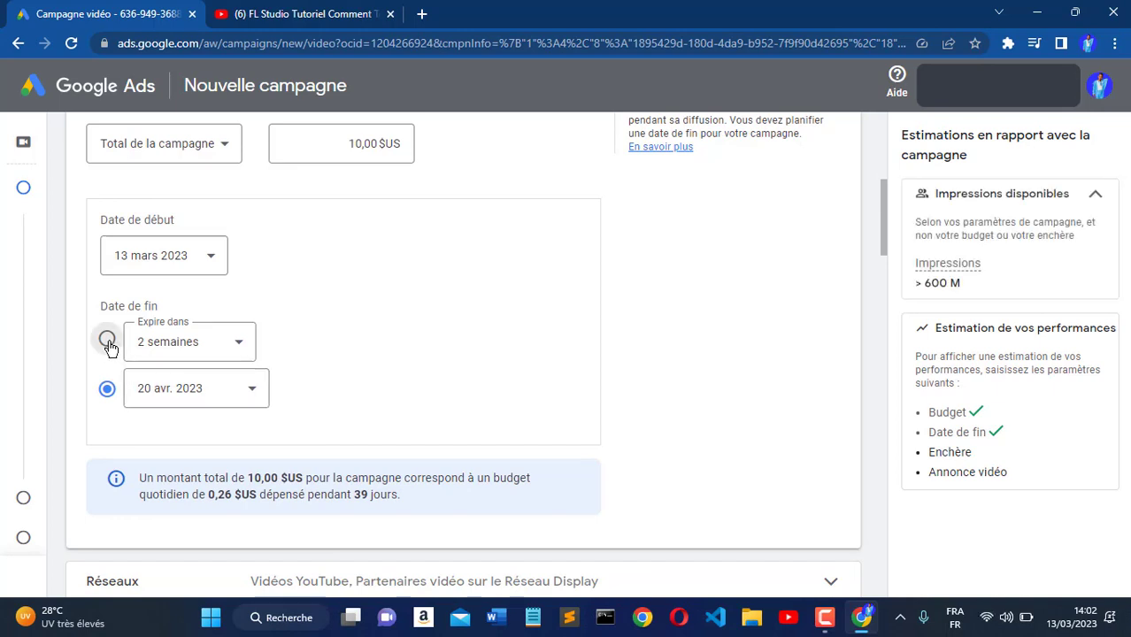
{"action": "left_click", "coordinate": [228, 354]}
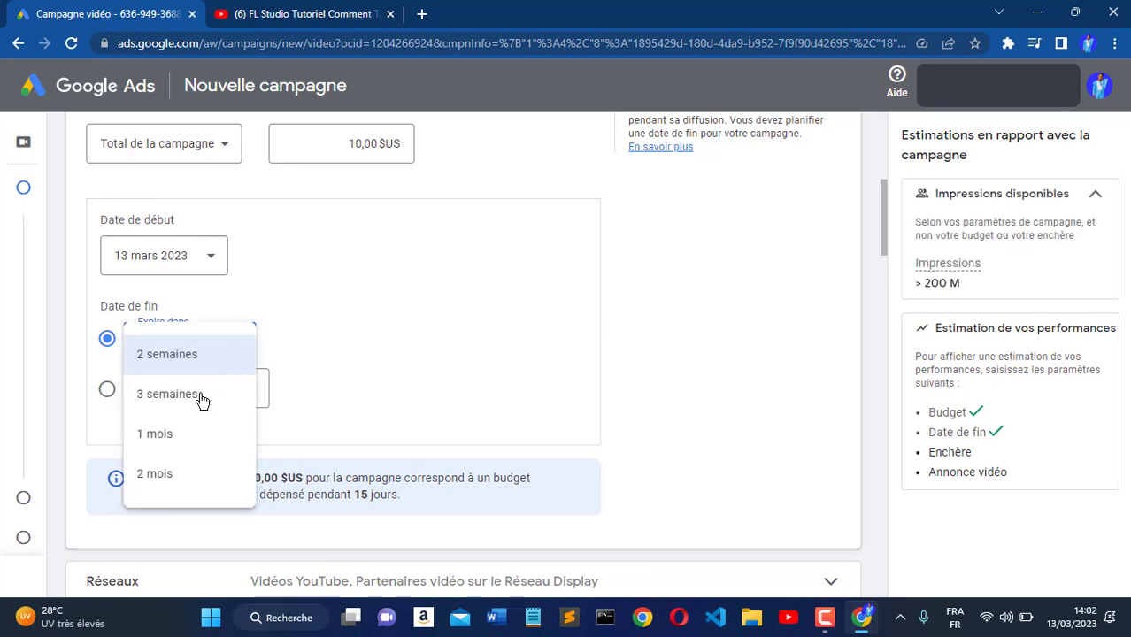
{"action": "left_click", "coordinate": [336, 392]}
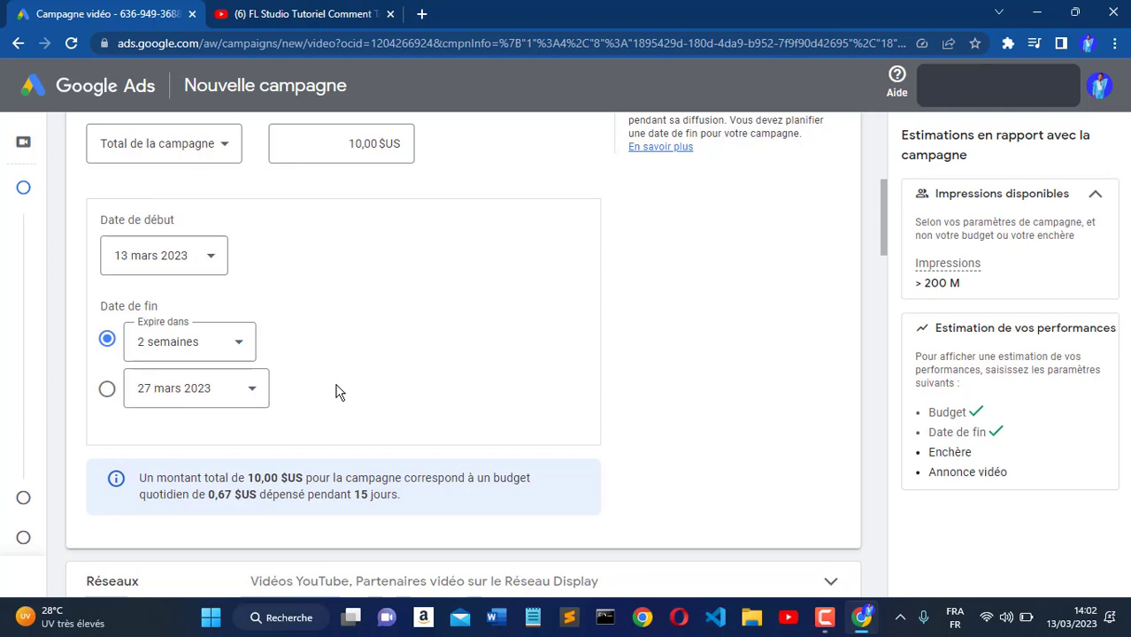
- Switch the campaign's end to a specific calendar date and choose 6 juil. 2023
{"action": "left_click", "coordinate": [106, 389]}
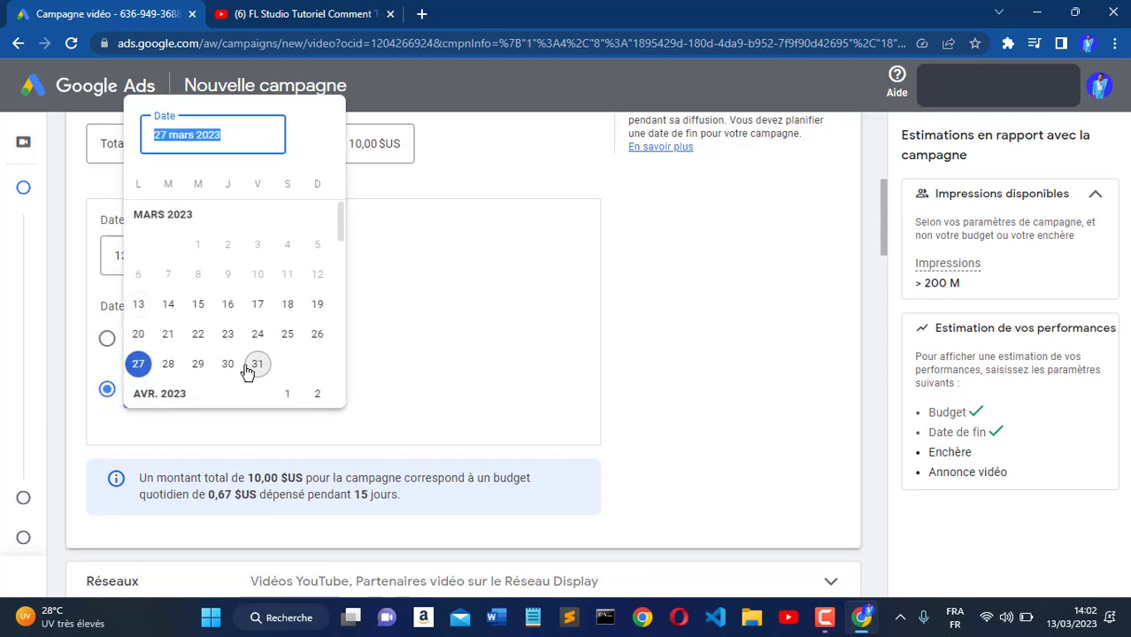
{"action": "scroll", "coordinate": [248, 372], "scroll_direction": "down", "scroll_amount": 5}
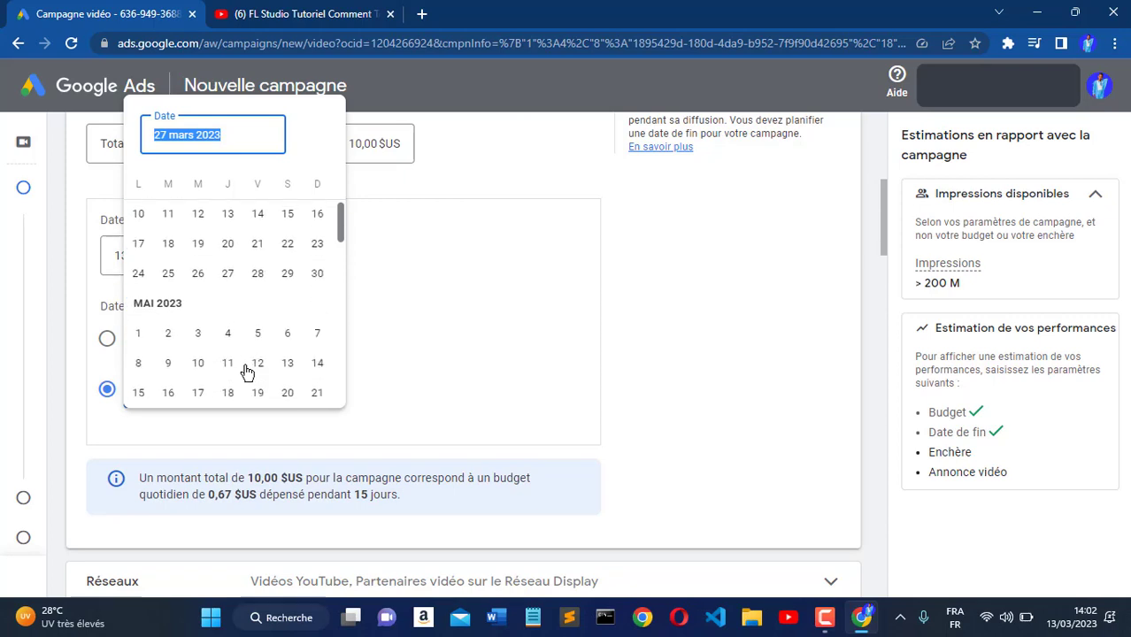
{"action": "scroll", "coordinate": [247, 371], "scroll_direction": "down", "scroll_amount": 3}
{"action": "scroll", "coordinate": [245, 372], "scroll_direction": "up", "scroll_amount": 2}
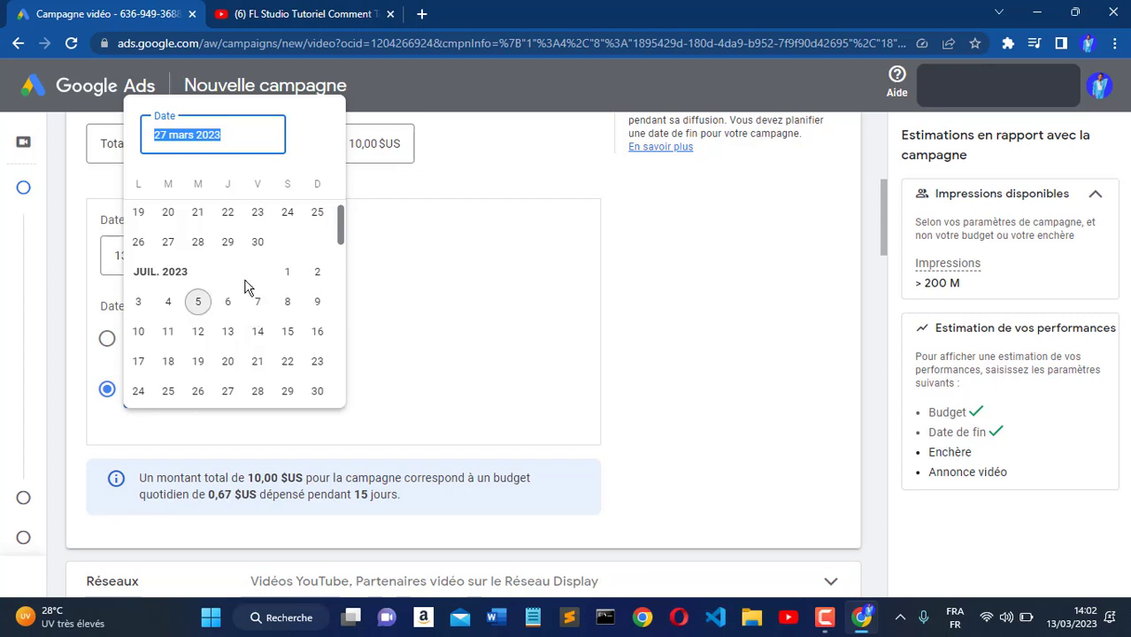
{"action": "left_click", "coordinate": [228, 304]}
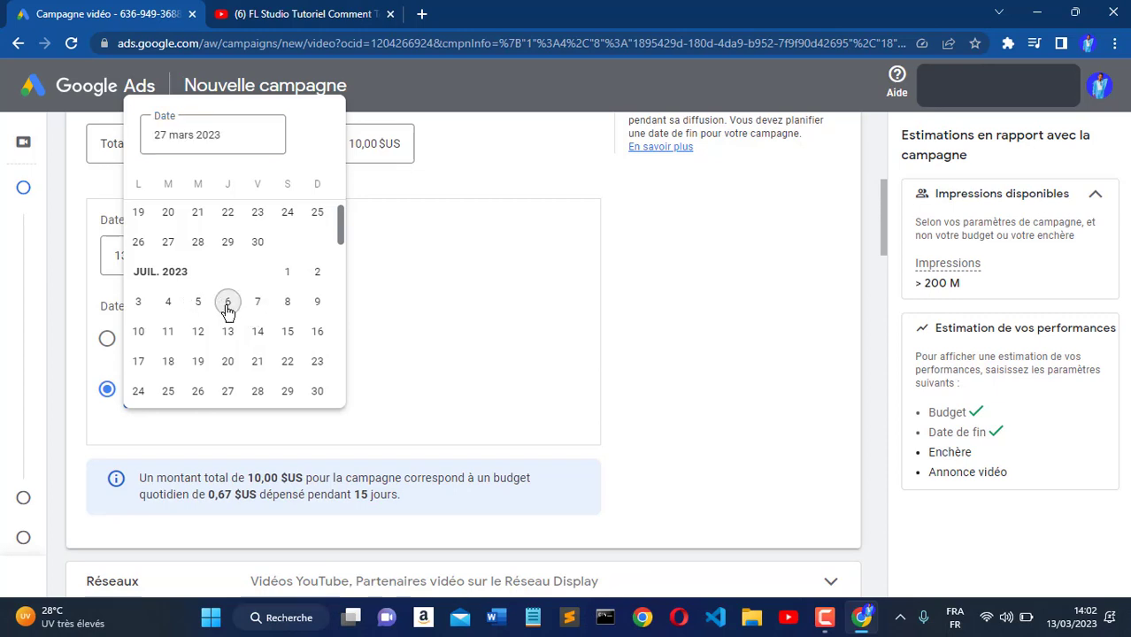
- Review the daily budget and campaign length calculated from the total budget and the chosen end date
{"action": "scroll", "coordinate": [394, 353], "scroll_direction": "down", "scroll_amount": 1}
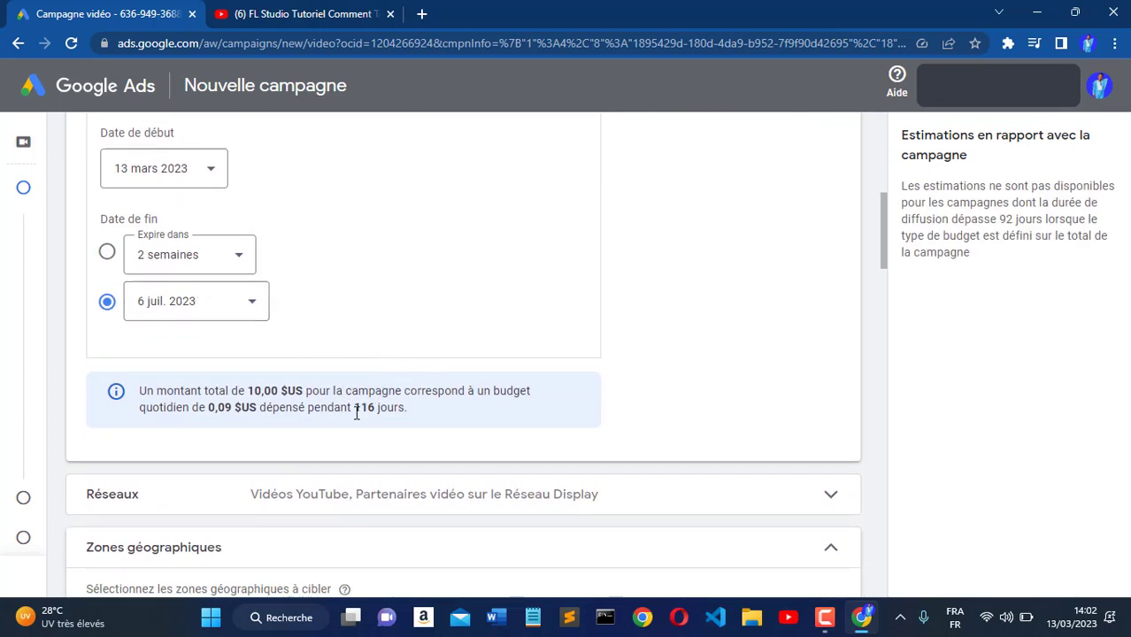
{"action": "left_click_drag", "start_coordinate": [354, 407], "coordinate": [408, 408]}
{"action": "left_click", "coordinate": [408, 409]}
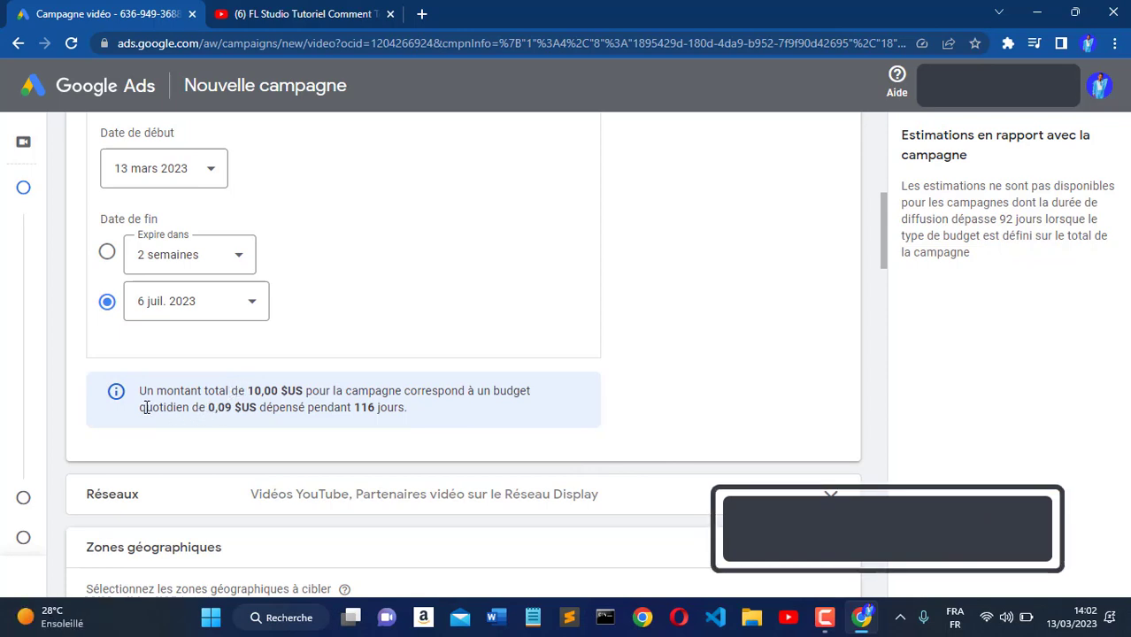
{"action": "left_click_drag", "start_coordinate": [145, 407], "coordinate": [253, 407]}
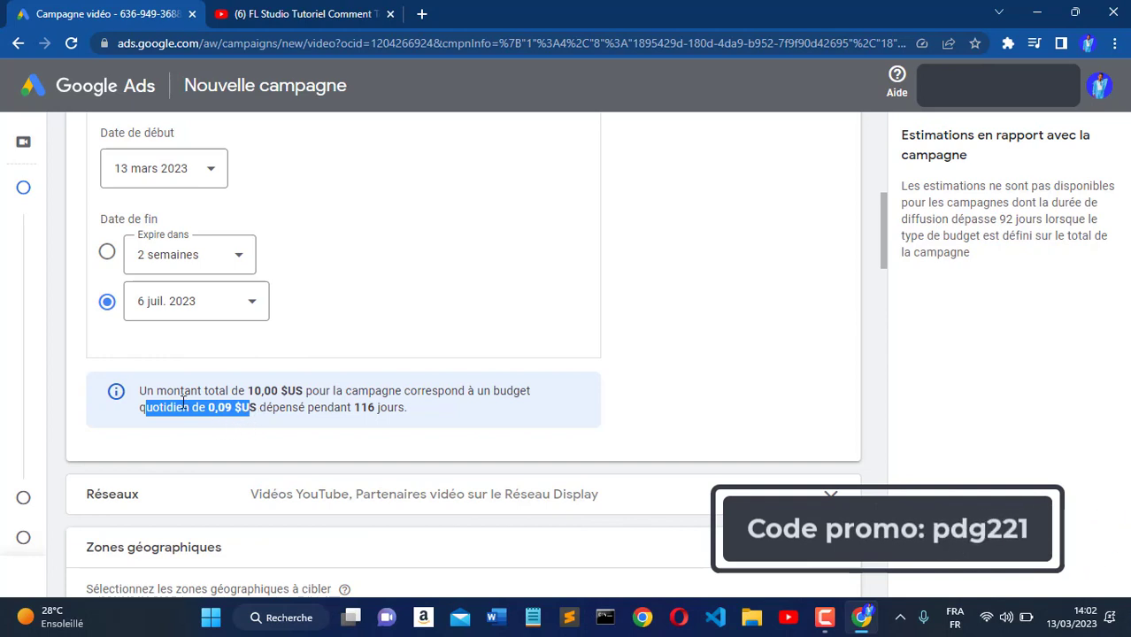
{"action": "left_click_drag", "start_coordinate": [145, 390], "coordinate": [335, 393]}
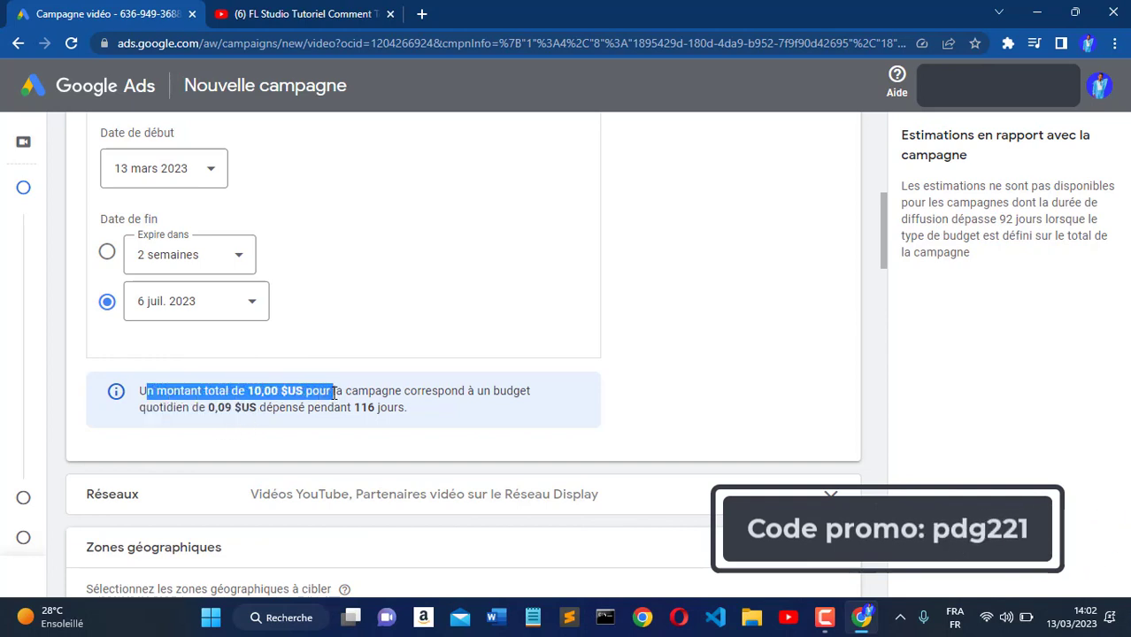
{"action": "scroll", "coordinate": [496, 443], "scroll_direction": "down", "scroll_amount": 1}
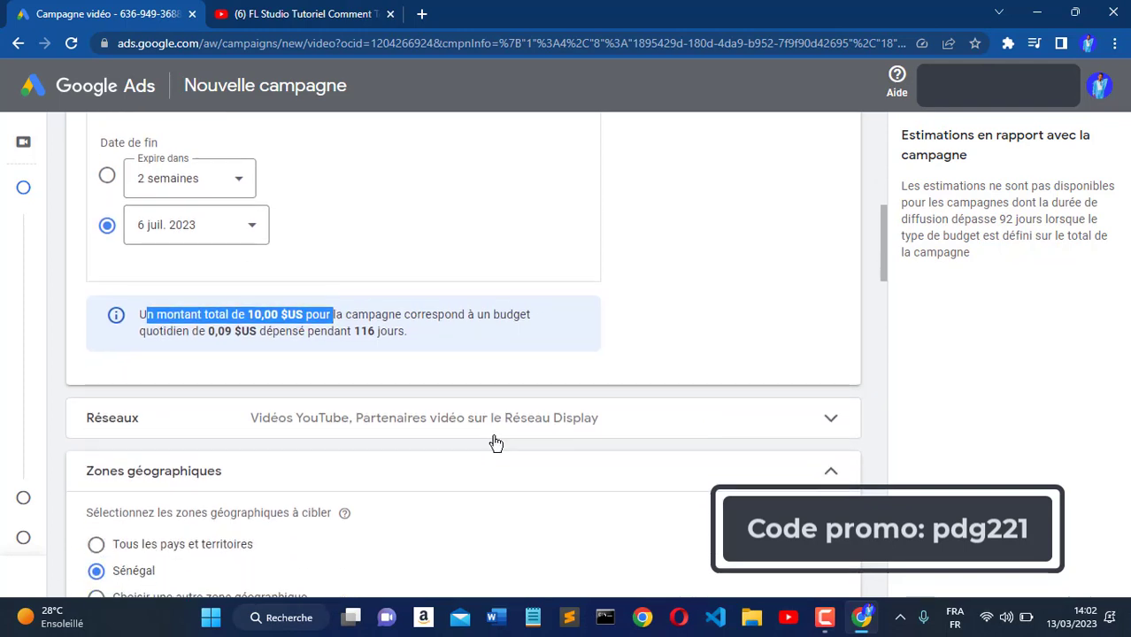
{"action": "scroll", "coordinate": [495, 442], "scroll_direction": "down", "scroll_amount": 1}
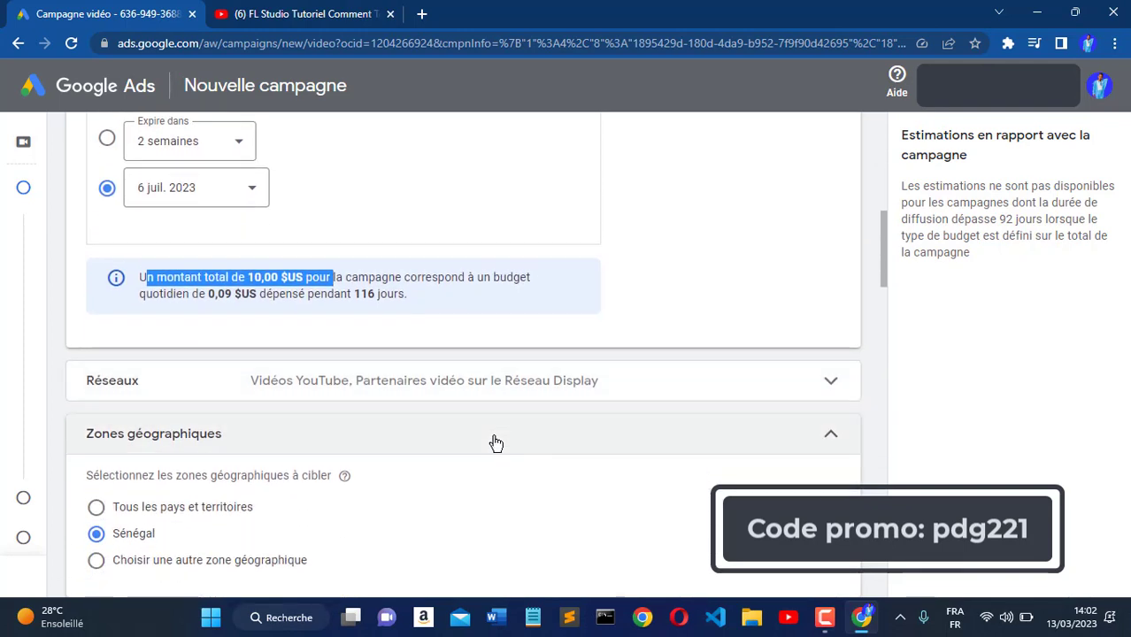
{"action": "left_click", "coordinate": [518, 273]}
- Switch the campaign's end date back to expiring in 2 semaines and check the recalculated campaign length
{"action": "scroll", "coordinate": [518, 273], "scroll_direction": "up", "scroll_amount": 2}
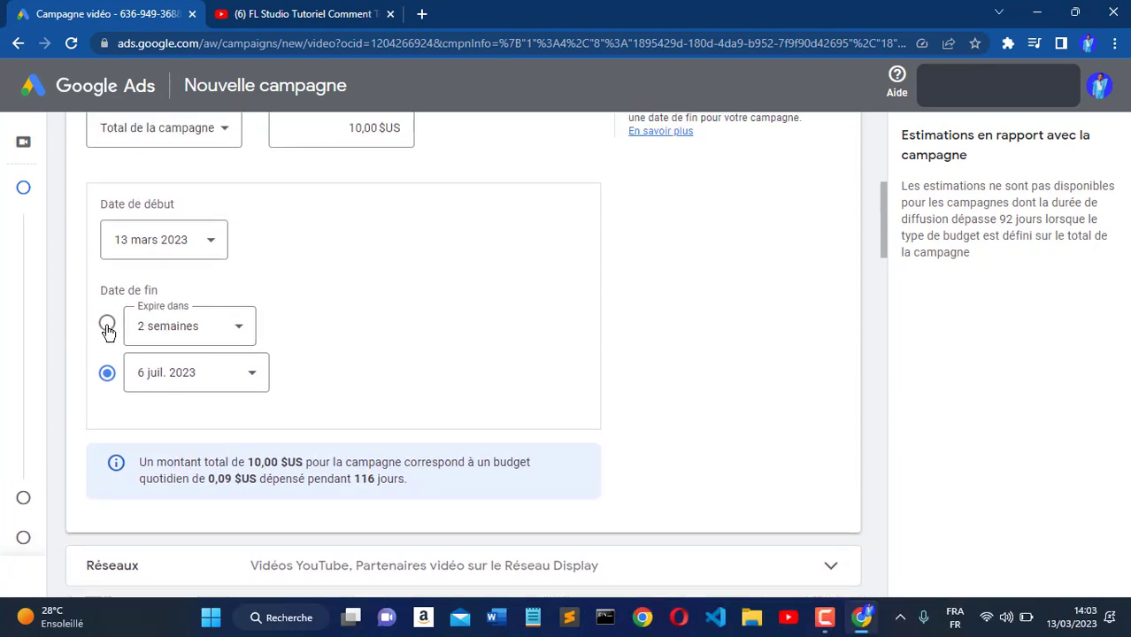
{"action": "left_click", "coordinate": [106, 325]}
{"action": "scroll", "coordinate": [409, 384], "scroll_direction": "down", "scroll_amount": 1}
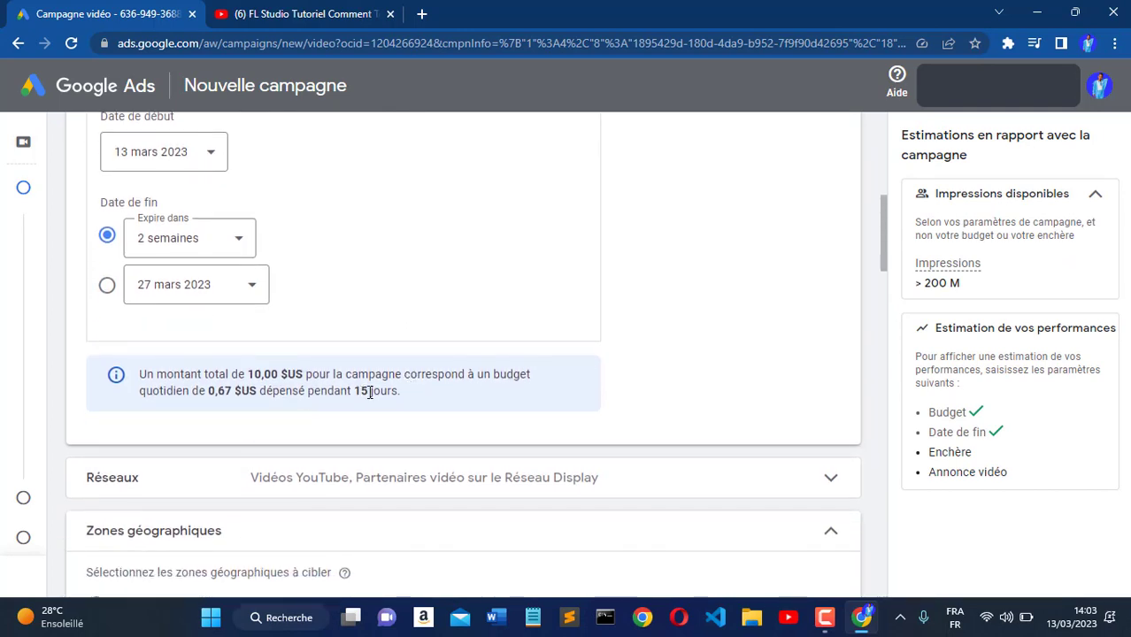
{"action": "left_click_drag", "start_coordinate": [360, 391], "coordinate": [391, 392]}
- Review the campaign's geographic targeting, content exclusions and related videos settings
{"action": "scroll", "coordinate": [527, 380], "scroll_direction": "down", "scroll_amount": 2}
{"action": "scroll", "coordinate": [527, 380], "scroll_direction": "down", "scroll_amount": 2}
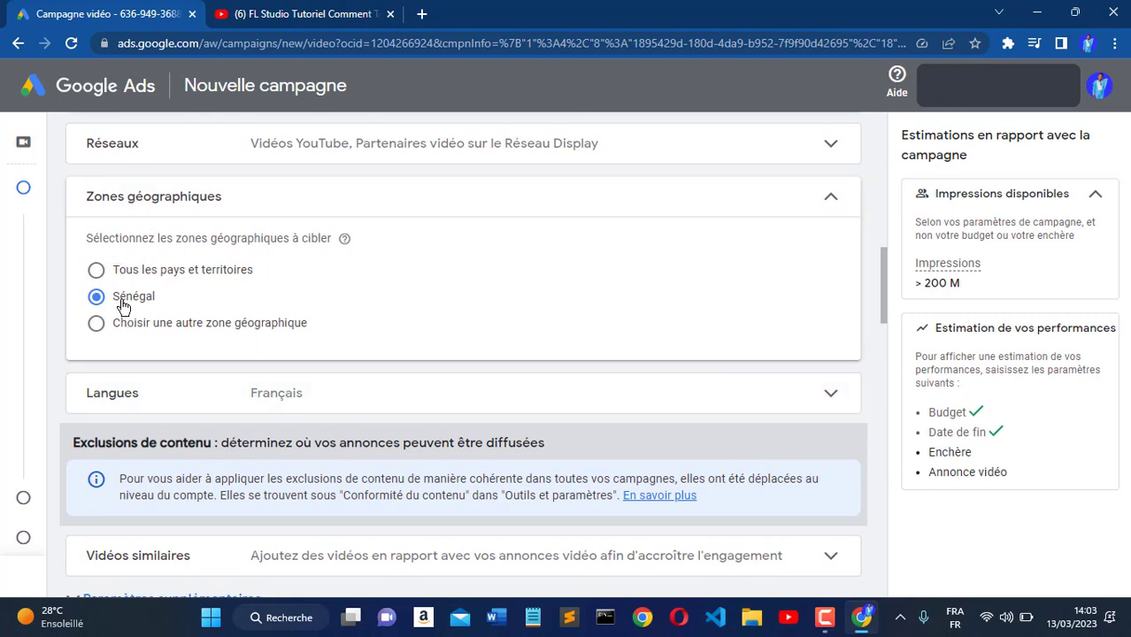
{"action": "scroll", "coordinate": [424, 354], "scroll_direction": "down", "scroll_amount": 1}
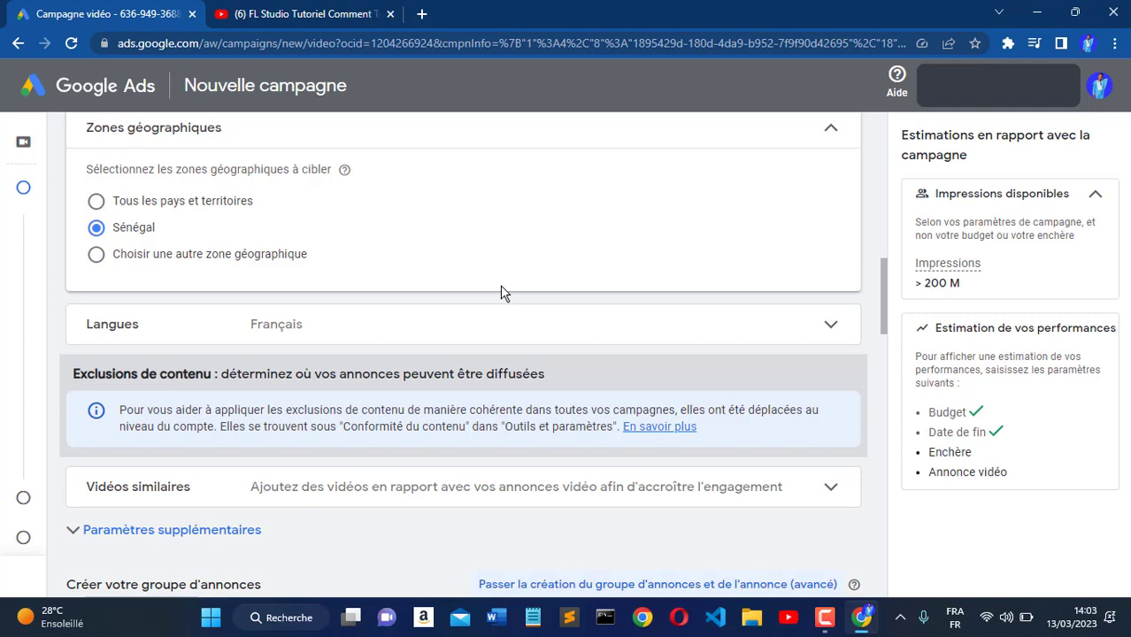
{"action": "scroll", "coordinate": [501, 286], "scroll_direction": "down", "scroll_amount": 1}
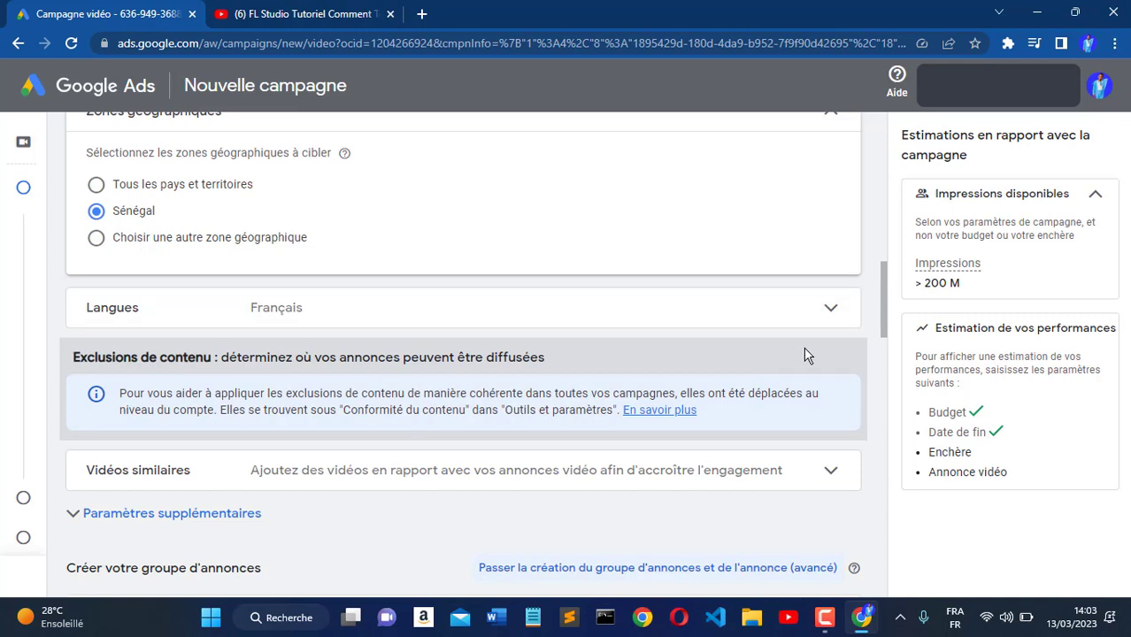
{"action": "scroll", "coordinate": [806, 345], "scroll_direction": "down", "scroll_amount": 1}
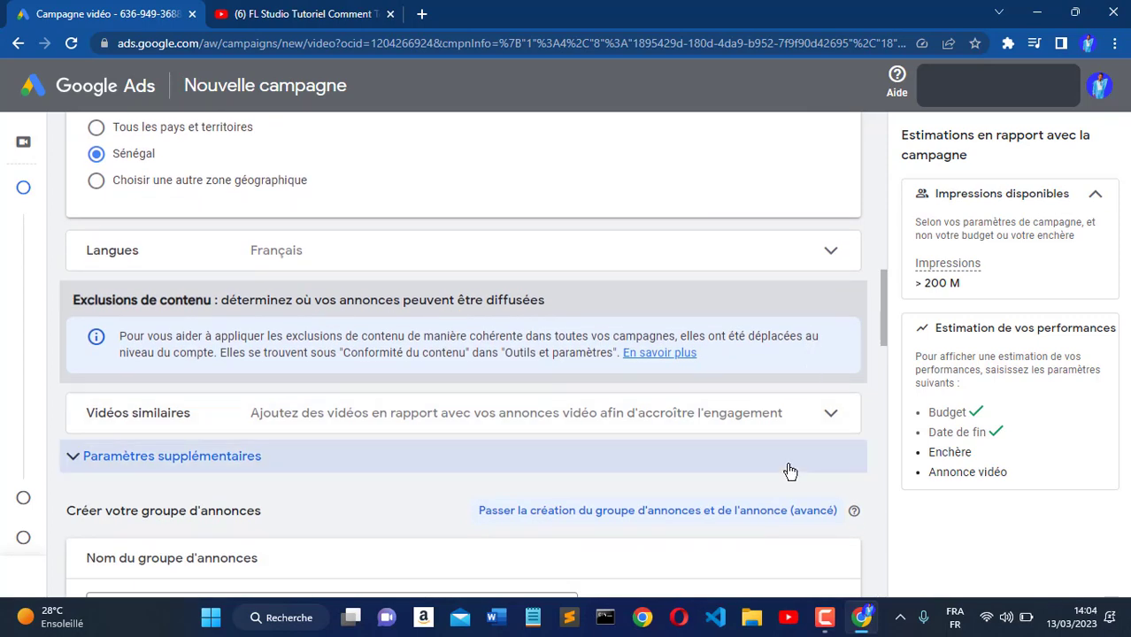
{"action": "scroll", "coordinate": [790, 471], "scroll_direction": "down", "scroll_amount": 1}
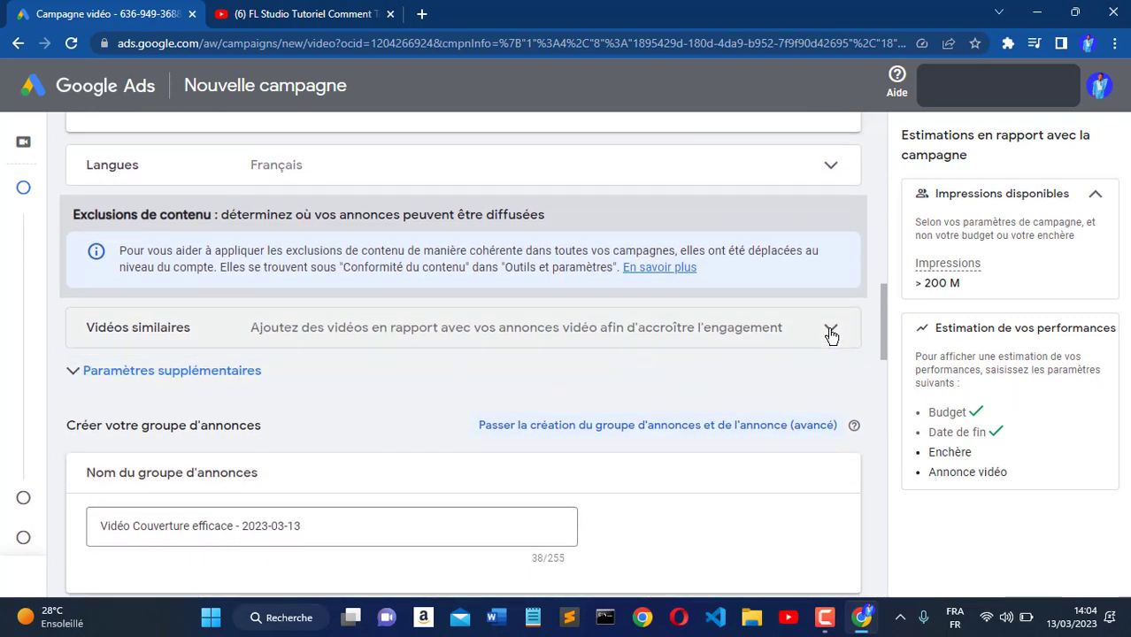
{"action": "left_click", "coordinate": [831, 333]}
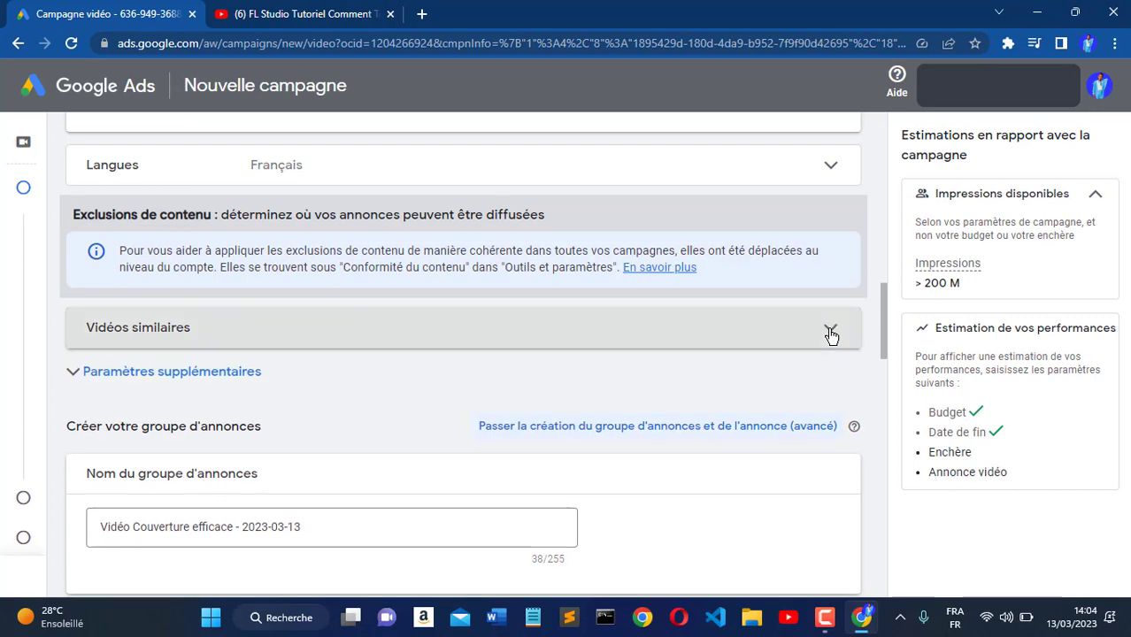
{"action": "left_click", "coordinate": [831, 337]}
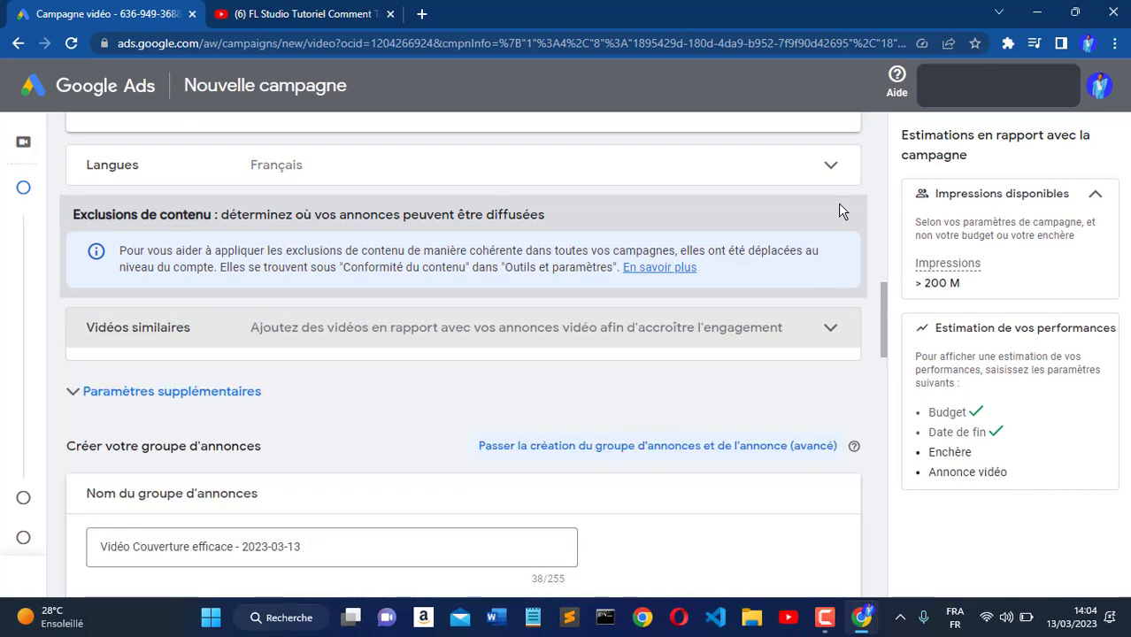
- Open the campaign's language settings, deselect Français and select it again
{"action": "left_click", "coordinate": [831, 168]}
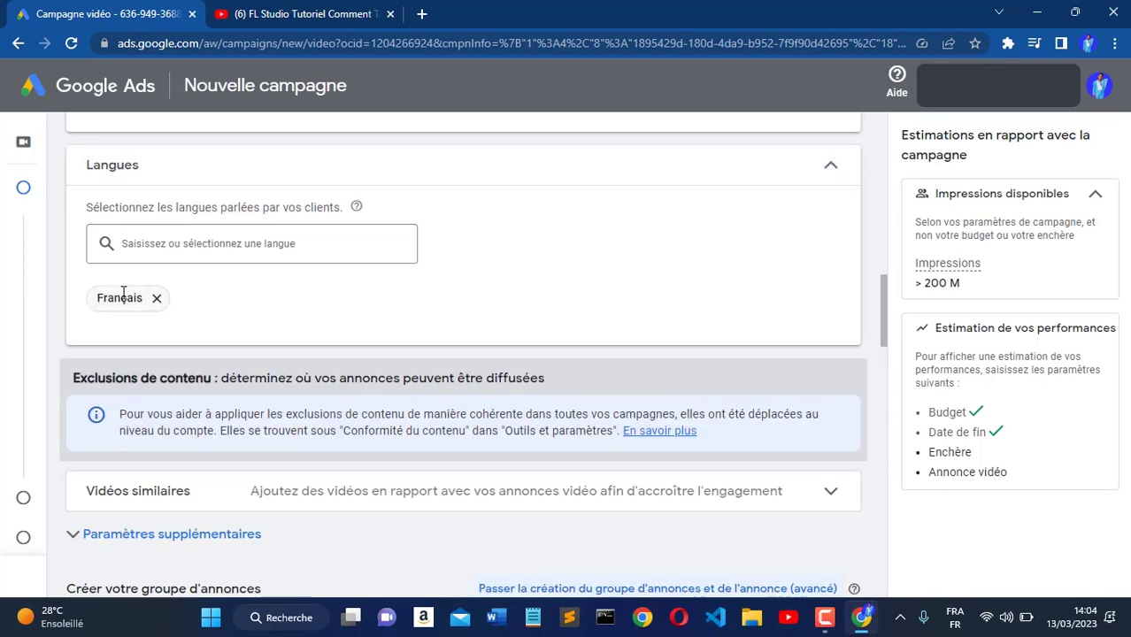
{"action": "left_click", "coordinate": [182, 244]}
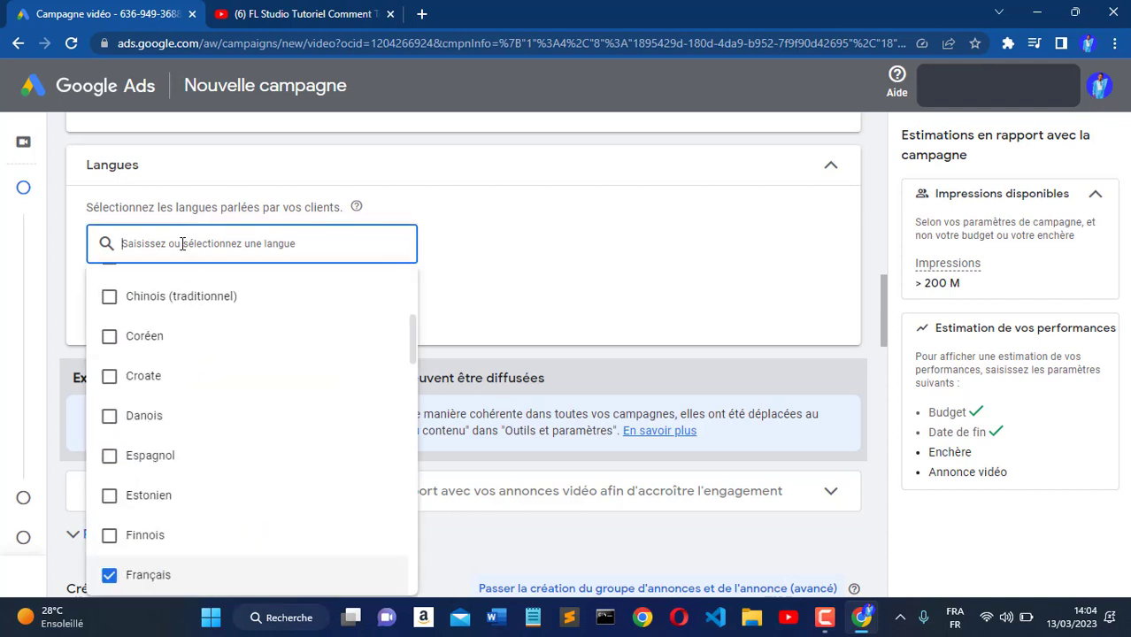
{"action": "left_click", "coordinate": [150, 575]}
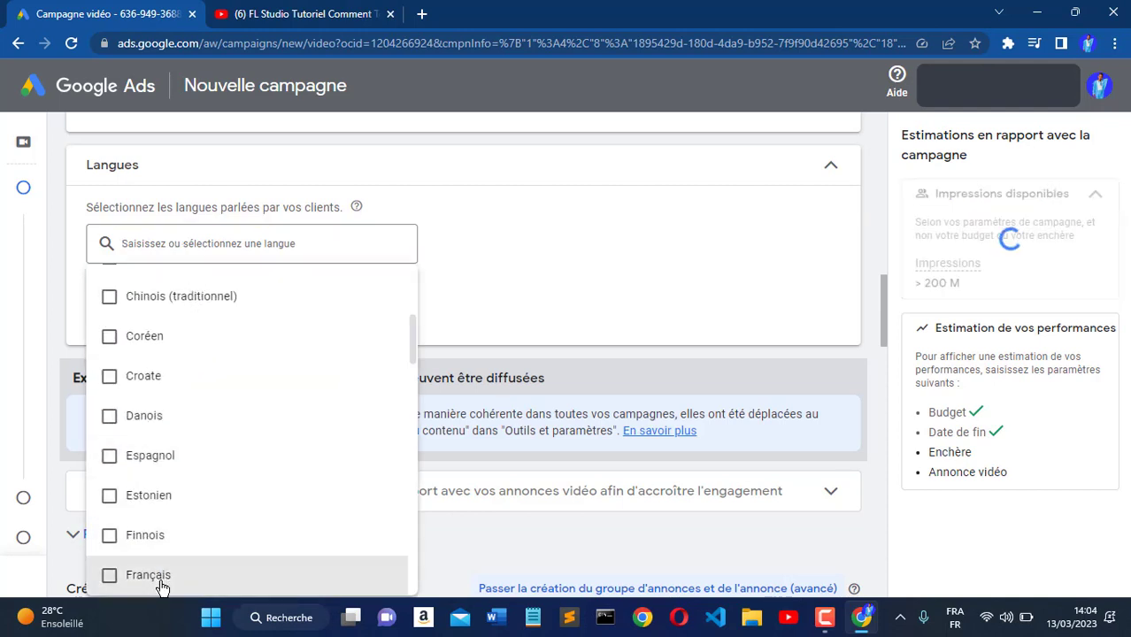
{"action": "left_click", "coordinate": [162, 586]}
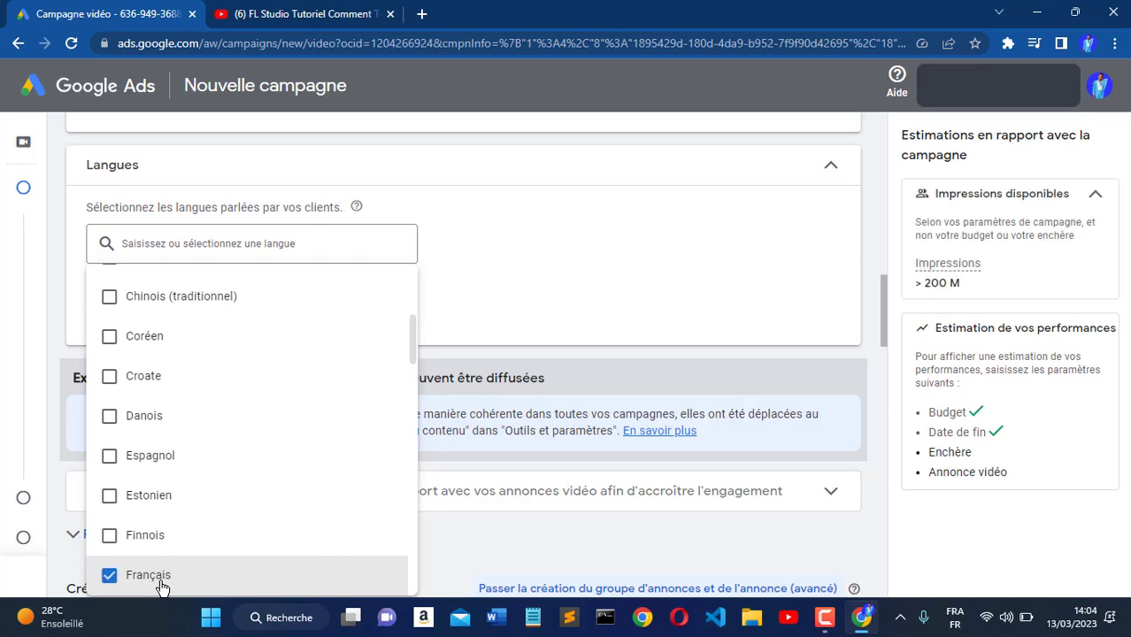
{"action": "left_click", "coordinate": [480, 329]}
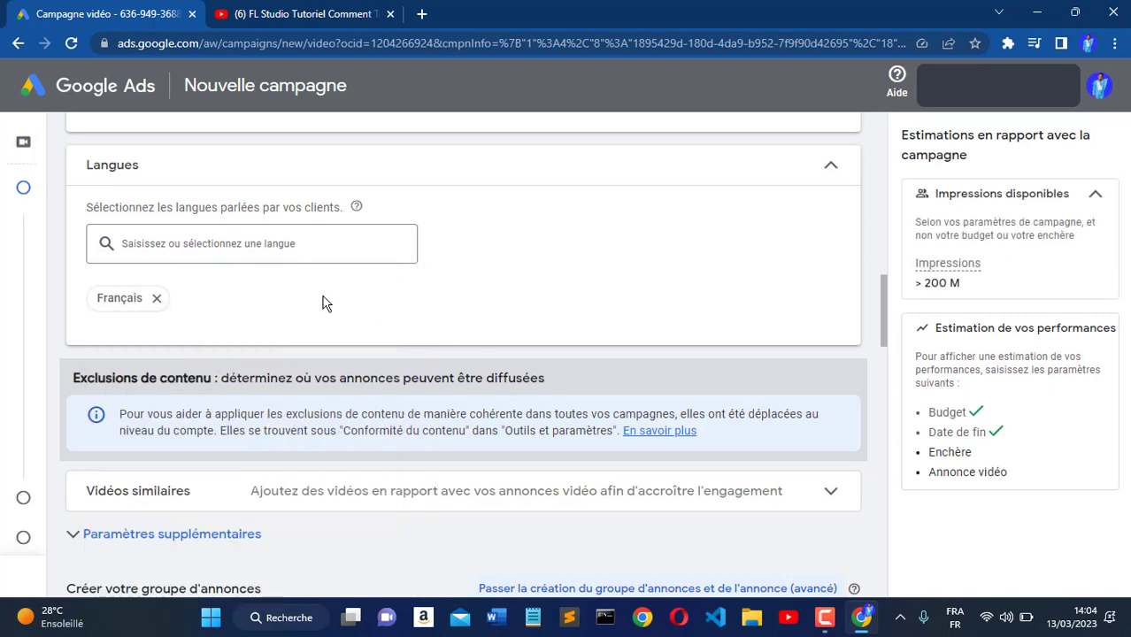
- Look through the available languages and add Anglais to the campaign's target languages
{"action": "left_click", "coordinate": [263, 240]}
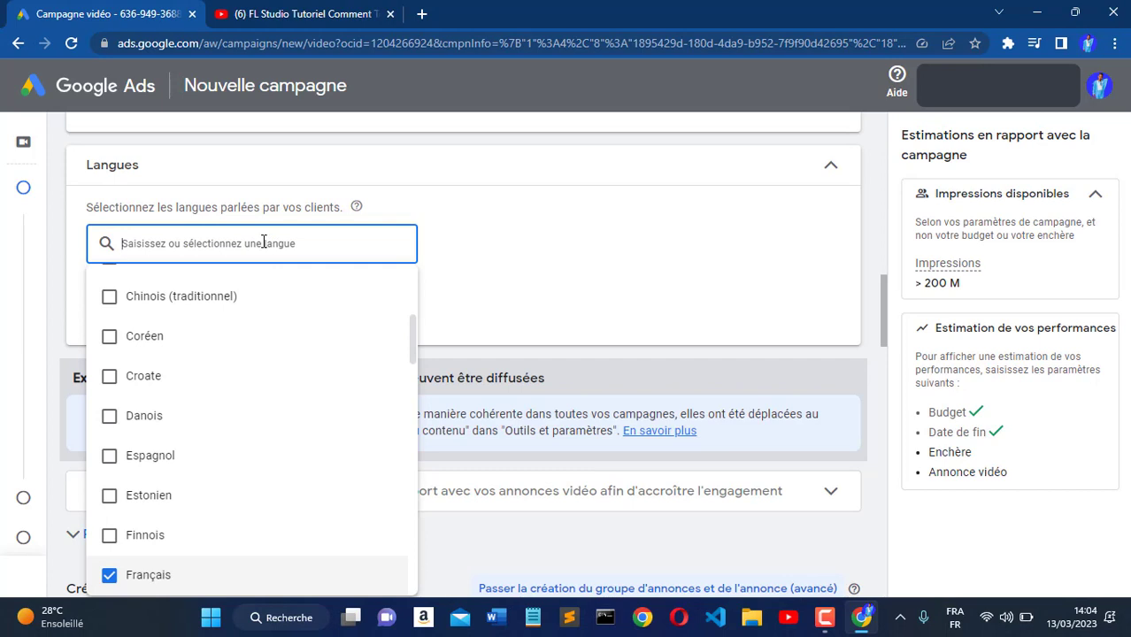
{"action": "scroll", "coordinate": [214, 473], "scroll_direction": "down", "scroll_amount": 5}
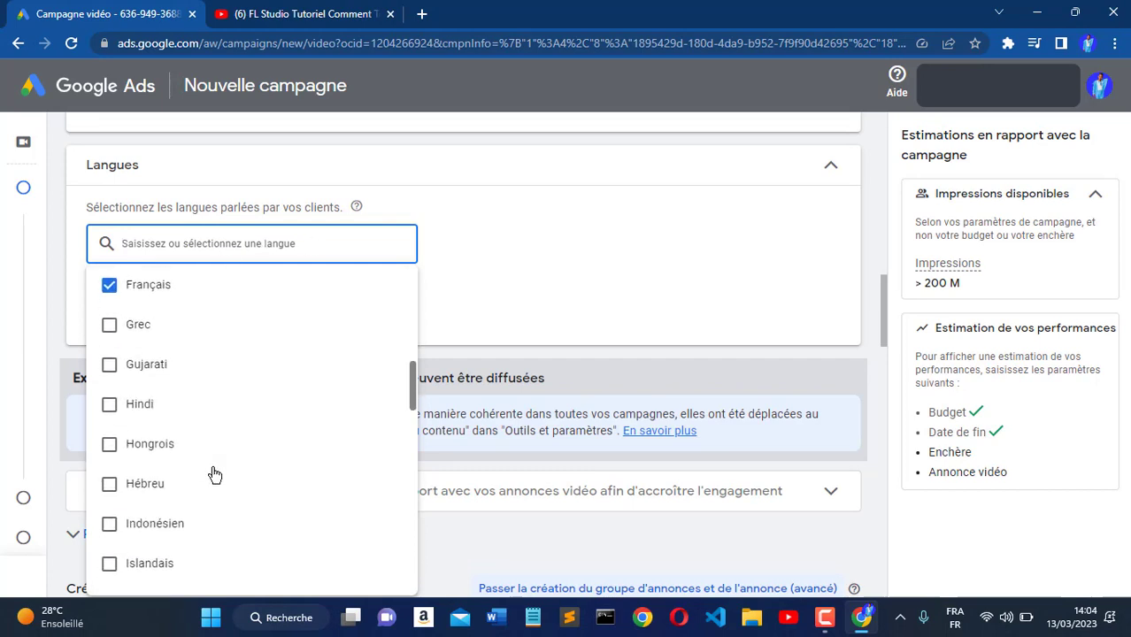
{"action": "scroll", "coordinate": [214, 474], "scroll_direction": "down", "scroll_amount": 10}
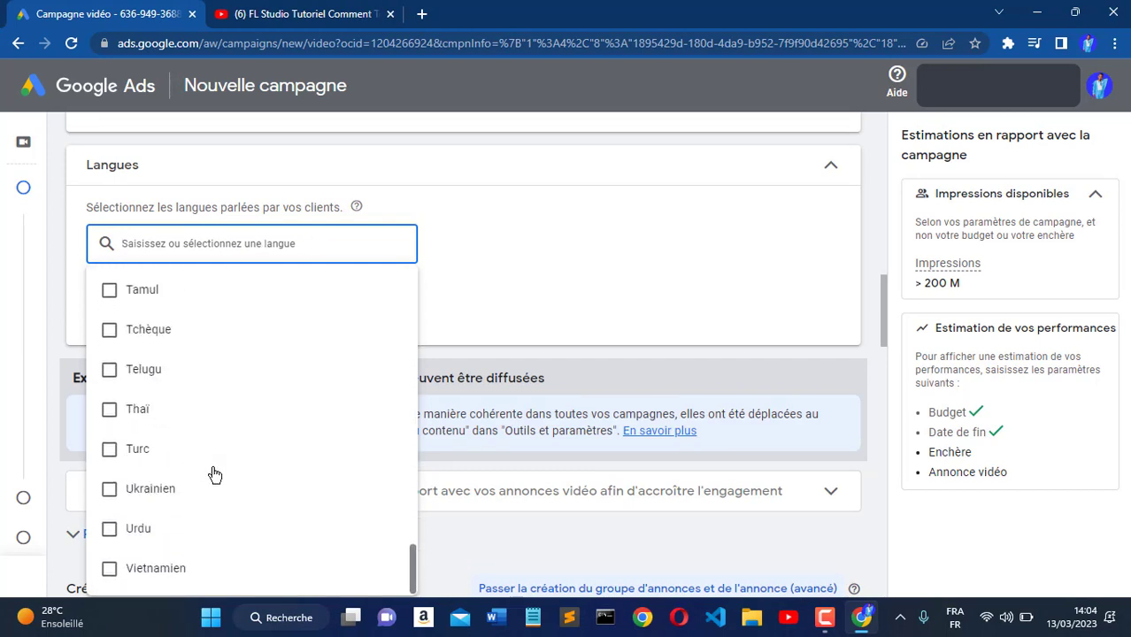
{"action": "scroll", "coordinate": [247, 388], "scroll_direction": "up", "scroll_amount": 5}
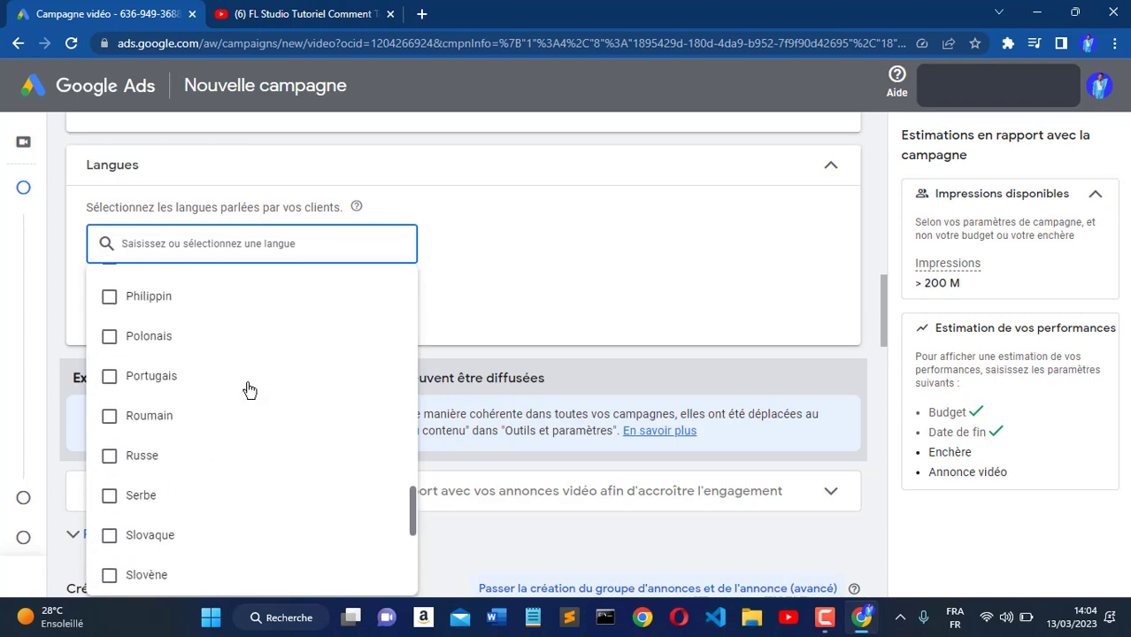
{"action": "scroll", "coordinate": [246, 388], "scroll_direction": "up", "scroll_amount": 4}
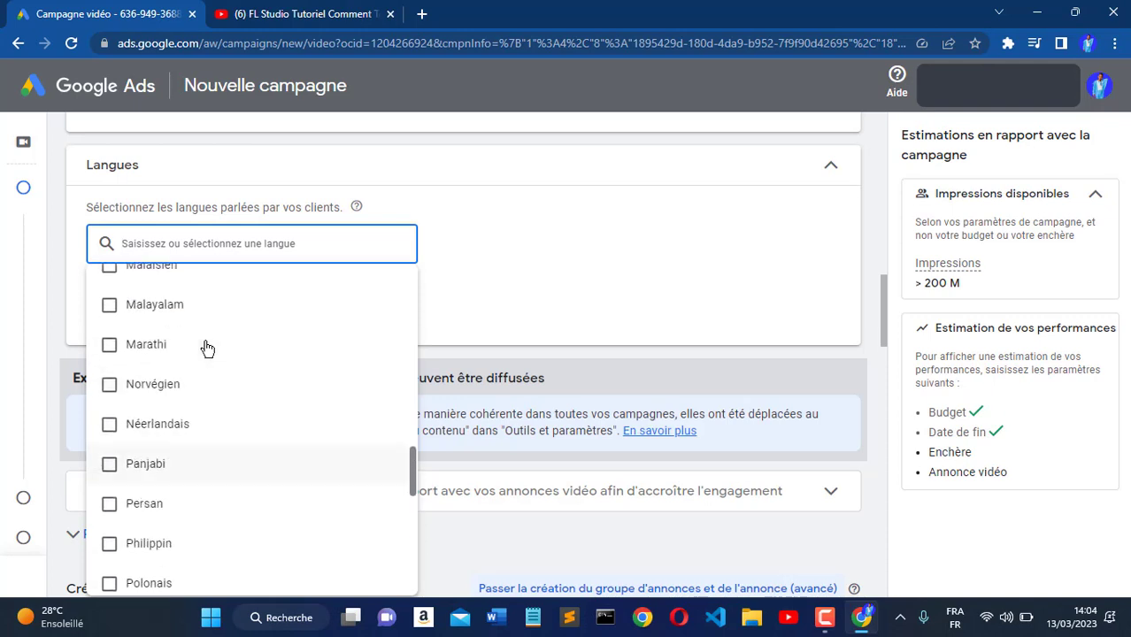
{"action": "scroll", "coordinate": [207, 347], "scroll_direction": "up", "scroll_amount": 9}
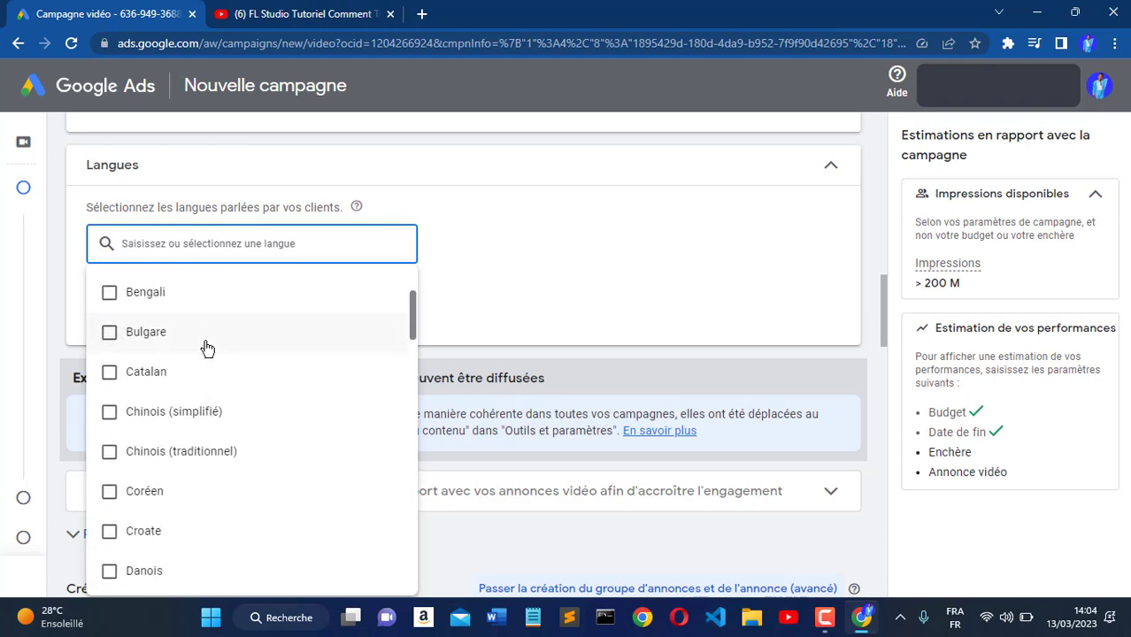
{"action": "scroll", "coordinate": [207, 347], "scroll_direction": "up", "scroll_amount": 2}
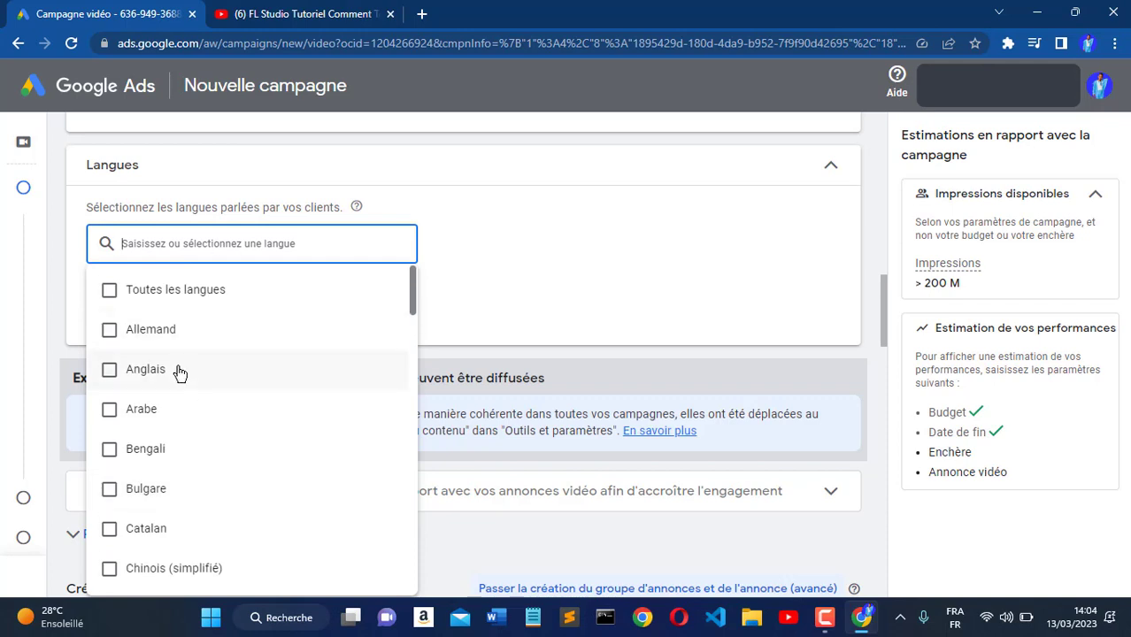
{"action": "left_click", "coordinate": [178, 371]}
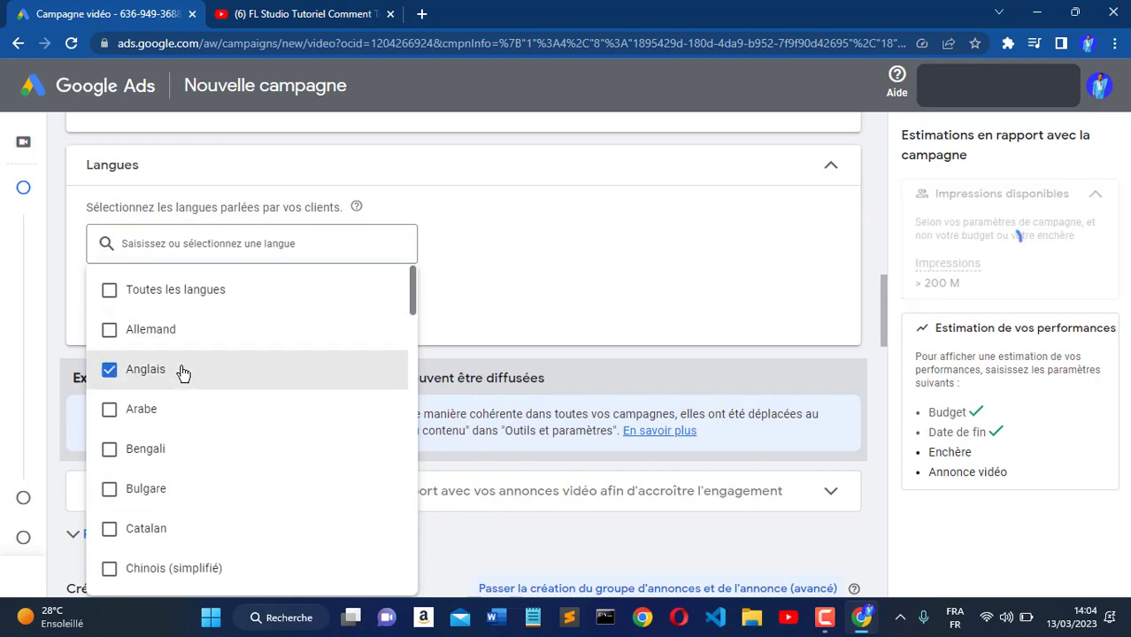
{"action": "left_click", "coordinate": [537, 311]}
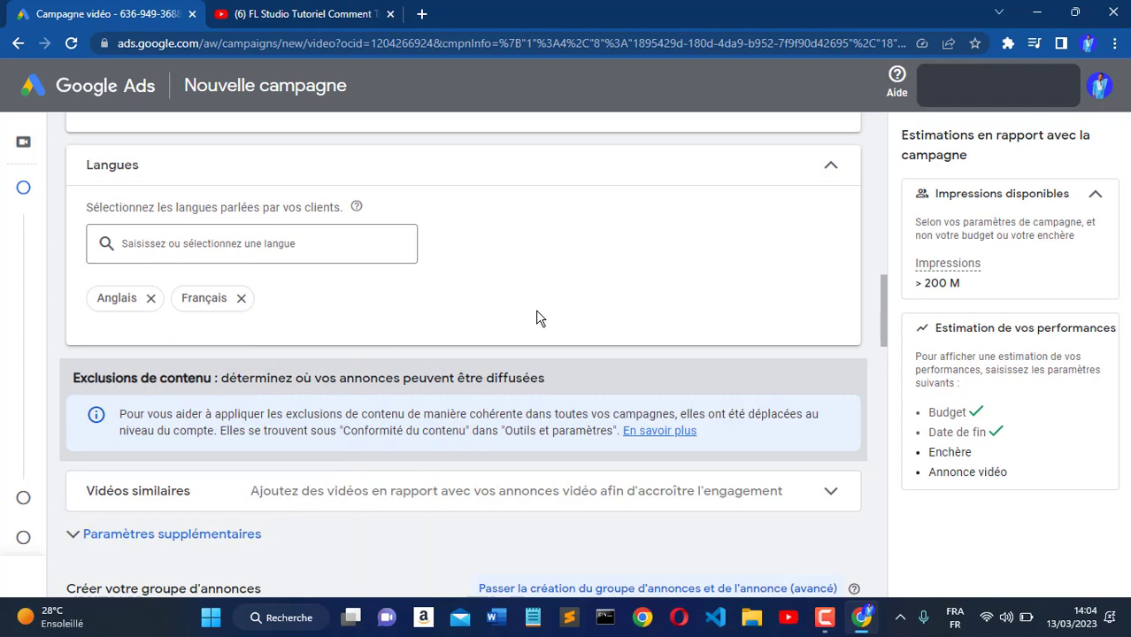
- Review the explanation of language targeting and view the language choices again without changing them
{"action": "scroll", "coordinate": [538, 319], "scroll_direction": "down", "scroll_amount": 1}
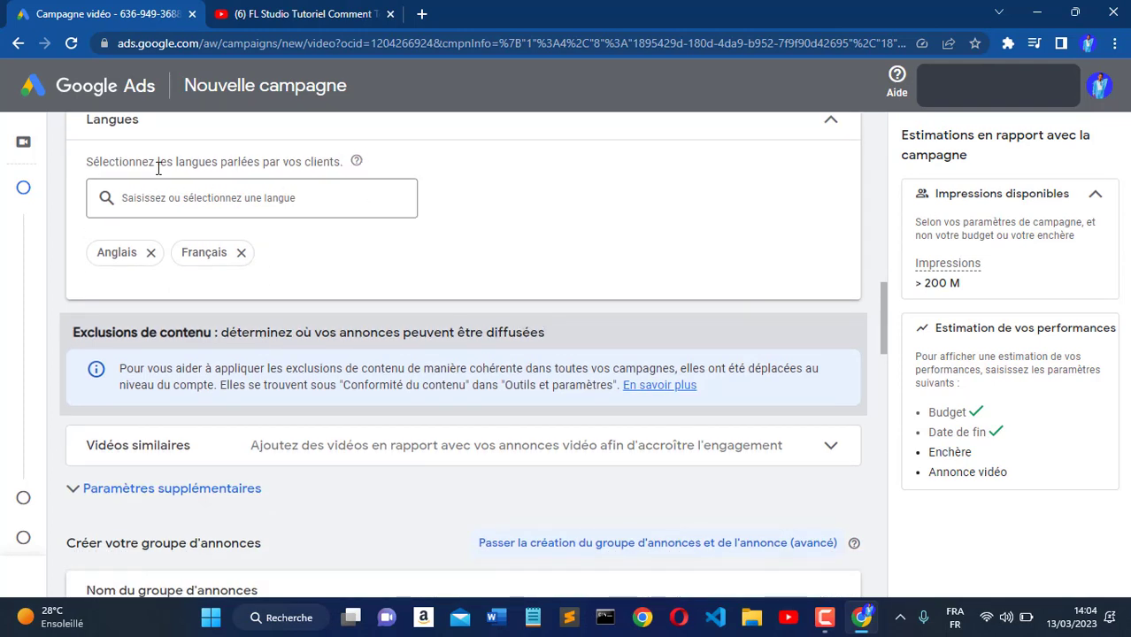
{"action": "left_click_drag", "start_coordinate": [87, 161], "coordinate": [353, 160]}
{"action": "mouse_move", "coordinate": [355, 160]}
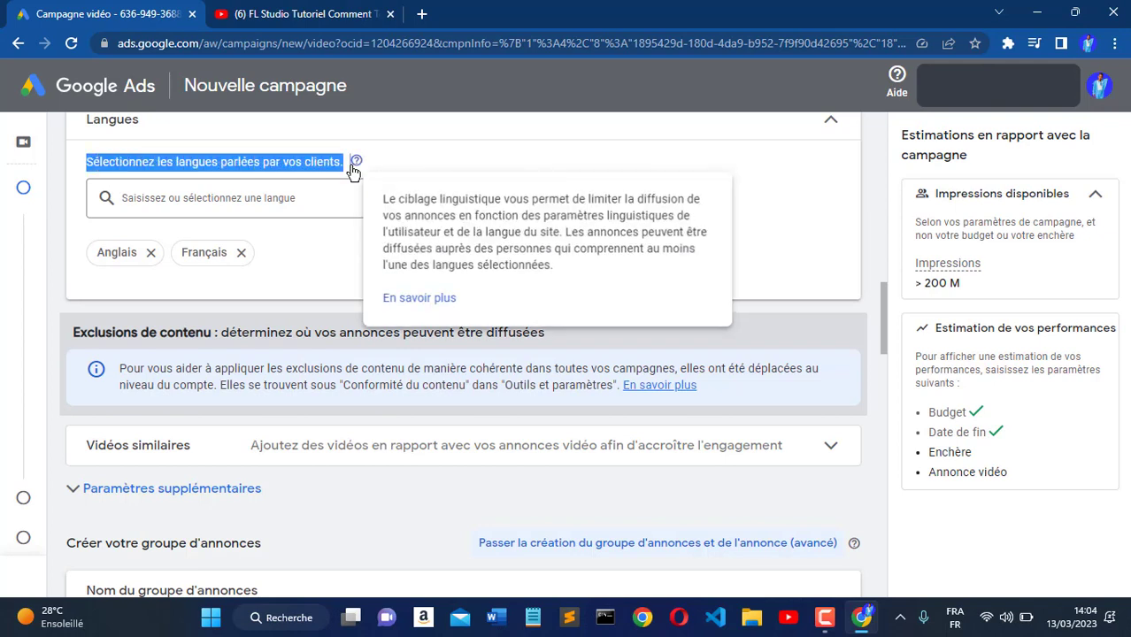
{"action": "left_click", "coordinate": [518, 149]}
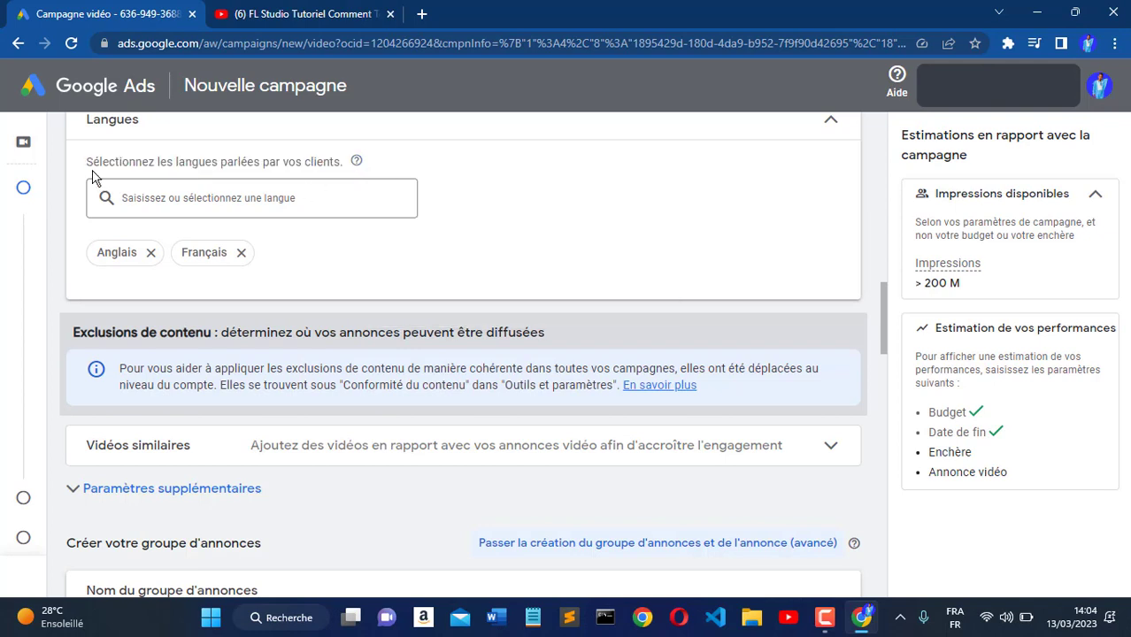
{"action": "left_click_drag", "start_coordinate": [87, 165], "coordinate": [347, 167]}
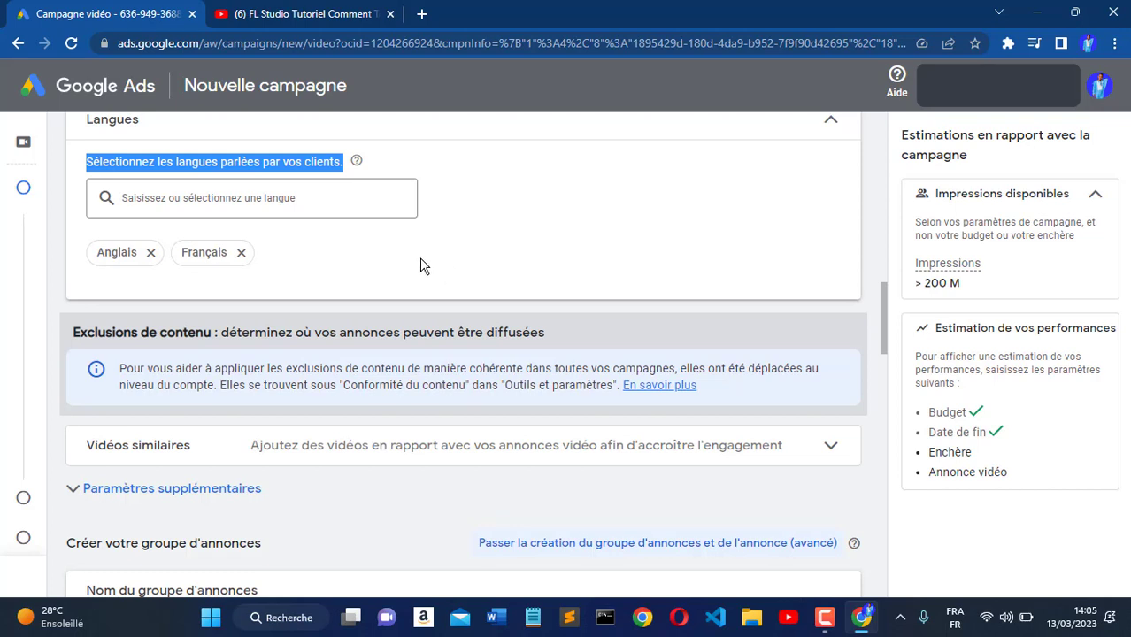
{"action": "left_click", "coordinate": [285, 198]}
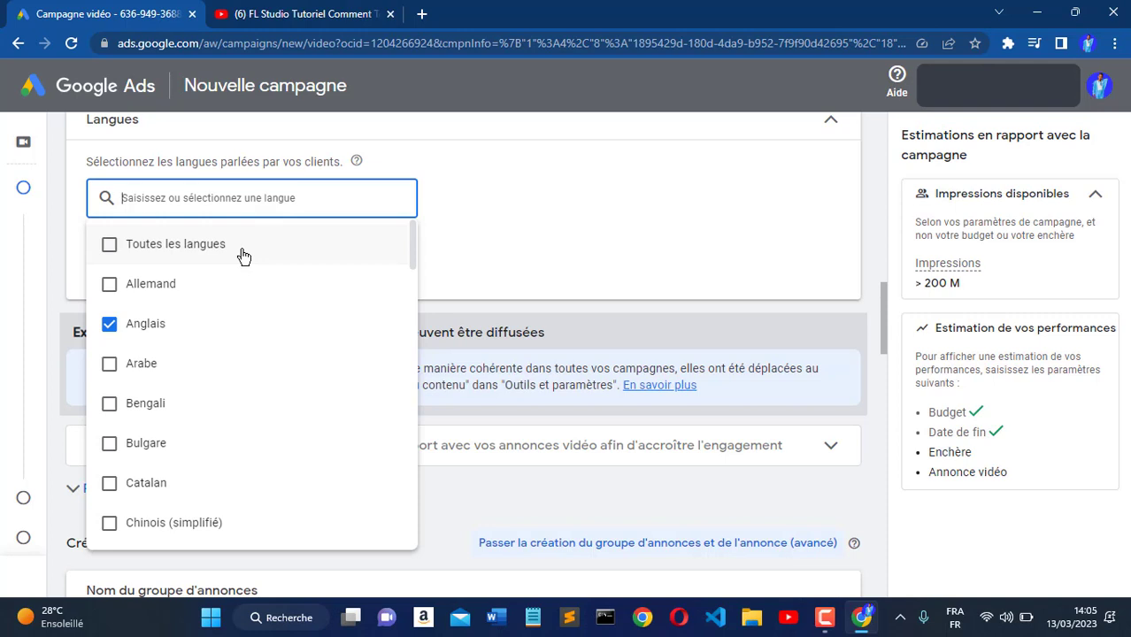
{"action": "left_click", "coordinate": [497, 222]}
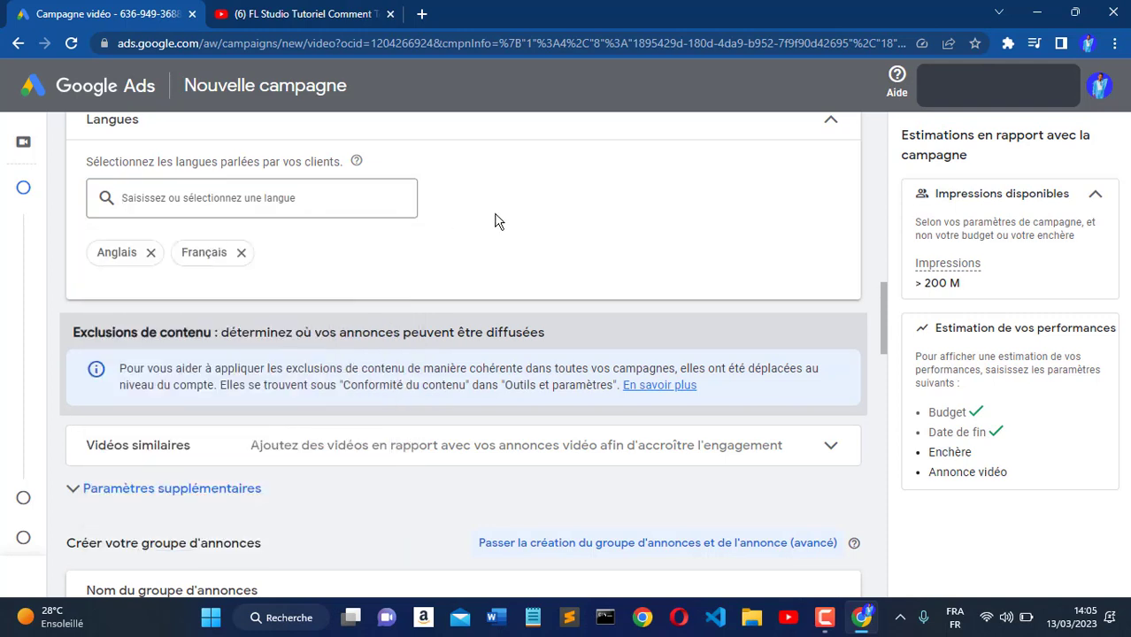
- Name the ad group PDG TUTORIEL ANNONCE, replacing the suggested name
{"action": "scroll", "coordinate": [497, 221], "scroll_direction": "down", "scroll_amount": 2}
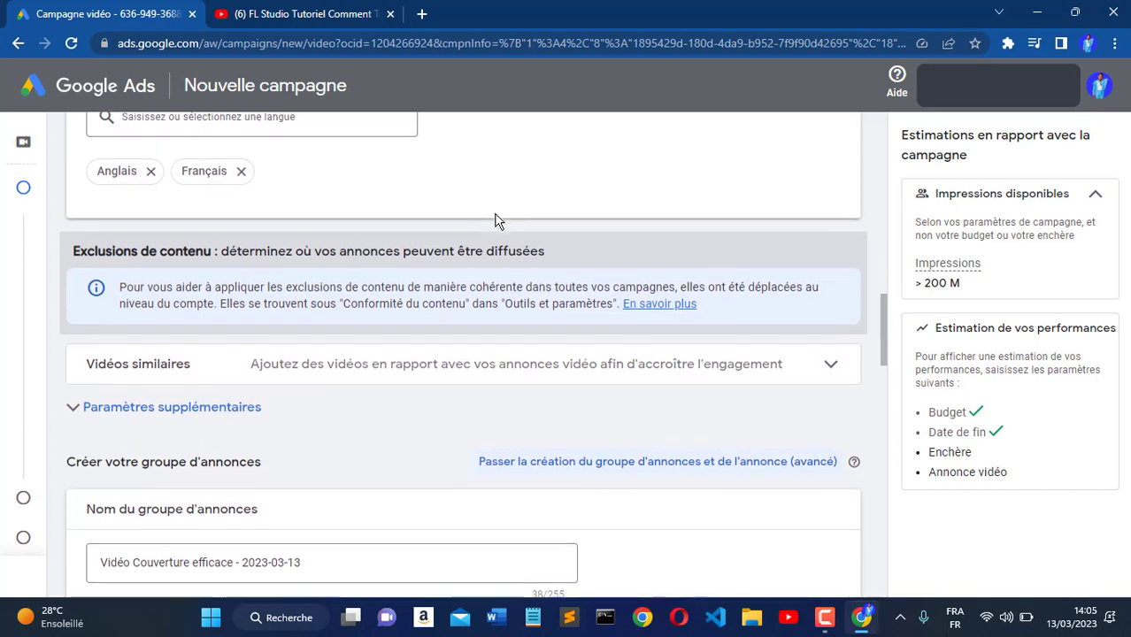
{"action": "scroll", "coordinate": [497, 222], "scroll_direction": "down", "scroll_amount": 1}
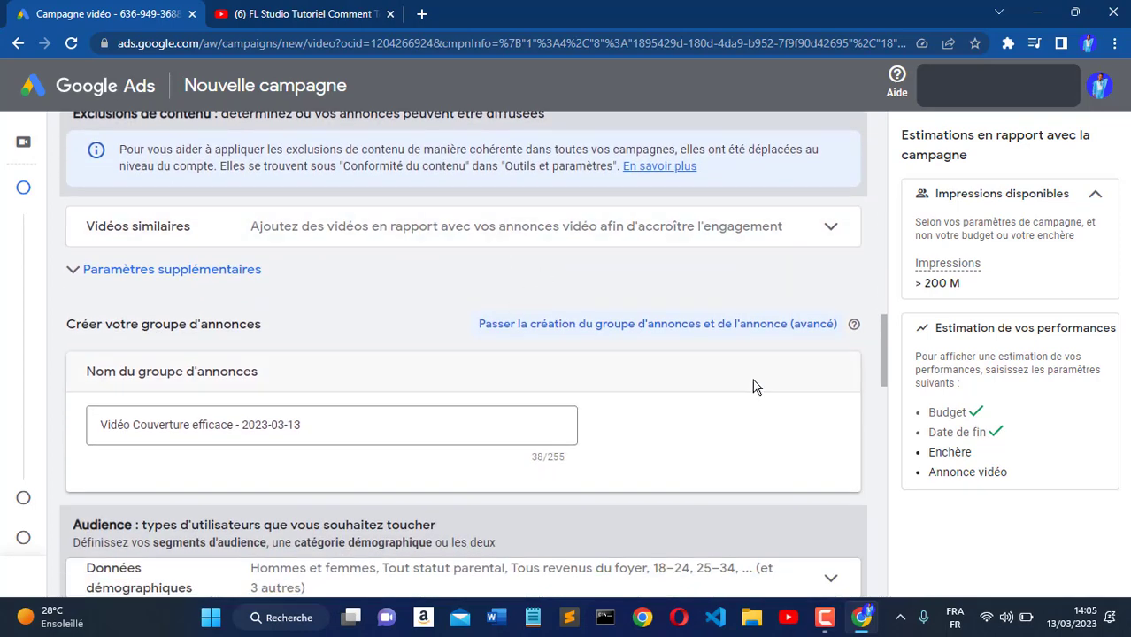
{"action": "scroll", "coordinate": [755, 387], "scroll_direction": "down", "scroll_amount": 1}
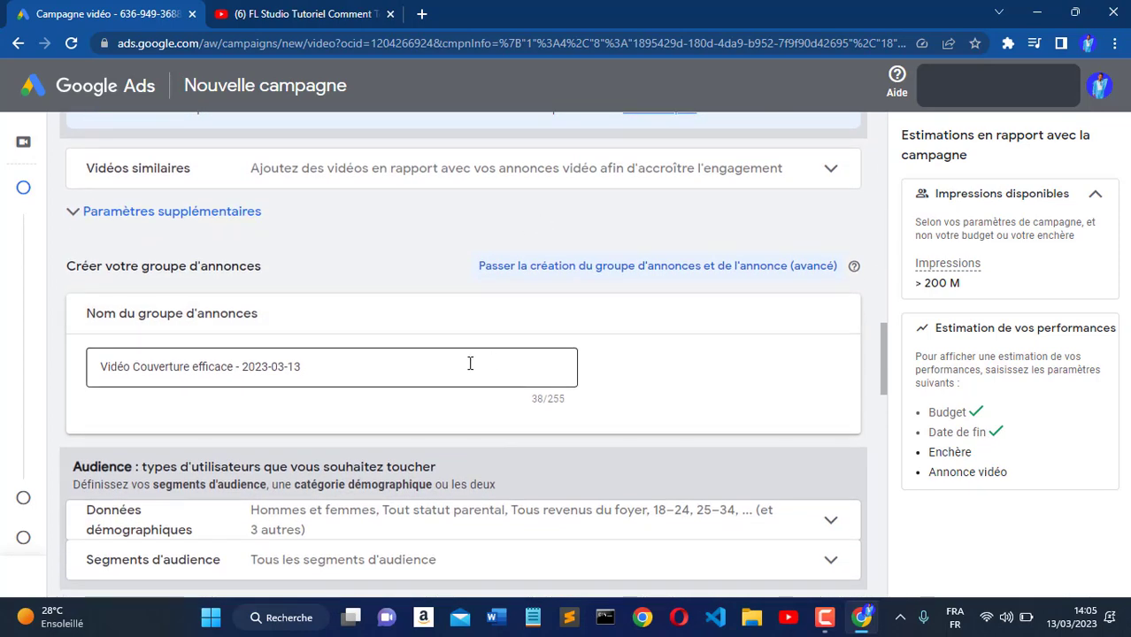
{"action": "left_click", "coordinate": [413, 370]}
{"action": "scroll", "coordinate": [371, 374], "scroll_direction": "down", "scroll_amount": 1}
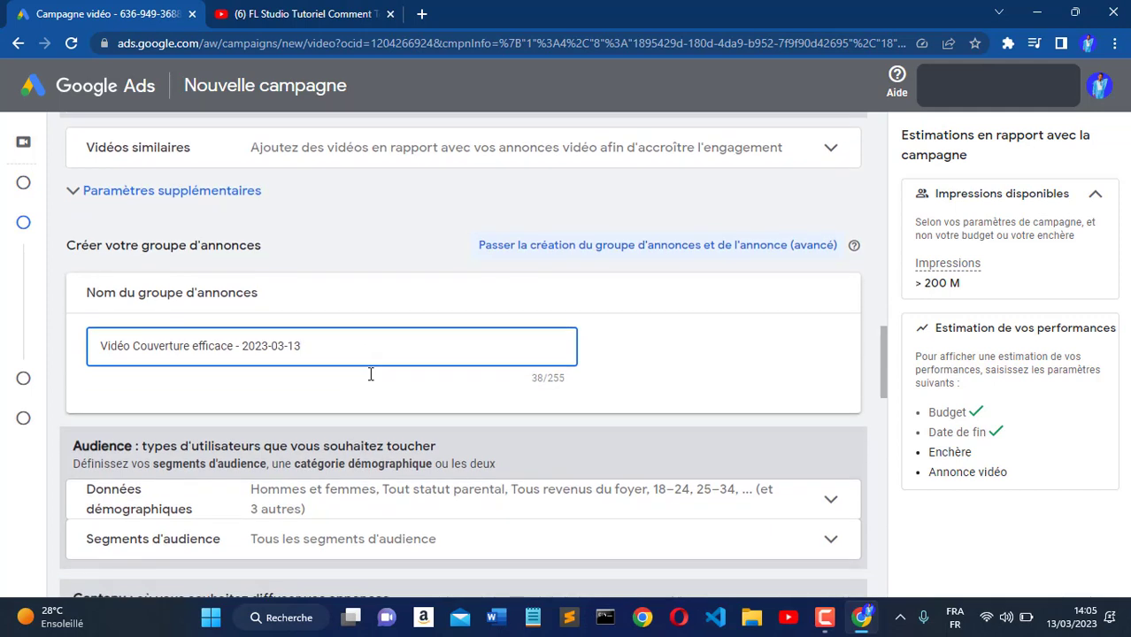
{"action": "left_click_drag", "start_coordinate": [324, 351], "coordinate": [88, 351]}
{"action": "type", "text": "P"}
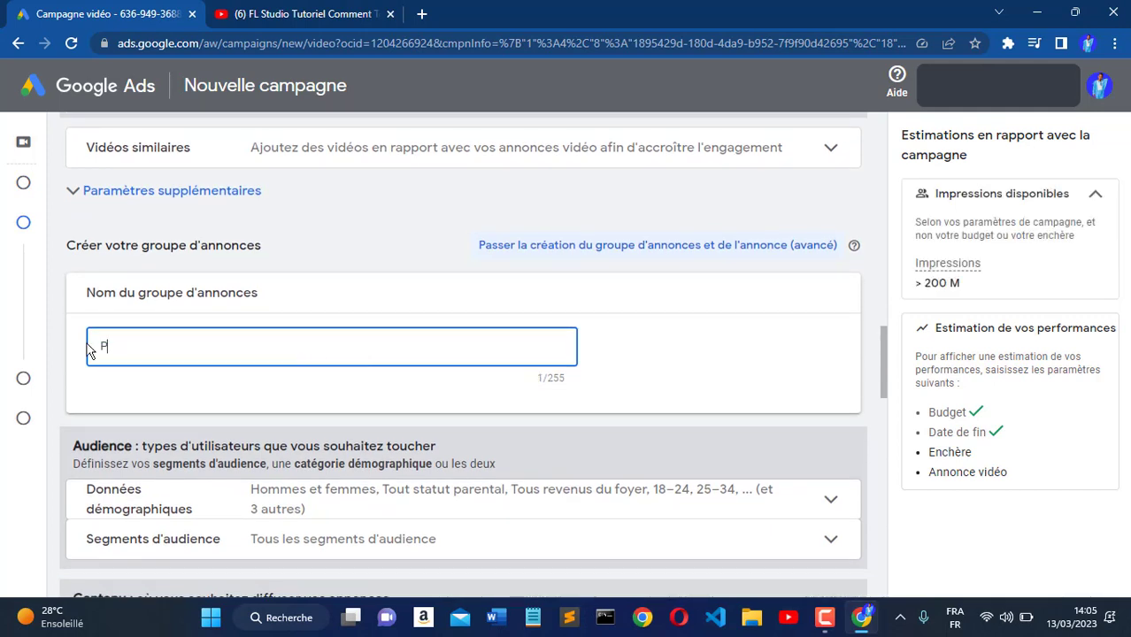
{"action": "type", "text": "DG TUT"}
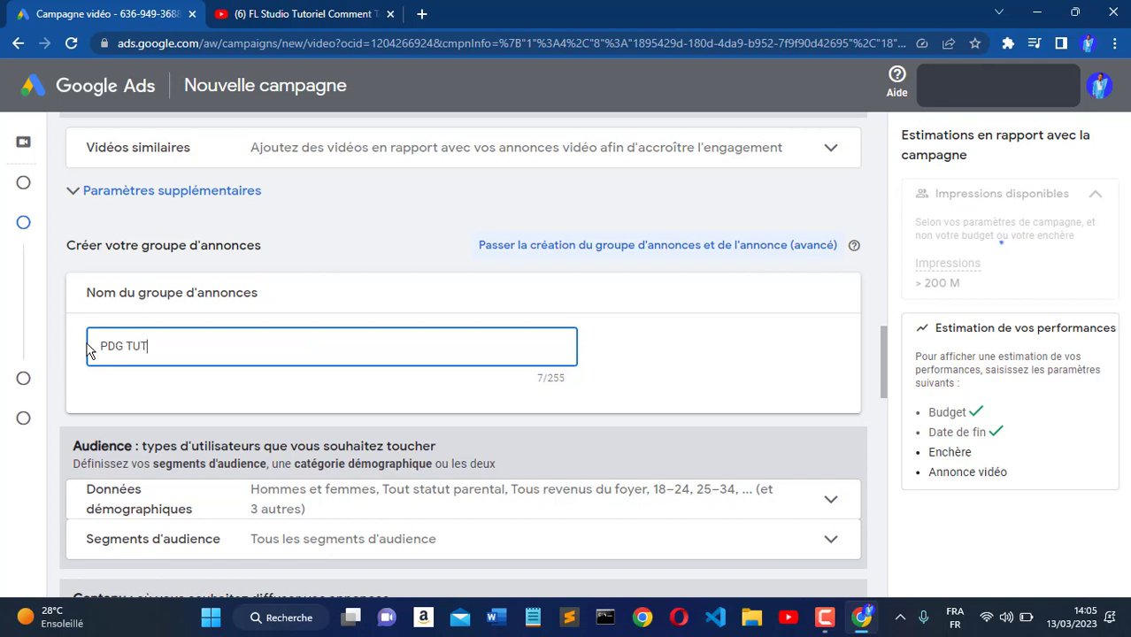
{"action": "type", "text": "OR"}
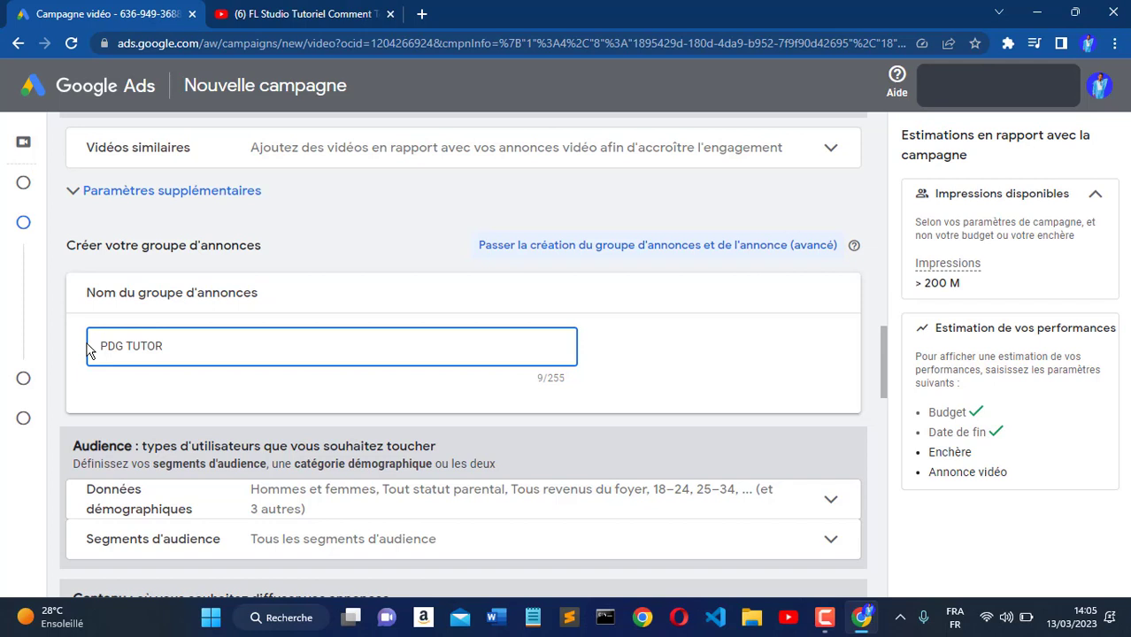
{"action": "type", "text": "EI"}
{"action": "key", "text": "BackSpace"}
{"action": "key", "text": "BackSpace"}
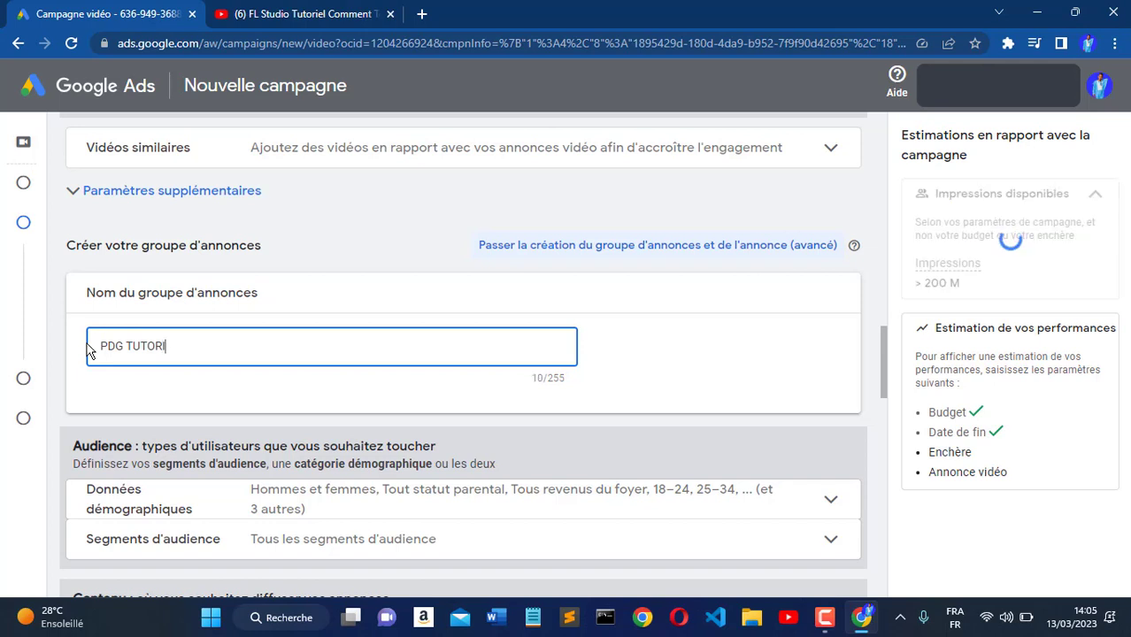
{"action": "type", "text": "IEL ANNONCE"}
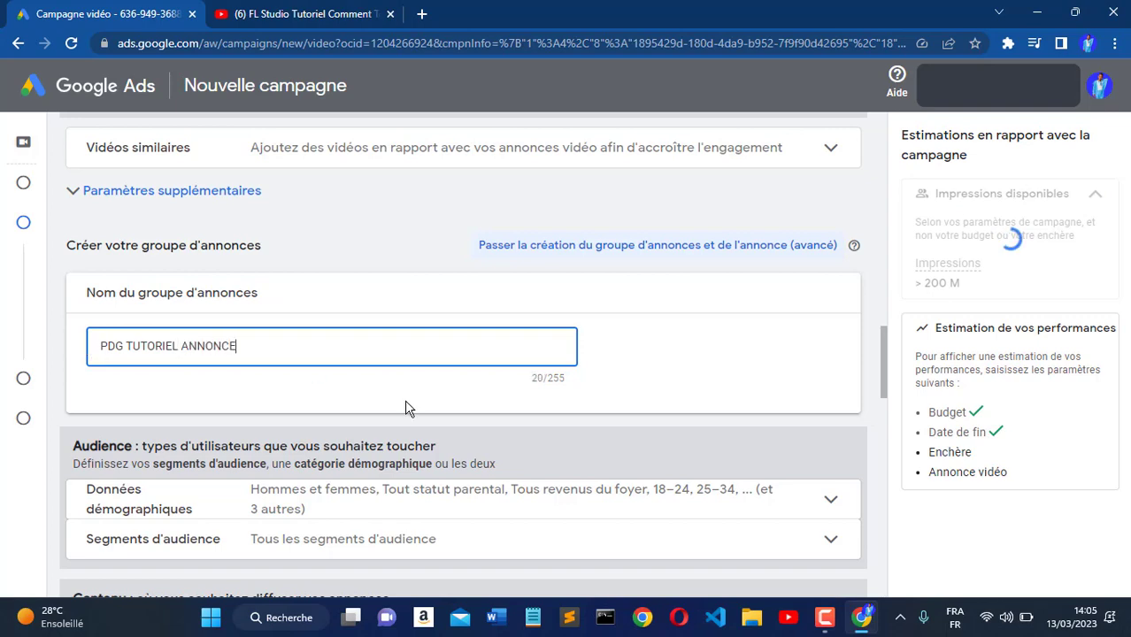
- Open the ad group's demographic targeting, deselect the 55–64 age range and select it again
{"action": "scroll", "coordinate": [406, 408], "scroll_direction": "down", "scroll_amount": 1}
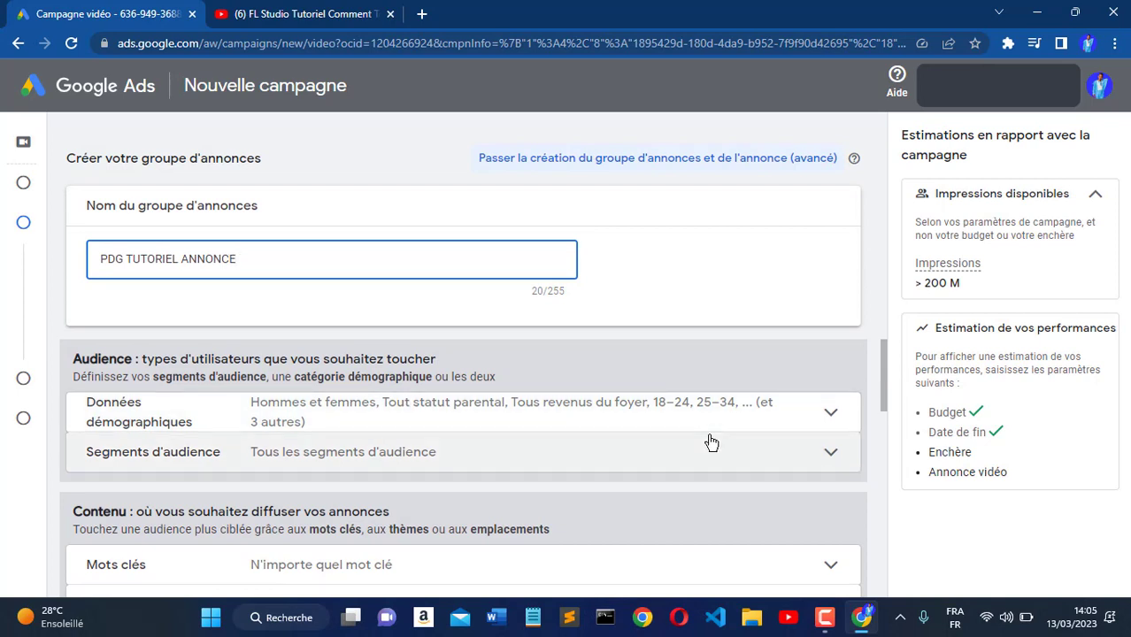
{"action": "left_click", "coordinate": [832, 418]}
{"action": "scroll", "coordinate": [833, 422], "scroll_direction": "down", "scroll_amount": 3}
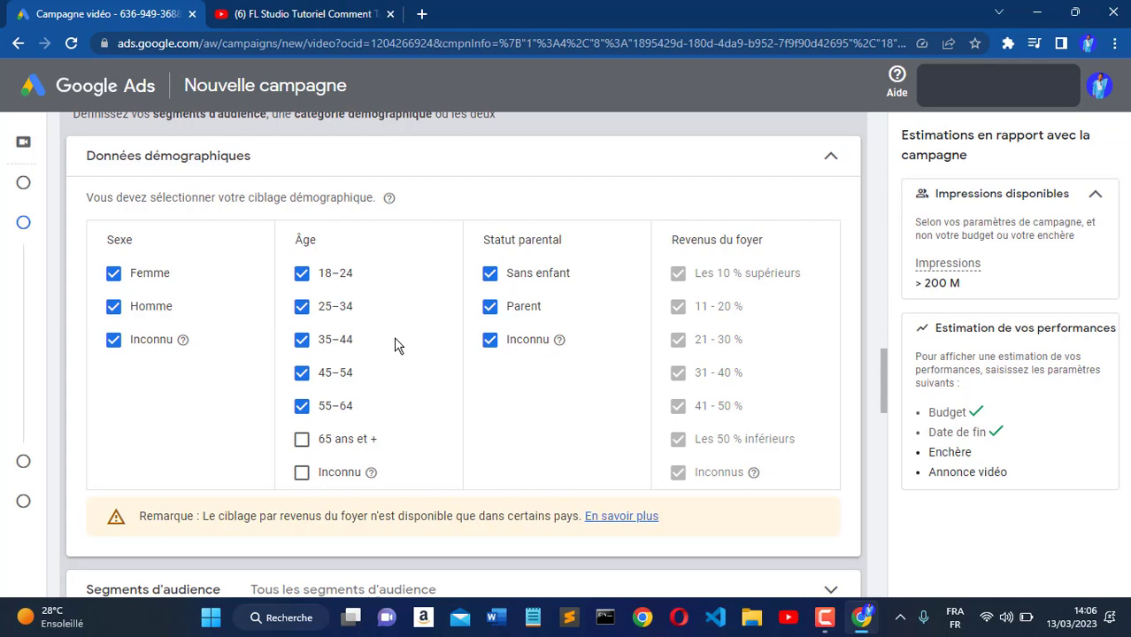
{"action": "left_click", "coordinate": [301, 410]}
{"action": "left_click", "coordinate": [302, 423]}
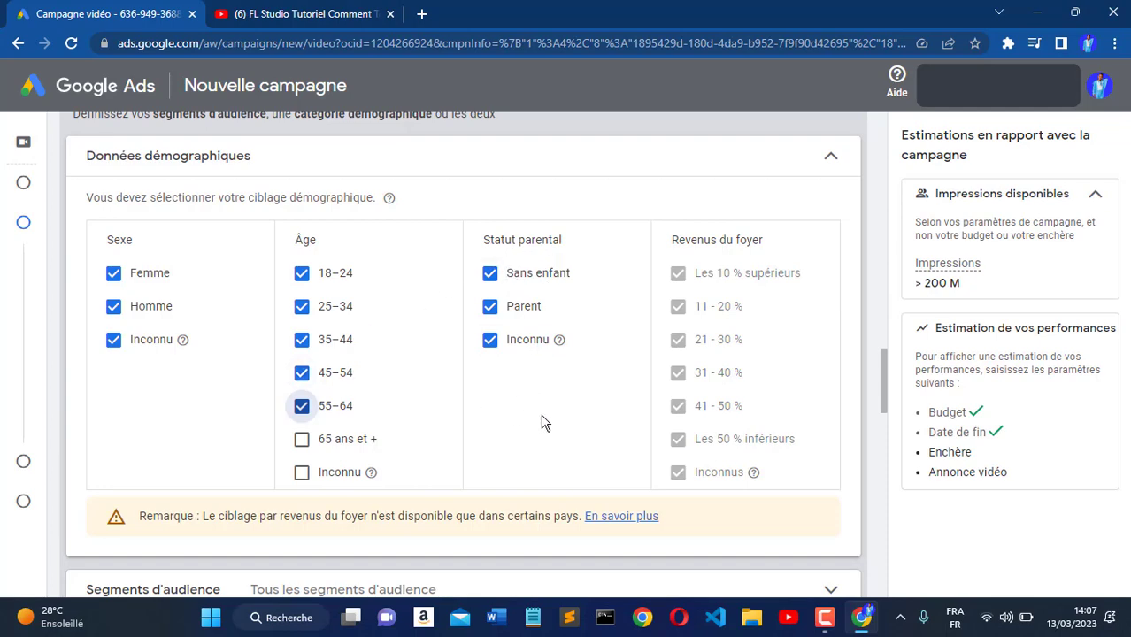
- Open the ad group's keyword targeting and enter the keyword phrase "comment faire une campagne Google ads,"
{"action": "scroll", "coordinate": [542, 423], "scroll_direction": "down", "scroll_amount": 1}
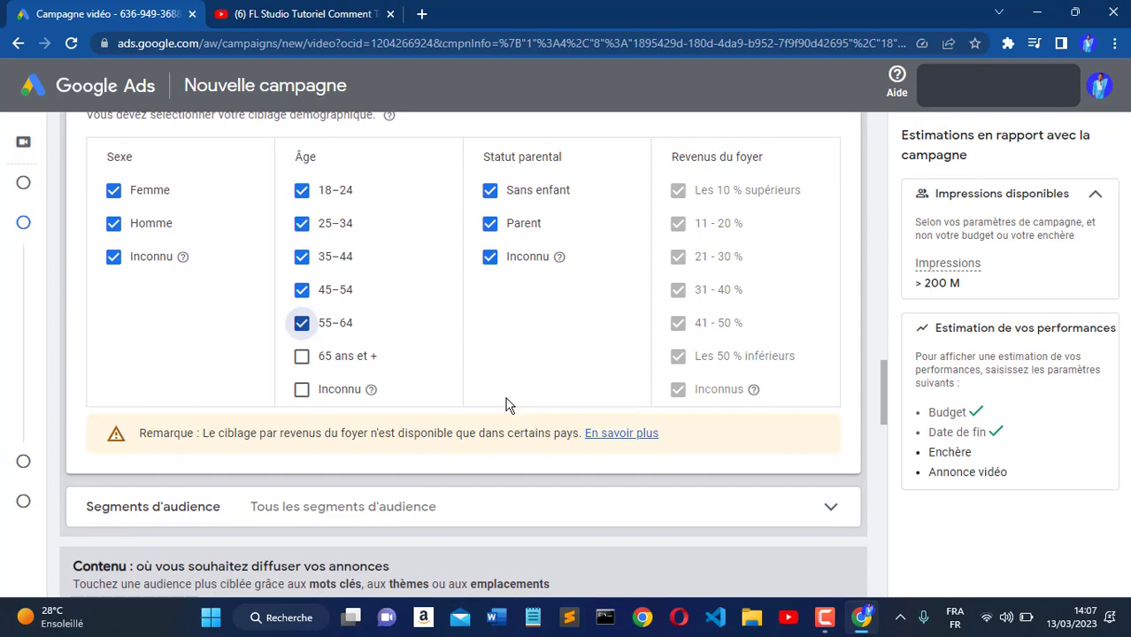
{"action": "scroll", "coordinate": [508, 402], "scroll_direction": "down", "scroll_amount": 1}
{"action": "scroll", "coordinate": [508, 405], "scroll_direction": "down", "scroll_amount": 1}
{"action": "scroll", "coordinate": [508, 405], "scroll_direction": "down", "scroll_amount": 3}
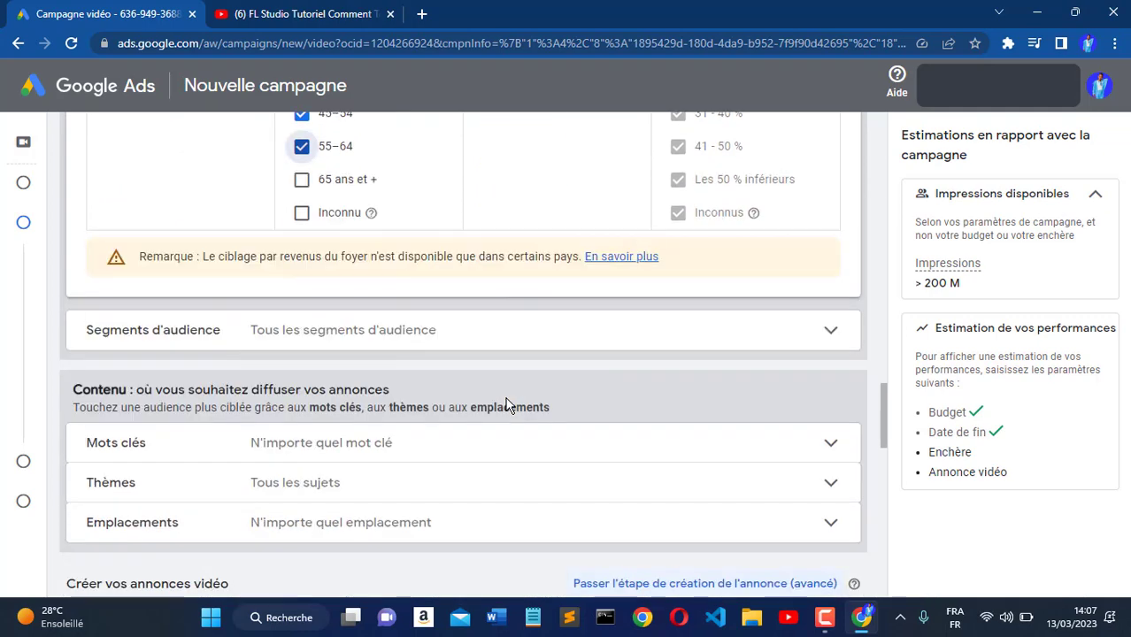
{"action": "scroll", "coordinate": [508, 405], "scroll_direction": "down", "scroll_amount": 1}
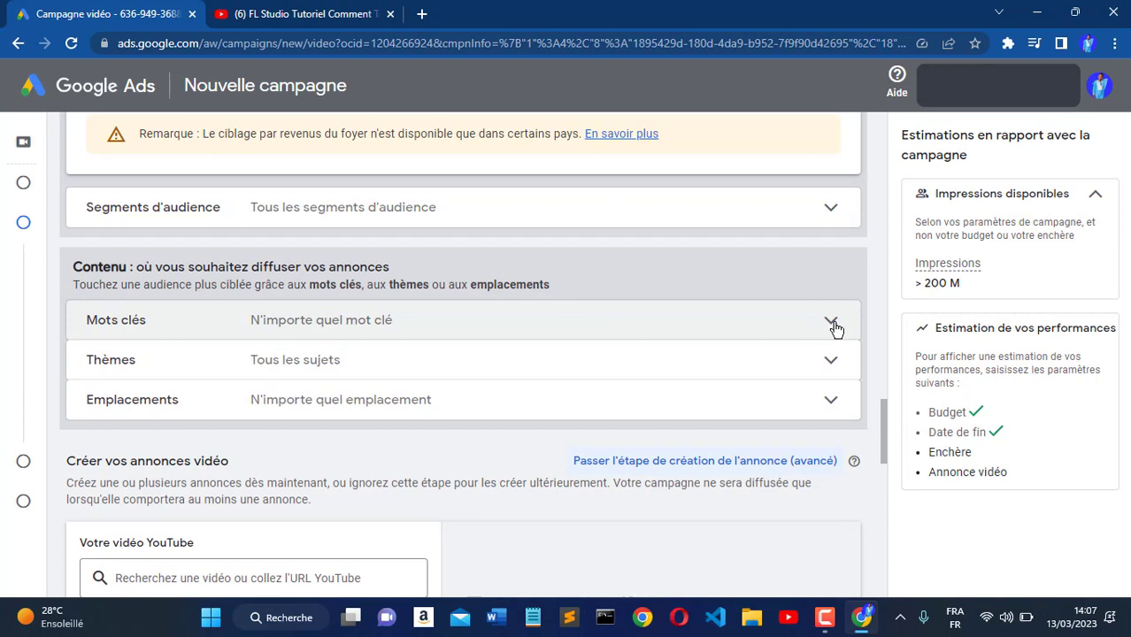
{"action": "left_click", "coordinate": [479, 333]}
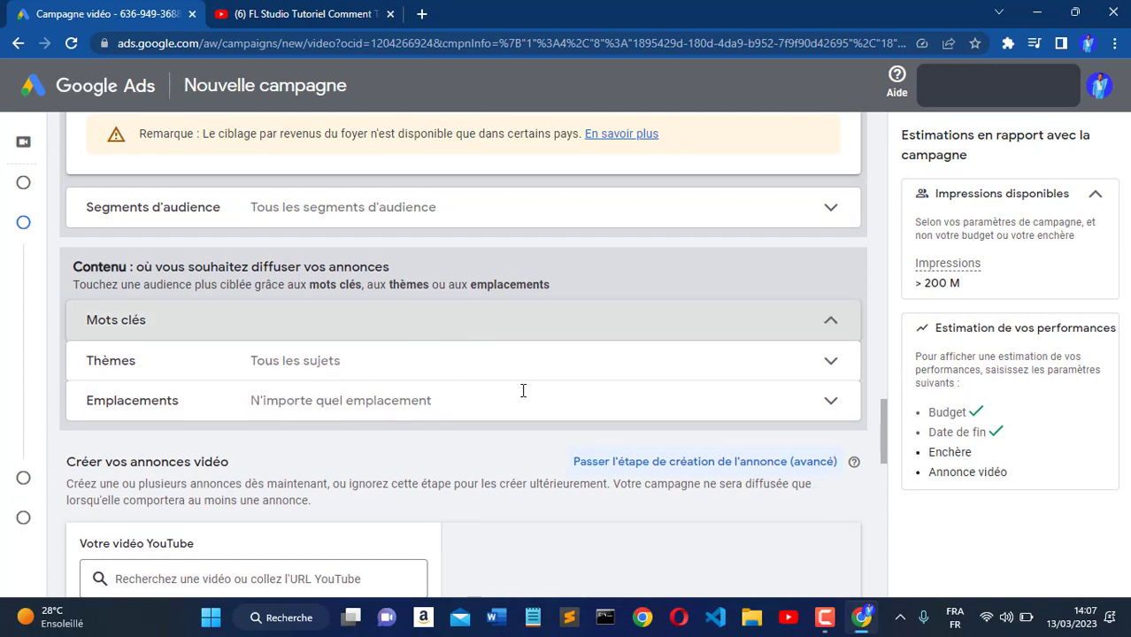
{"action": "left_click", "coordinate": [364, 442]}
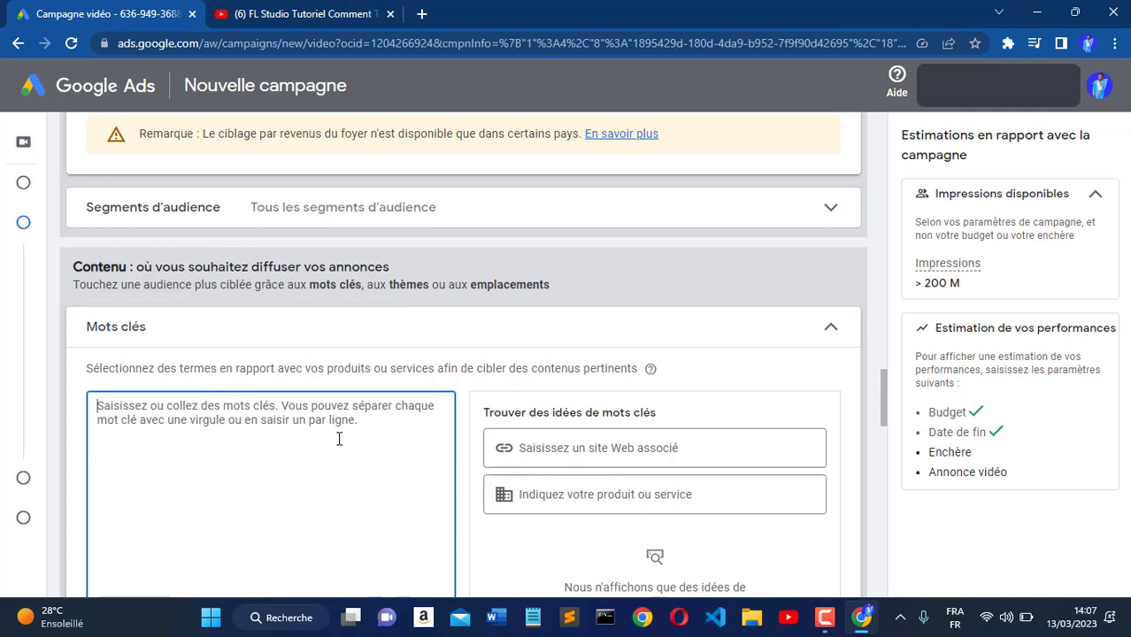
{"action": "type", "text": "comme"}
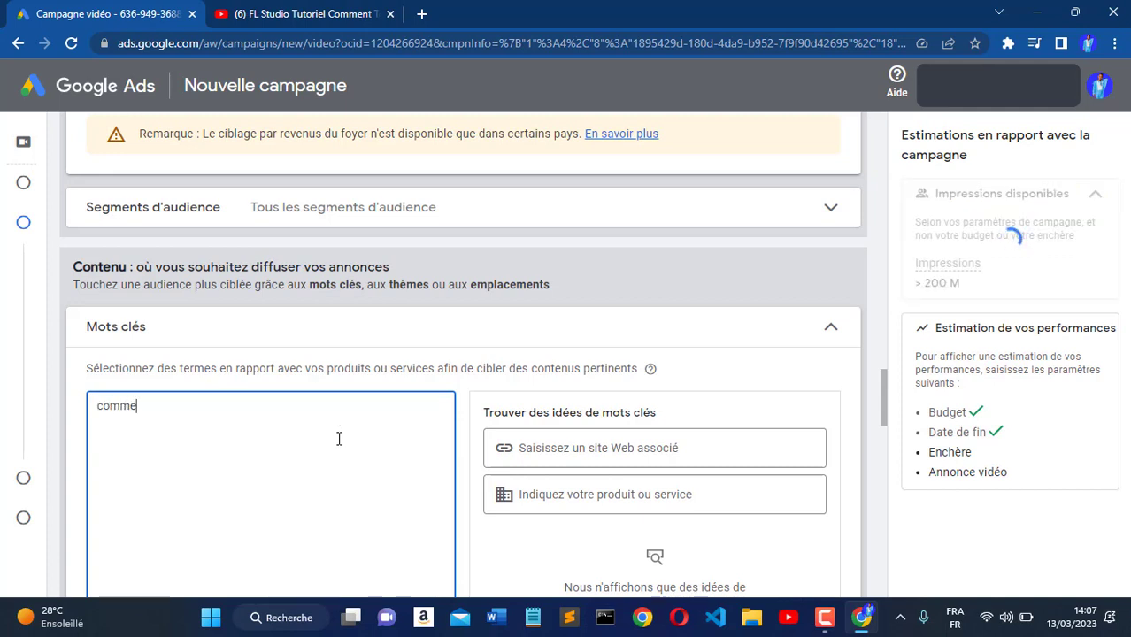
{"action": "type", "text": "nt or"}
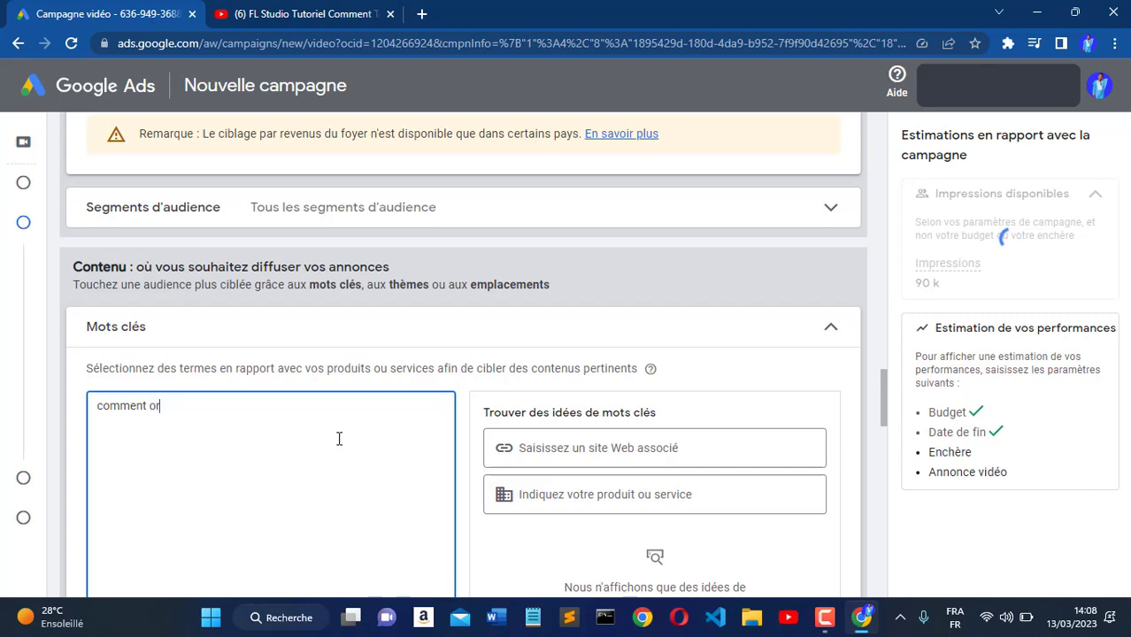
{"action": "key", "text": "BackSpace"}
{"action": "key", "text": "BackSpace"}
{"action": "type", "text": "faiore"}
{"action": "key", "text": "BackSpace"}
{"action": "key", "text": "BackSpace"}
{"action": "key", "text": "BackSpace"}
{"action": "type", "text": "re un"}
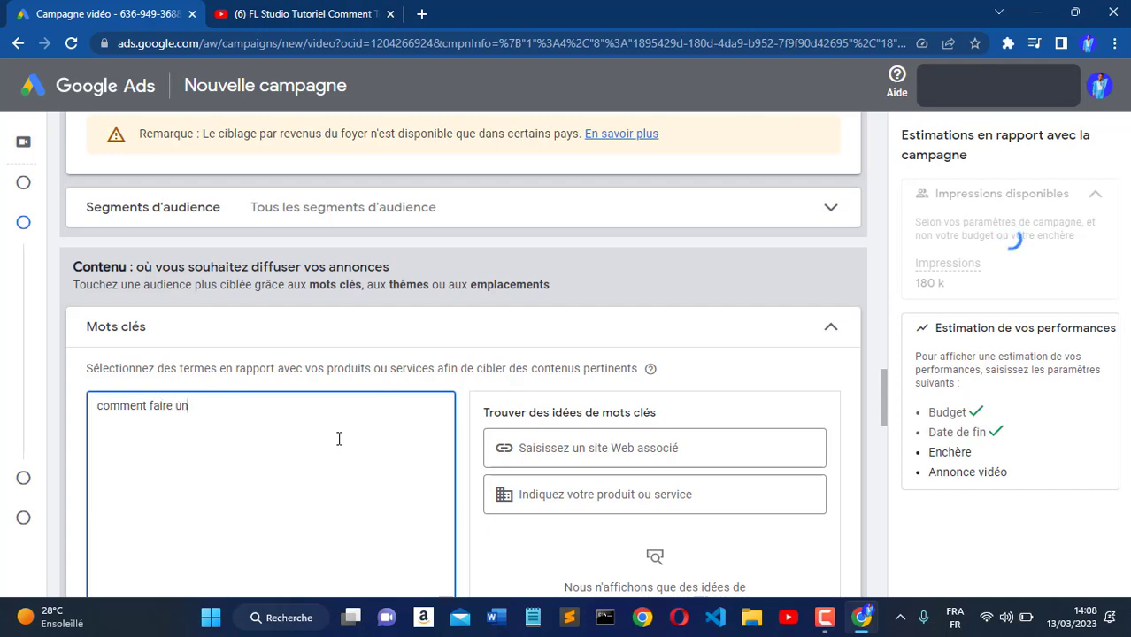
{"action": "type", "text": "e campagne "}
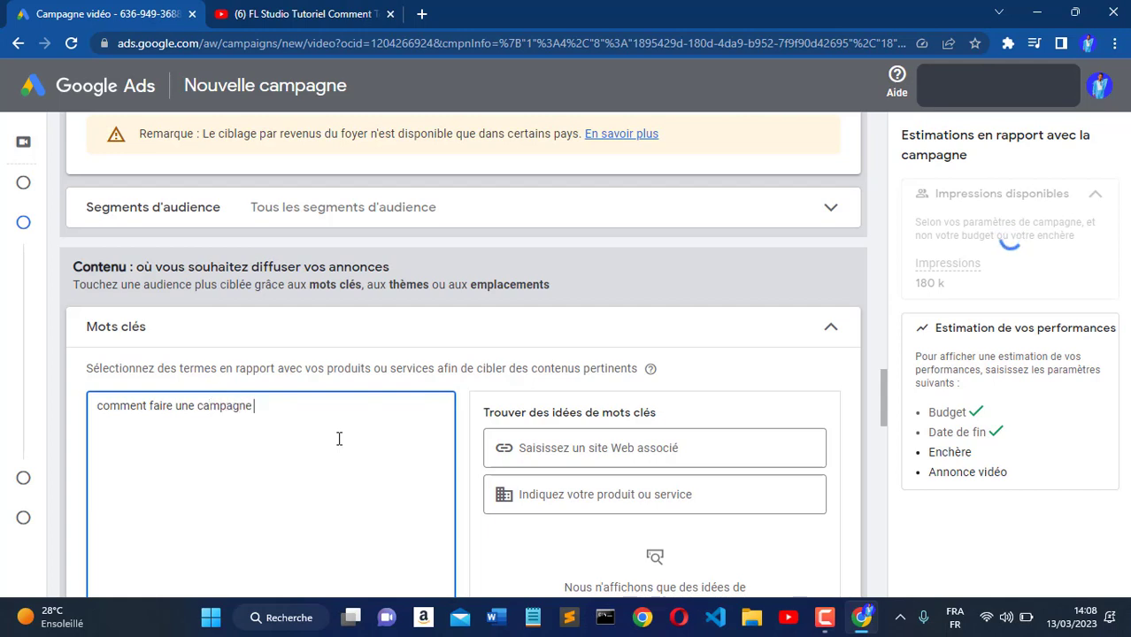
{"action": "type", "text": "Goog"}
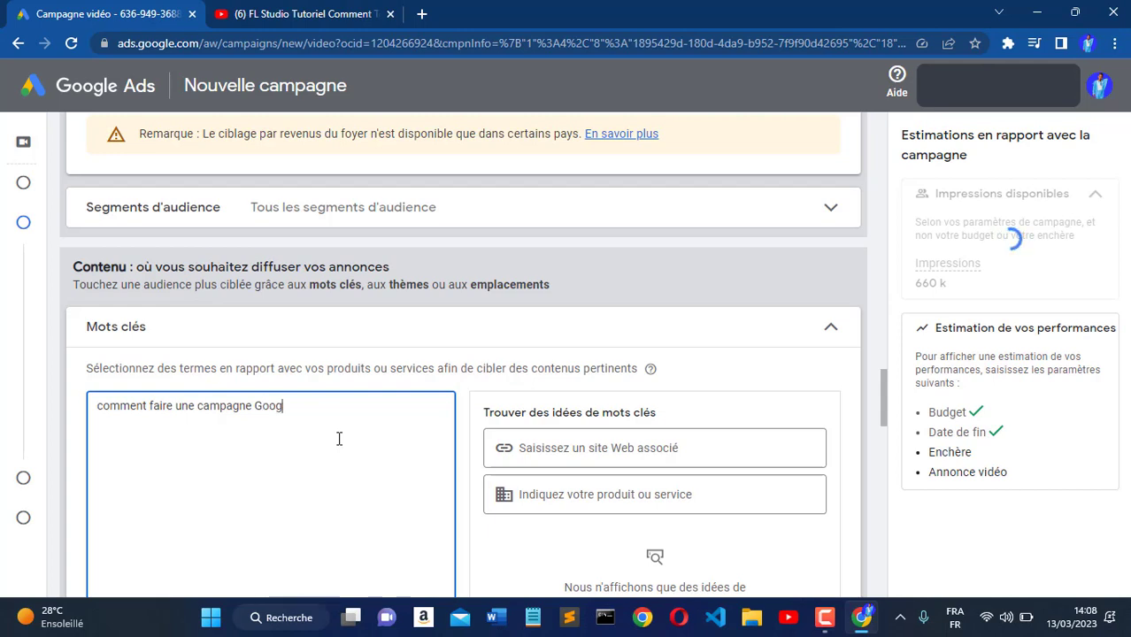
{"action": "type", "text": "le ads,"}
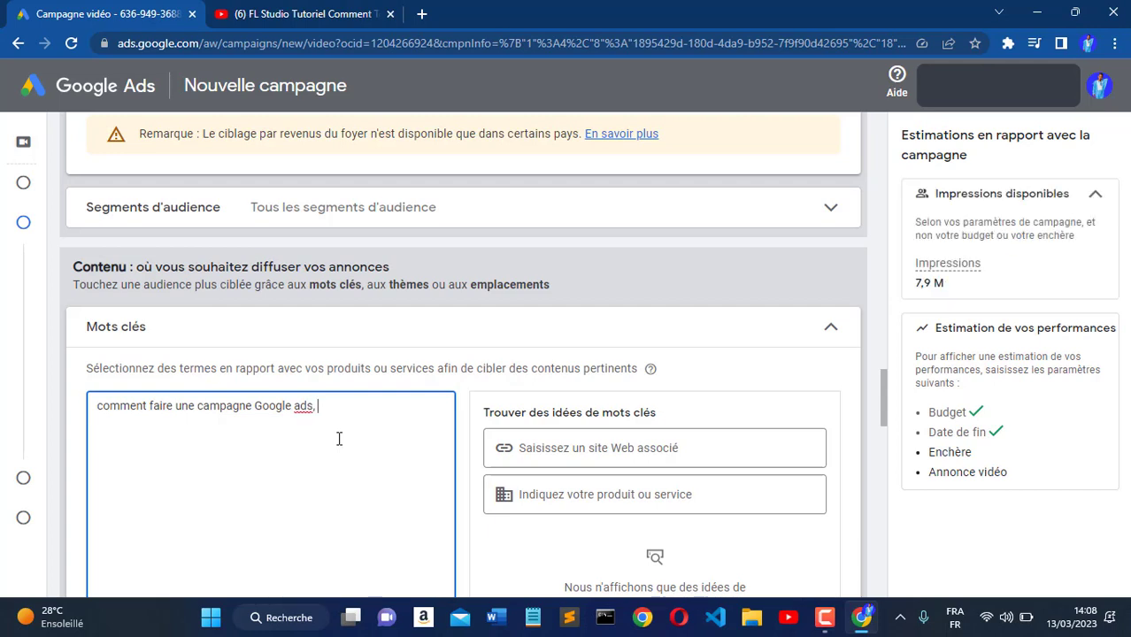
- Clear the entered phrase from the ad group's keyword list
{"action": "key", "text": "BackSpace"}
{"action": "key", "text": "BackSpace"}
{"action": "key", "text": "BackSpace"}
{"action": "key", "text": "BackSpace"}
{"action": "key", "text": "BackSpace"}
{"action": "key", "text": "BackSpace"}
{"action": "key", "text": "BackSpace"}
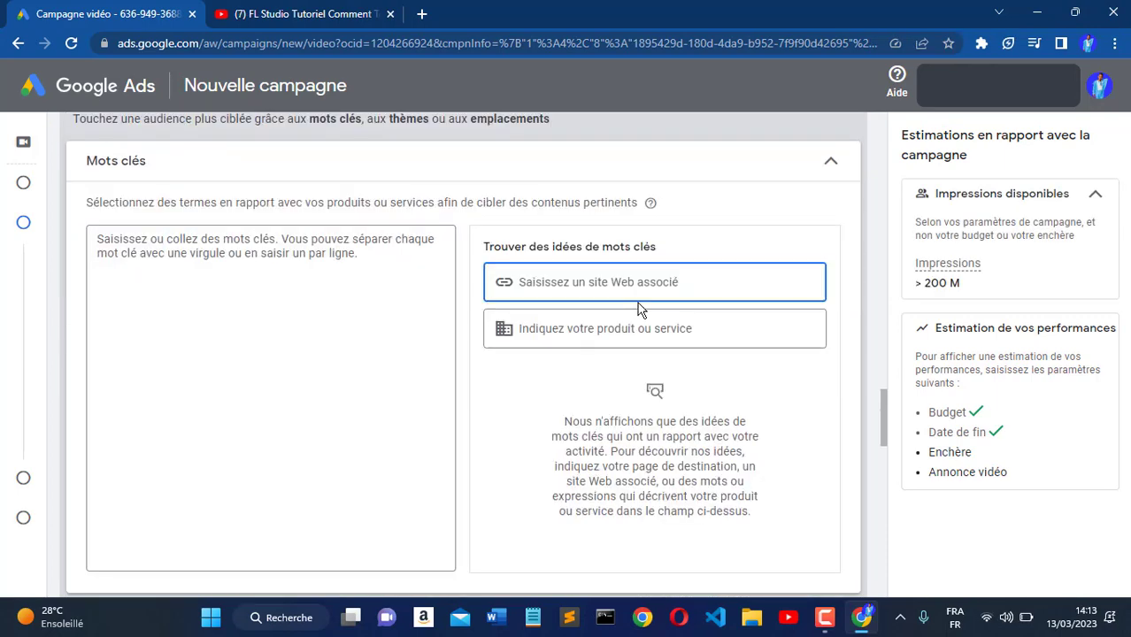
- Look through the available content themes and add Informatique et électronique to the ad group's targeting
{"action": "scroll", "coordinate": [640, 309], "scroll_direction": "down", "scroll_amount": 3}
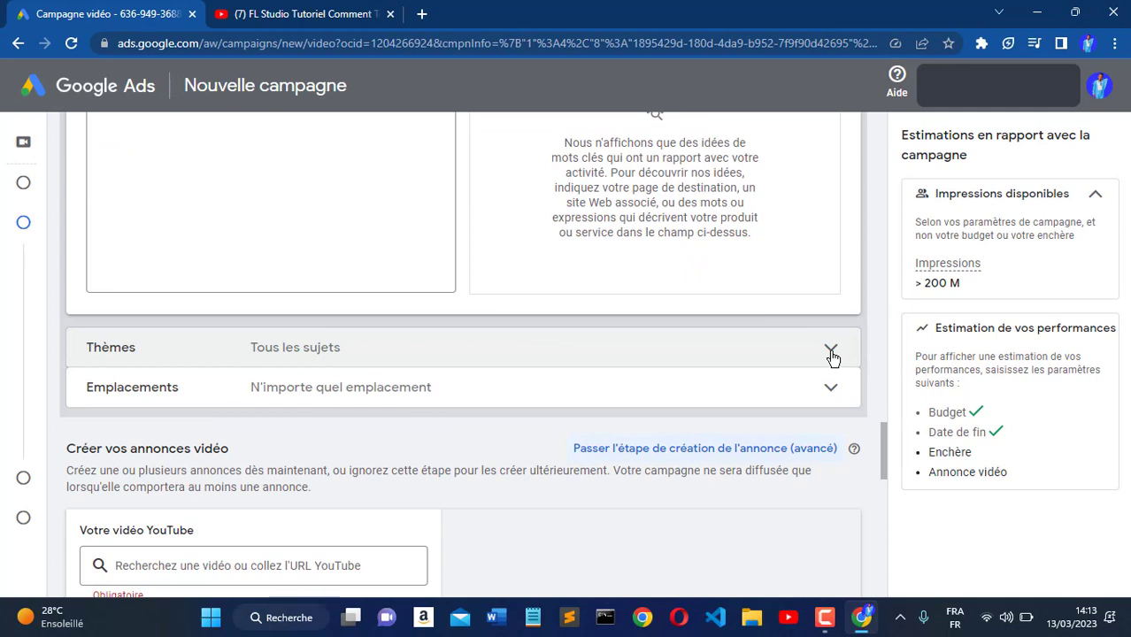
{"action": "left_click", "coordinate": [832, 354]}
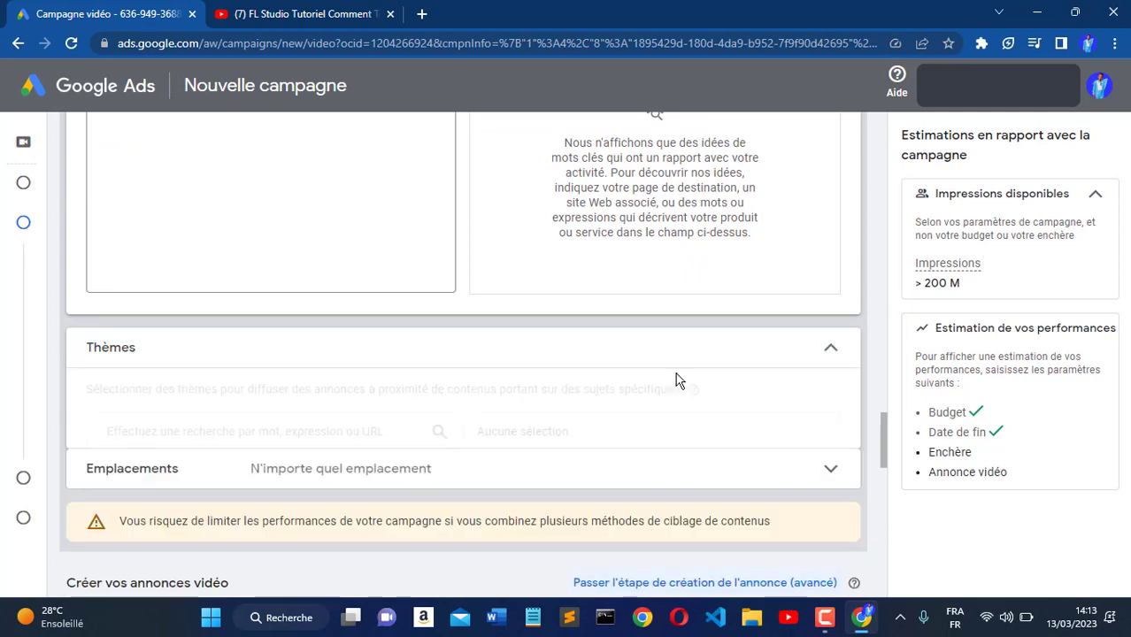
{"action": "scroll", "coordinate": [486, 458], "scroll_direction": "down", "scroll_amount": 3}
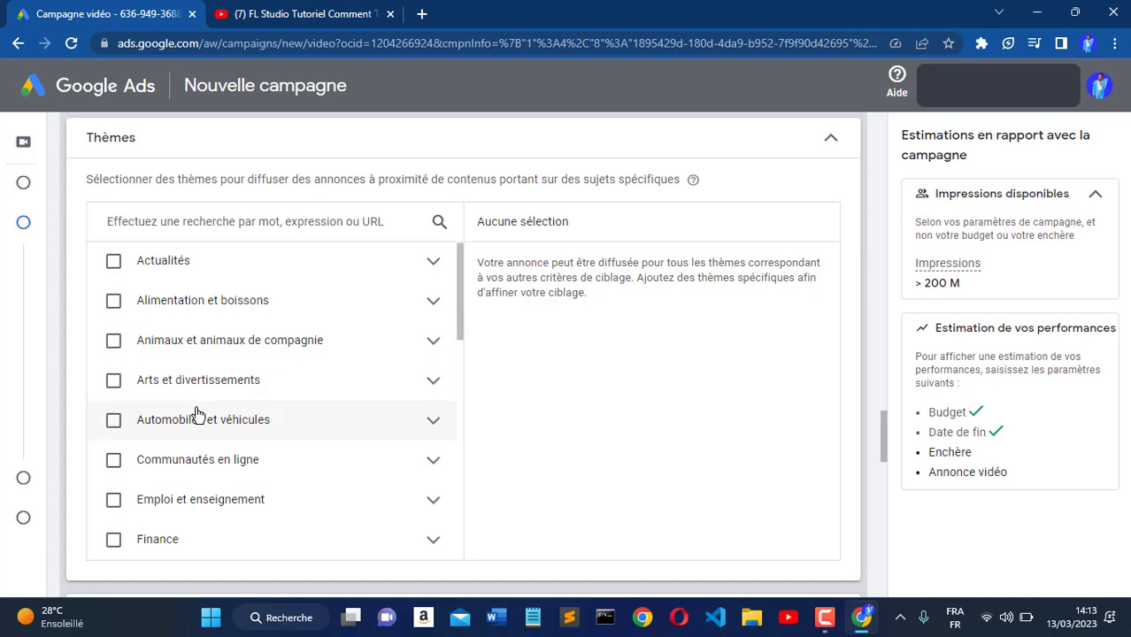
{"action": "scroll", "coordinate": [196, 413], "scroll_direction": "down", "scroll_amount": 2}
{"action": "scroll", "coordinate": [197, 414], "scroll_direction": "down", "scroll_amount": 2}
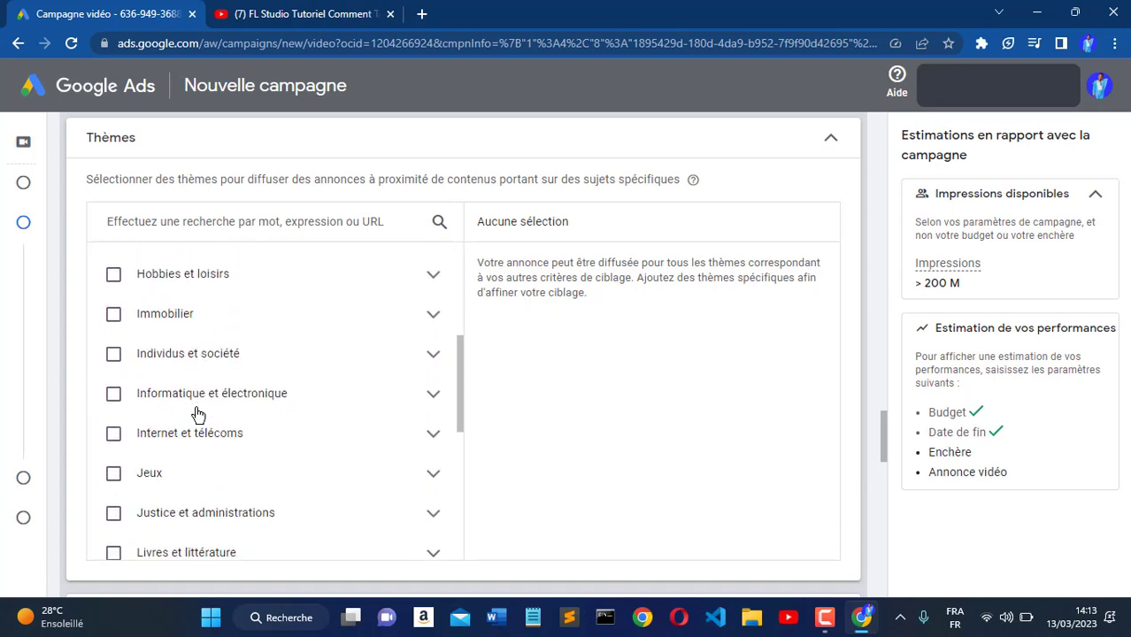
{"action": "scroll", "coordinate": [206, 396], "scroll_direction": "down", "scroll_amount": 5}
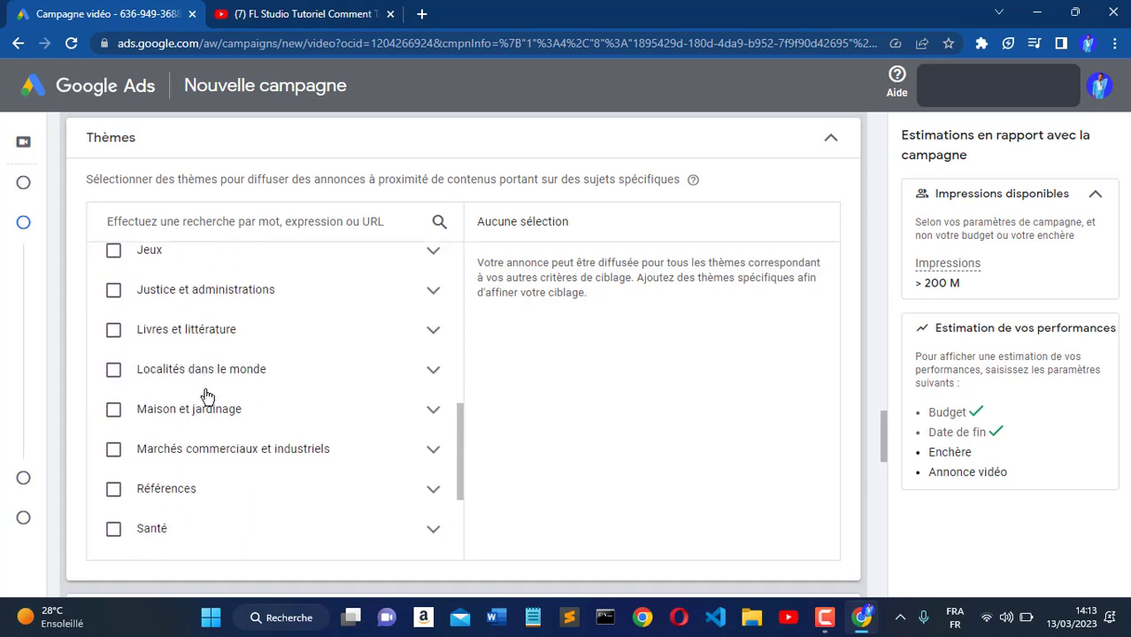
{"action": "scroll", "coordinate": [206, 395], "scroll_direction": "down", "scroll_amount": 1}
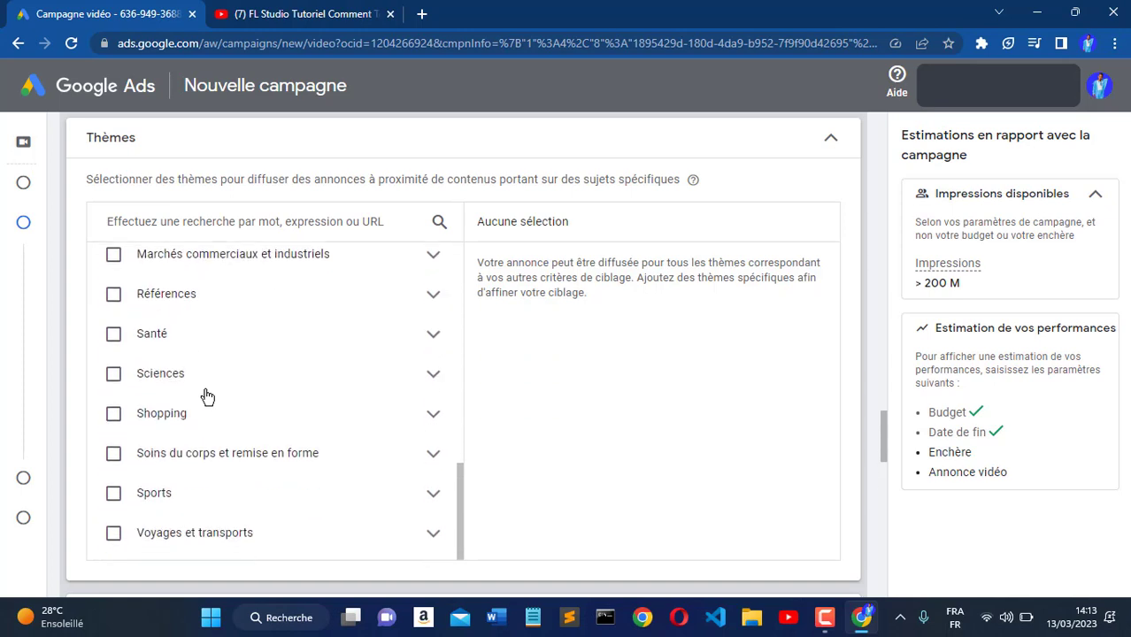
{"action": "scroll", "coordinate": [207, 396], "scroll_direction": "up", "scroll_amount": 3}
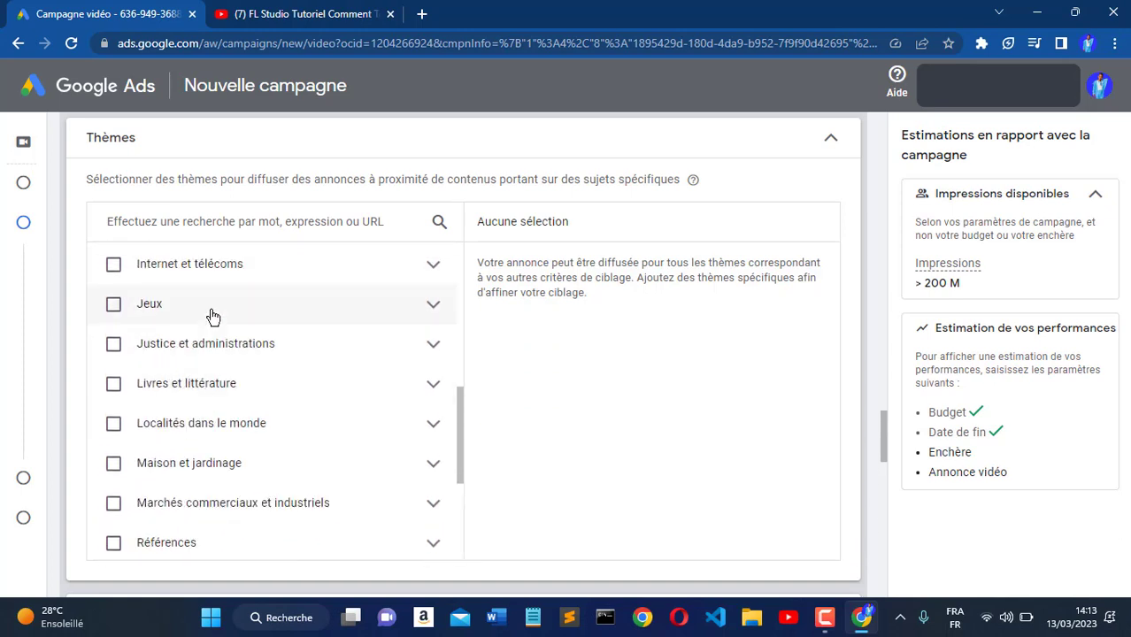
{"action": "scroll", "coordinate": [212, 316], "scroll_direction": "up", "scroll_amount": 2}
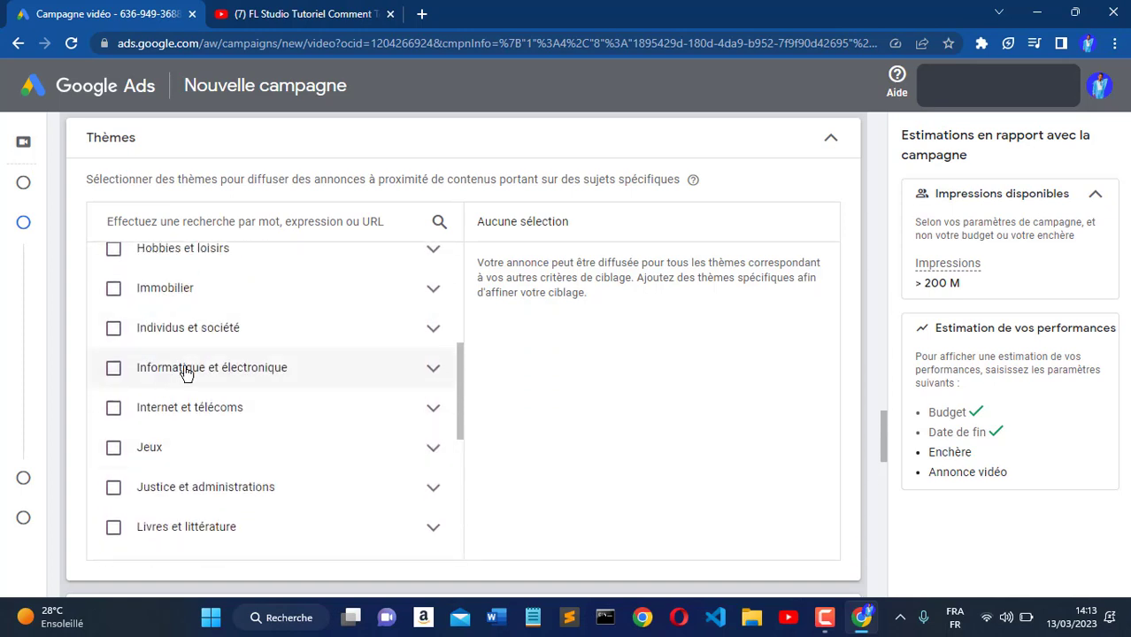
{"action": "left_click", "coordinate": [186, 374]}
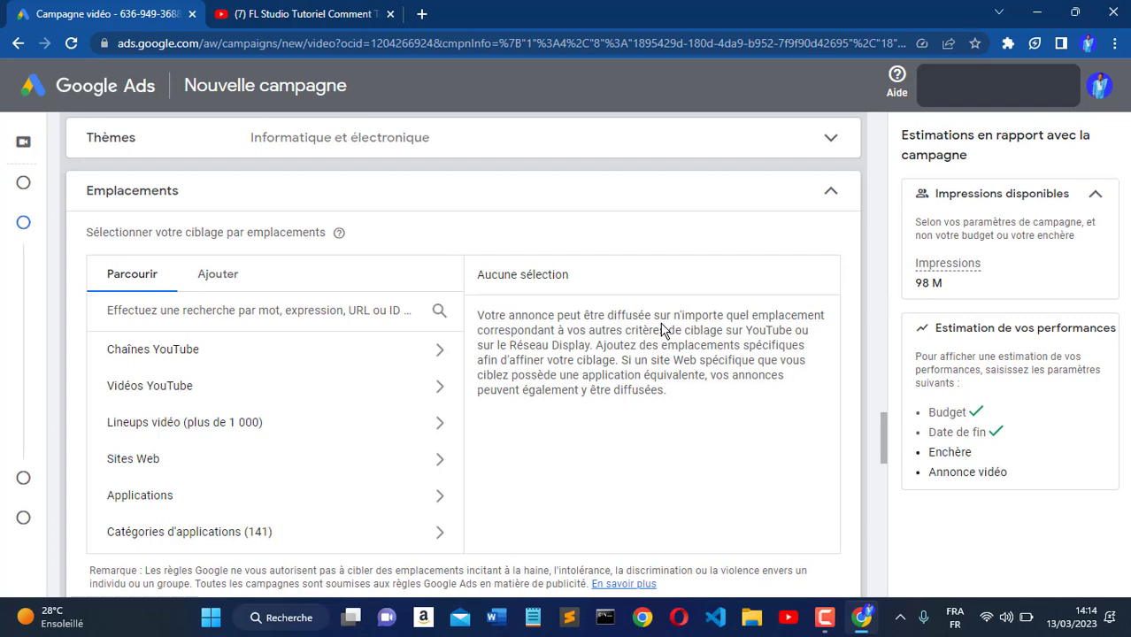
- Look at the manual placement entry and search the website placements for "informatique"
{"action": "scroll", "coordinate": [660, 320], "scroll_direction": "down", "scroll_amount": 2}
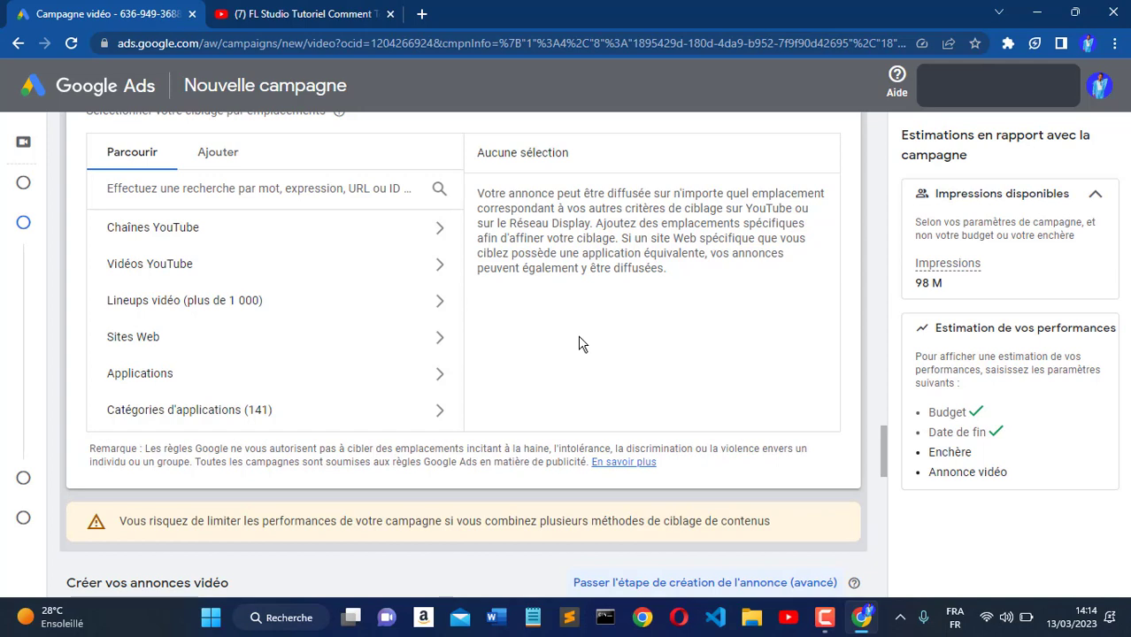
{"action": "left_click", "coordinate": [209, 158]}
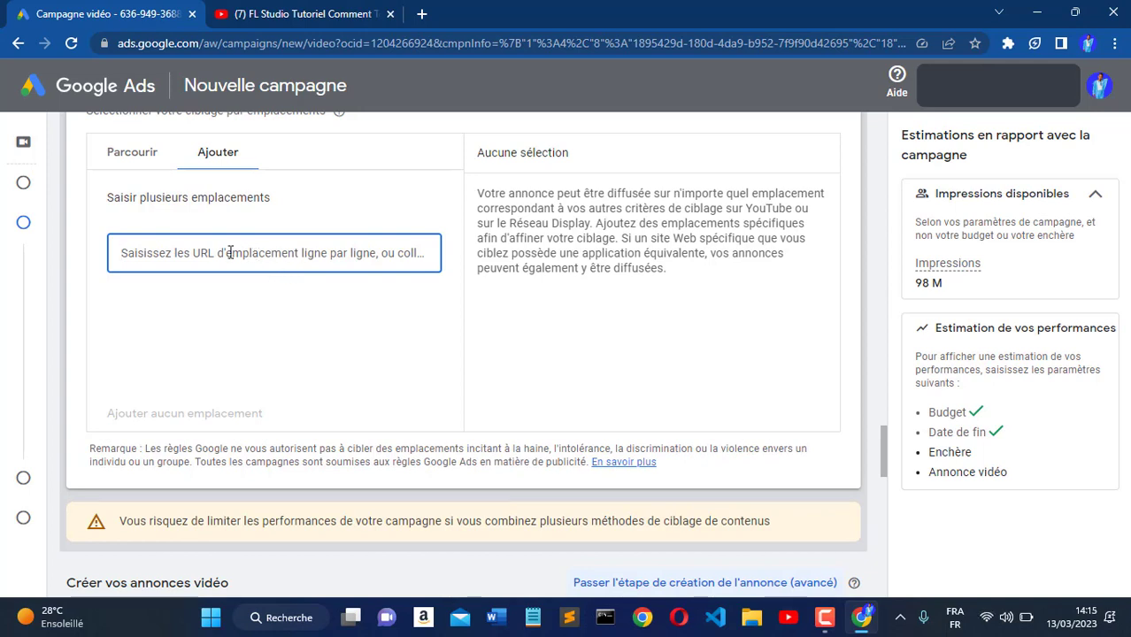
{"action": "left_click", "coordinate": [137, 155]}
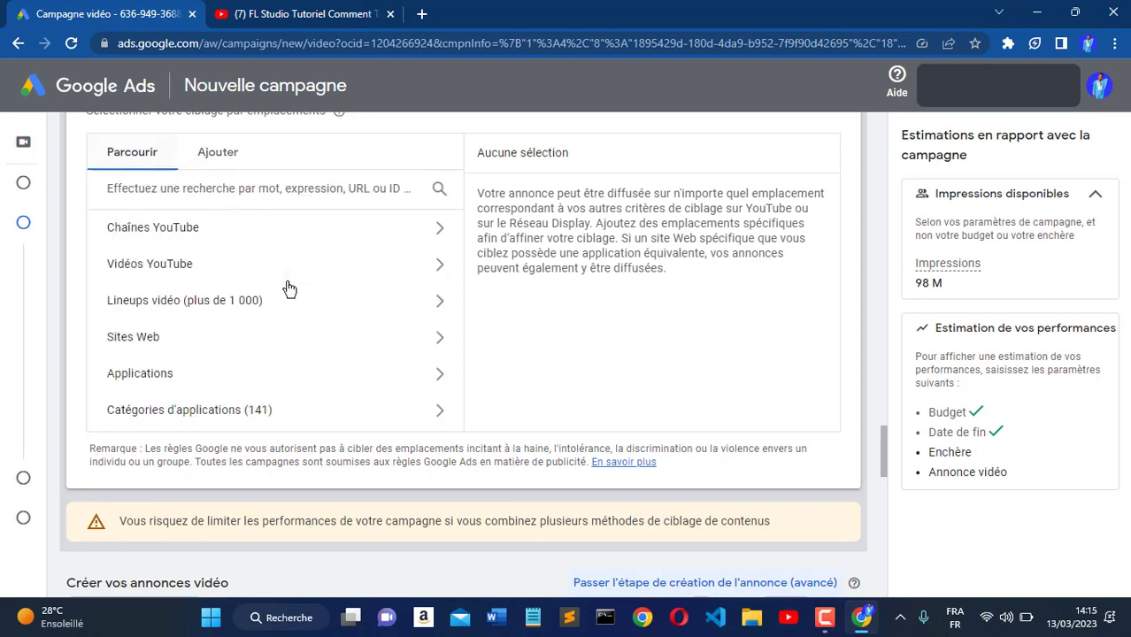
{"action": "left_click", "coordinate": [393, 345]}
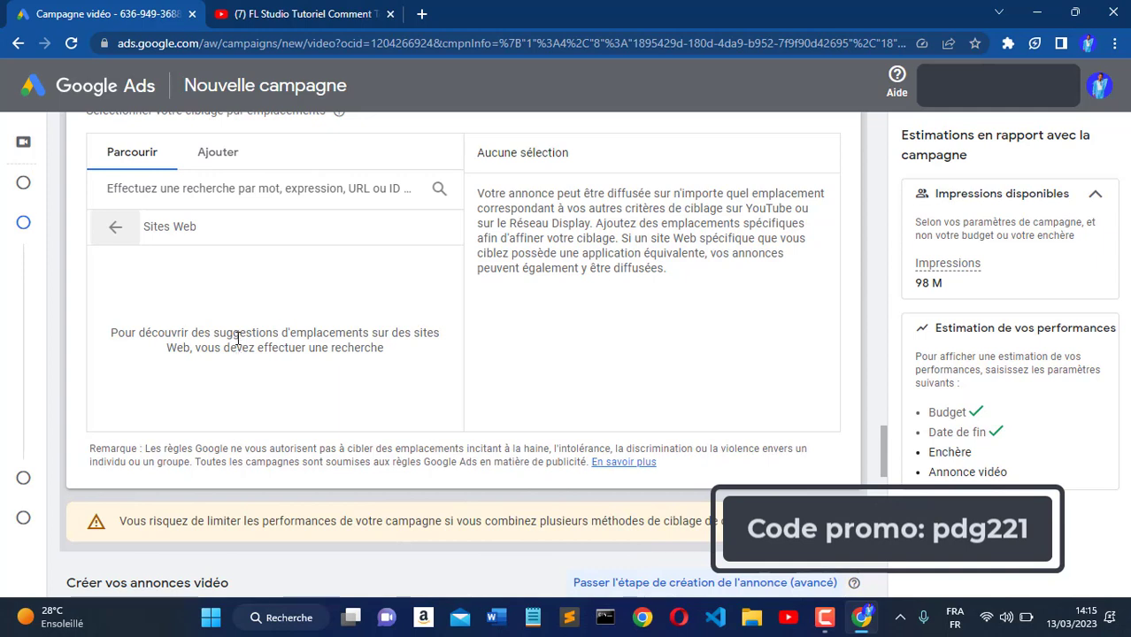
{"action": "left_click", "coordinate": [254, 188]}
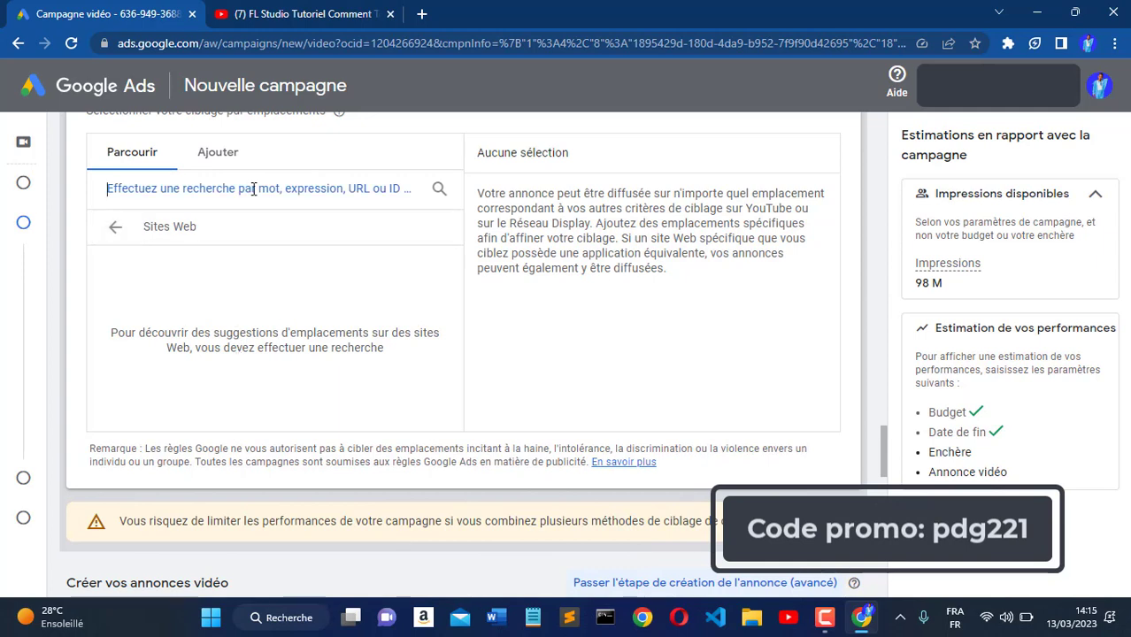
{"action": "type", "text": "inform"}
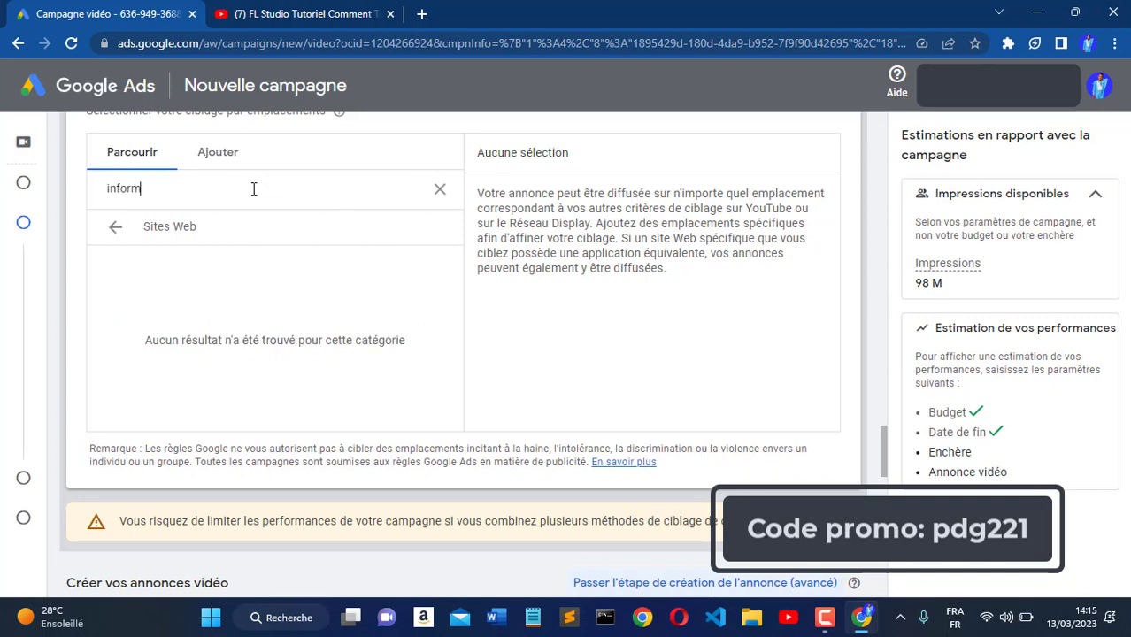
{"action": "type", "text": "atique"}
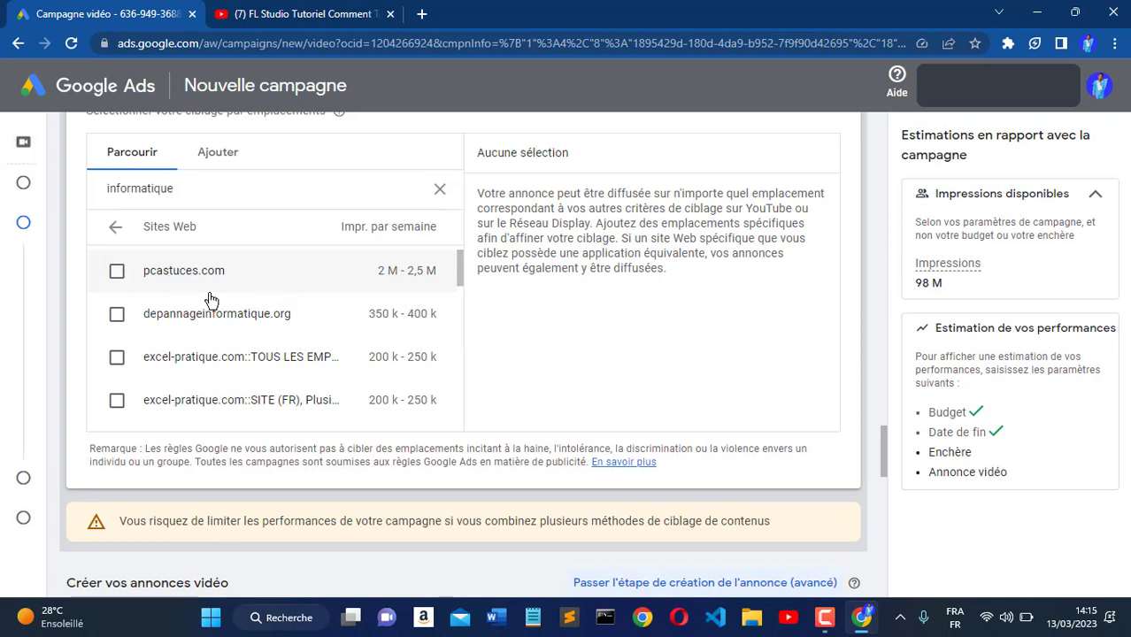
- Look through the website suggestions and add pcastuces.com and depannageinformatique.org to the ad group's placements
{"action": "scroll", "coordinate": [268, 341], "scroll_direction": "down", "scroll_amount": 2}
{"action": "scroll", "coordinate": [268, 342], "scroll_direction": "down", "scroll_amount": 6}
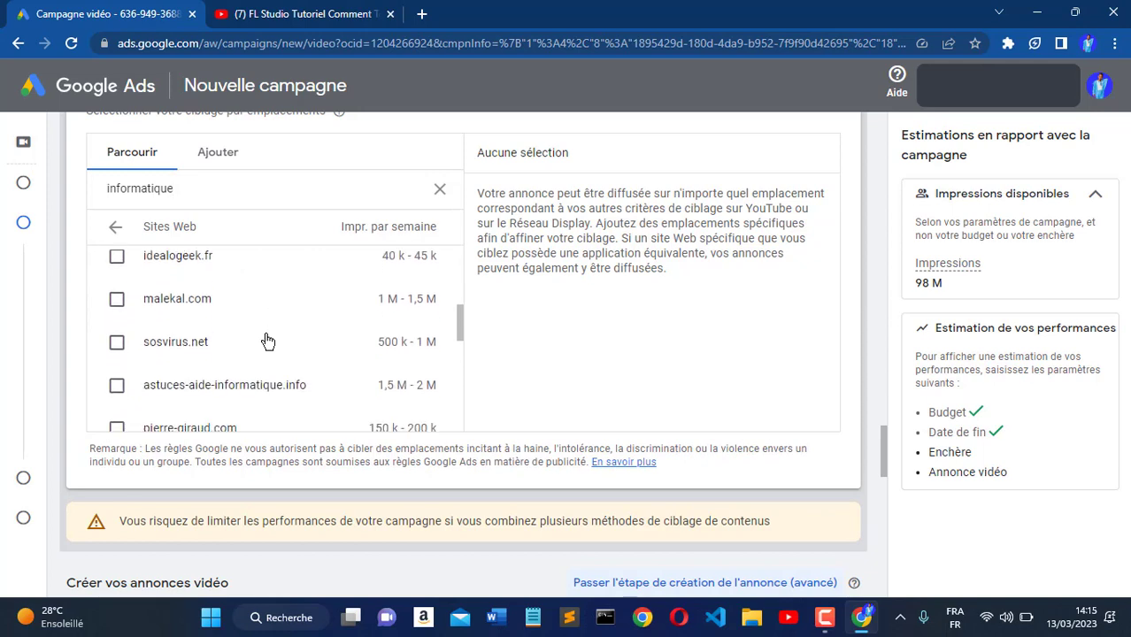
{"action": "scroll", "coordinate": [268, 342], "scroll_direction": "down", "scroll_amount": 3}
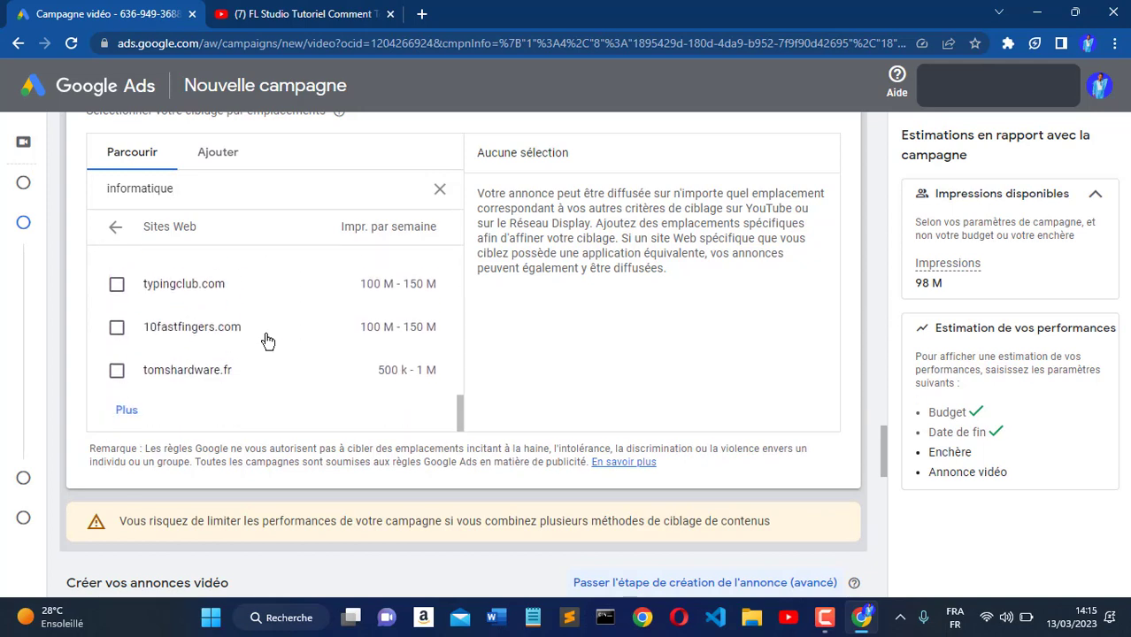
{"action": "scroll", "coordinate": [266, 337], "scroll_direction": "up", "scroll_amount": 10}
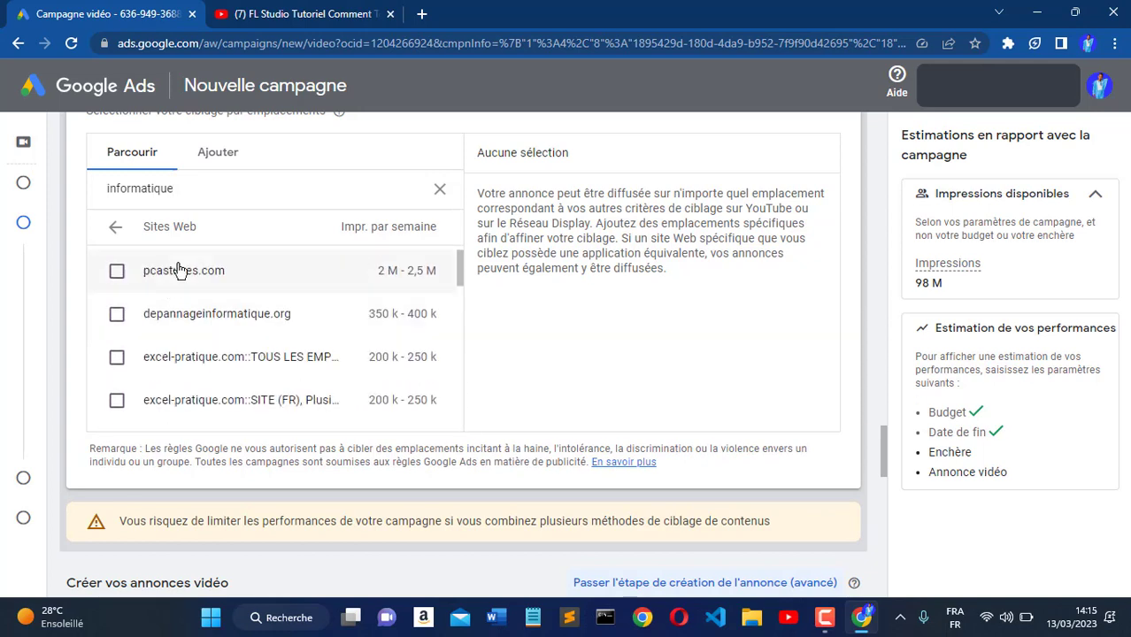
{"action": "left_click", "coordinate": [252, 289]}
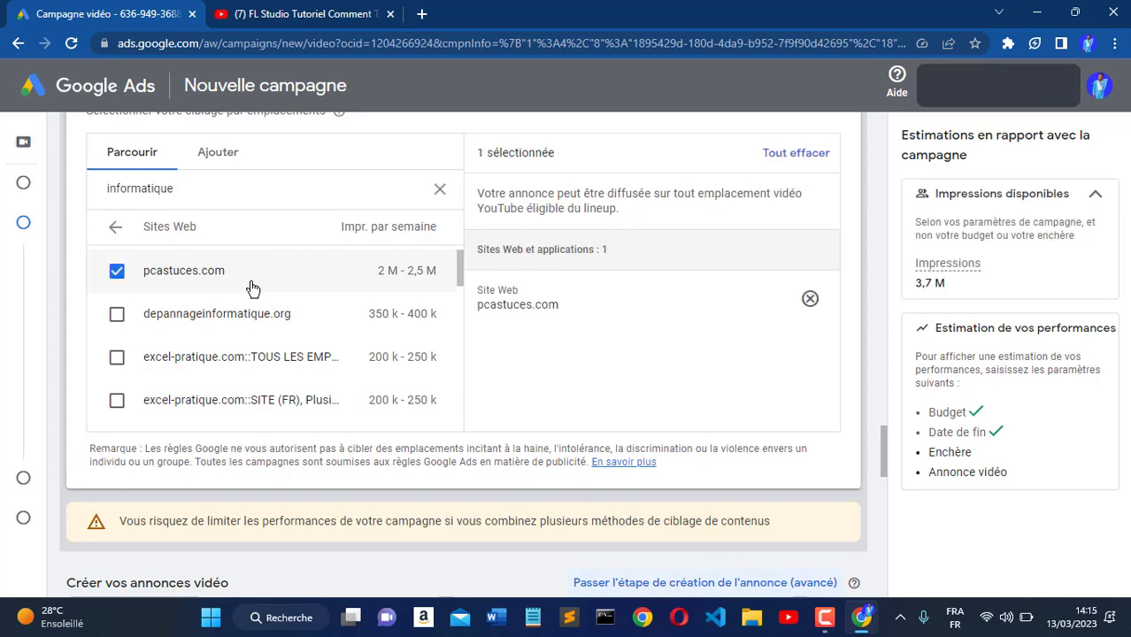
{"action": "left_click", "coordinate": [248, 317]}
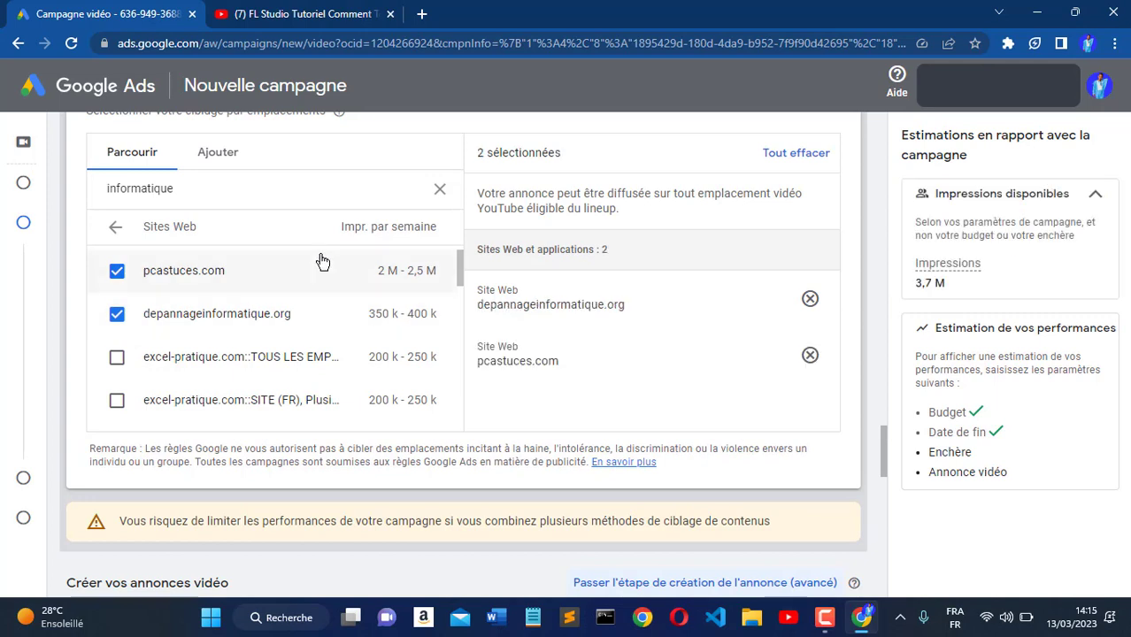
- Search the YouTube channel placements for "informatique" and look through the suggested channels
{"action": "left_click", "coordinate": [439, 194]}
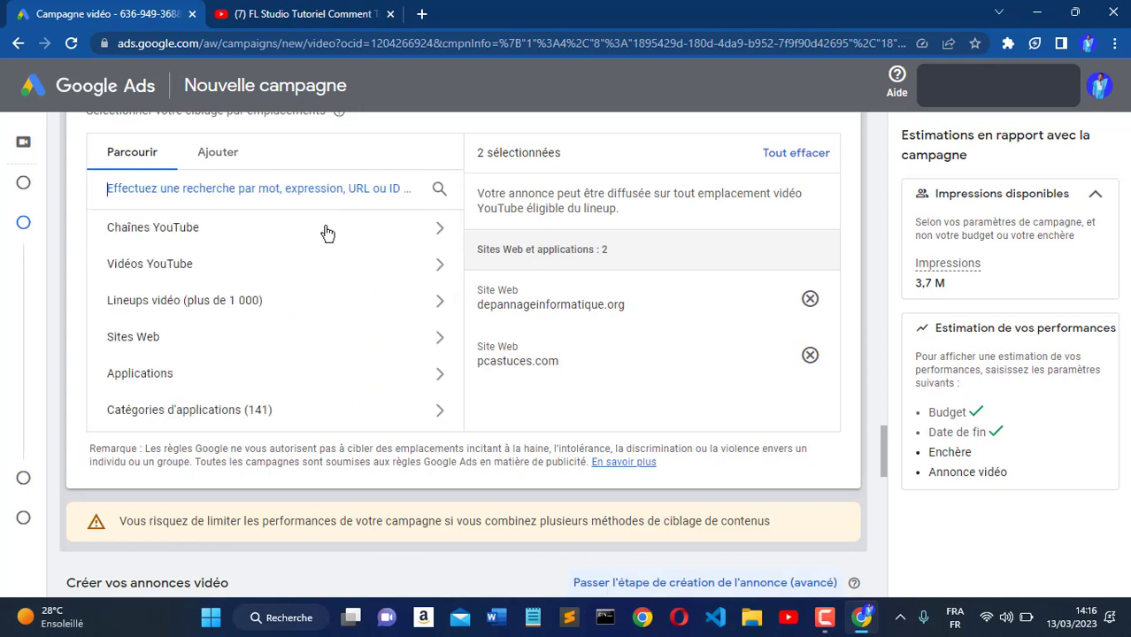
{"action": "left_click", "coordinate": [354, 223]}
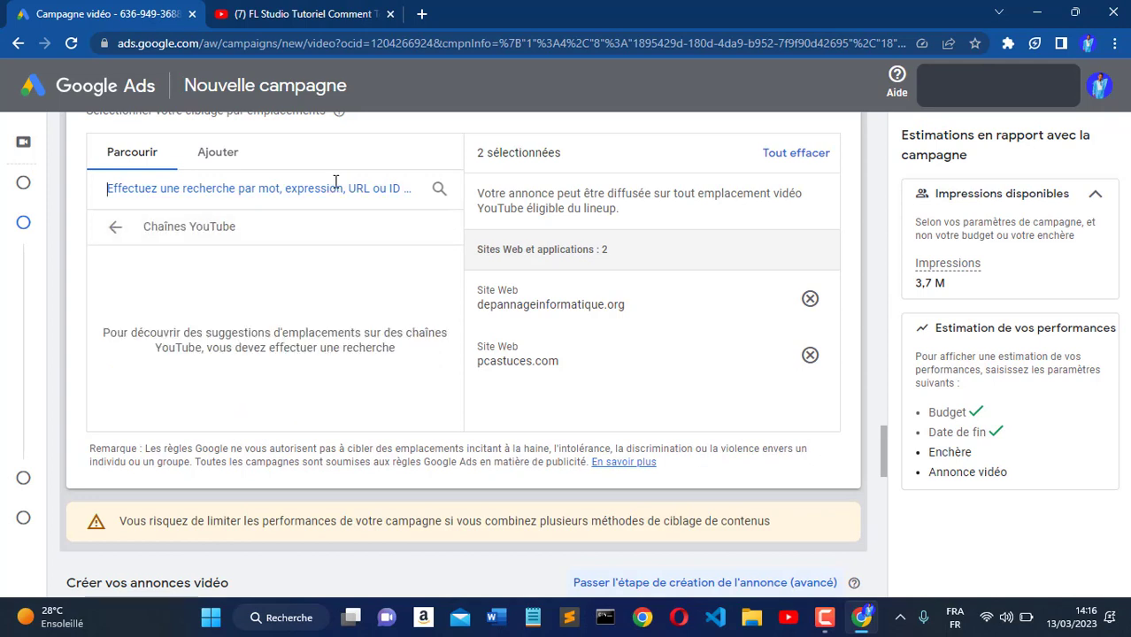
{"action": "type", "text": "informa"}
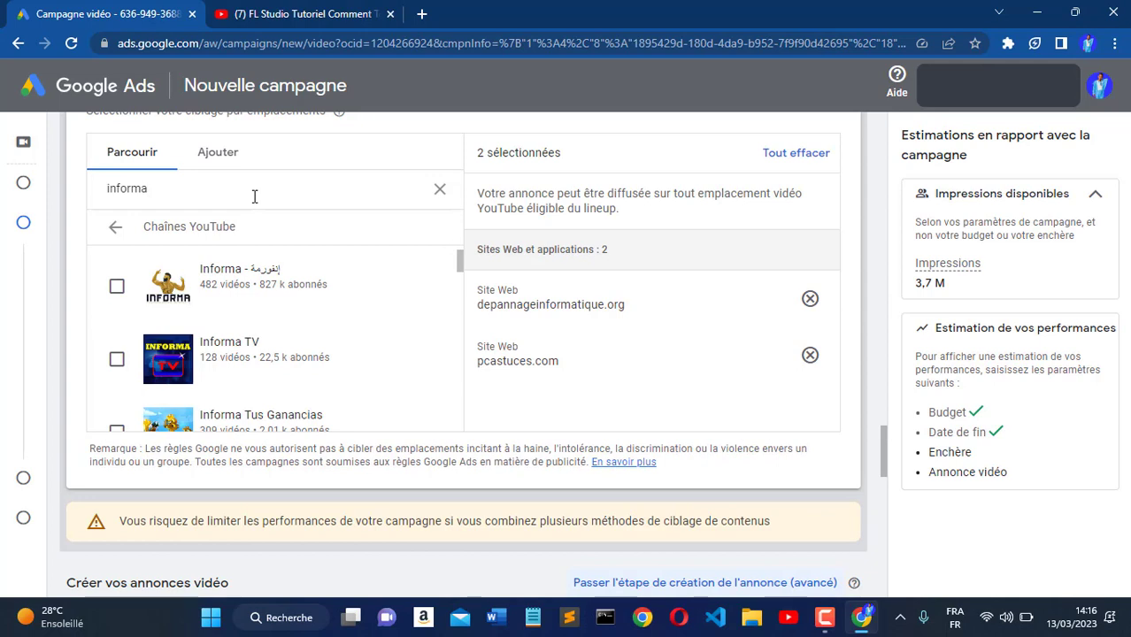
{"action": "type", "text": "ue"}
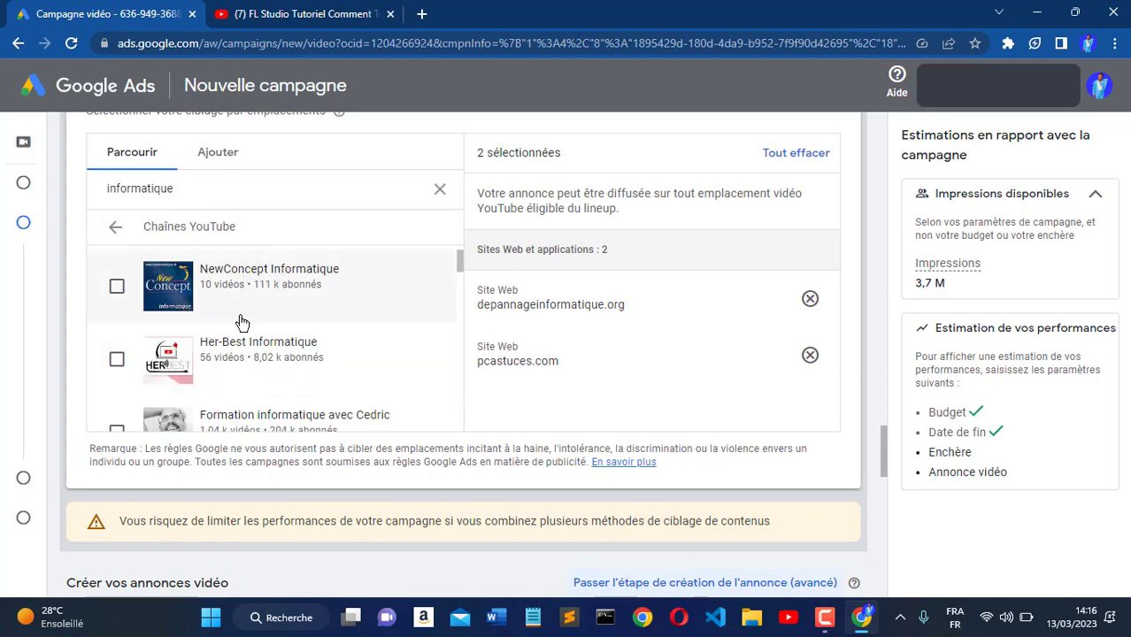
{"action": "scroll", "coordinate": [309, 378], "scroll_direction": "down", "scroll_amount": 4}
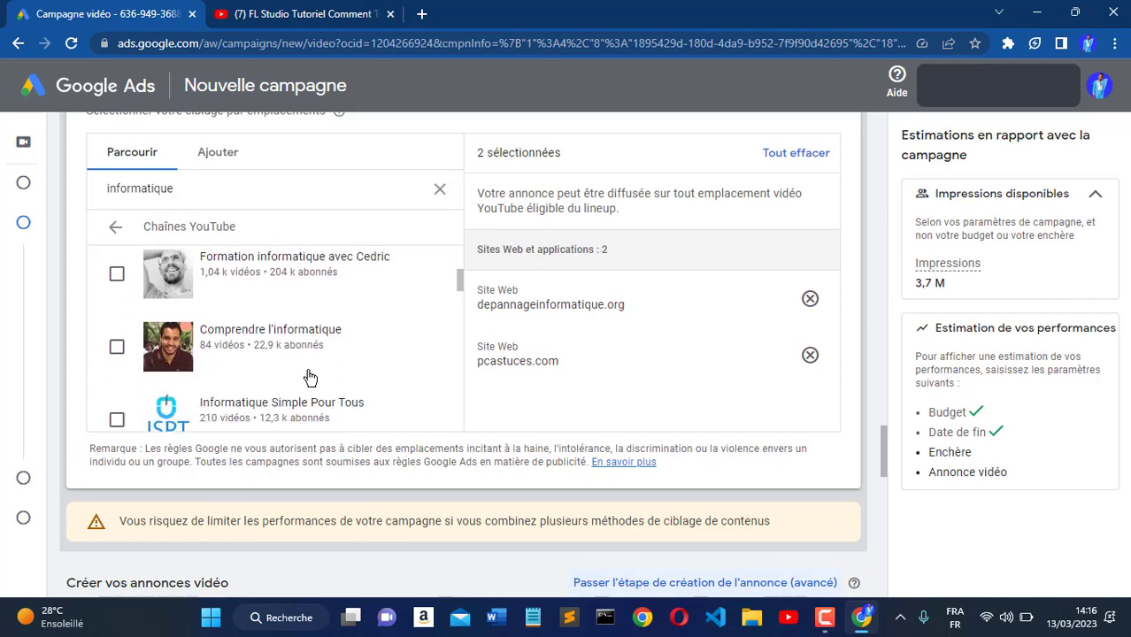
{"action": "scroll", "coordinate": [308, 378], "scroll_direction": "down", "scroll_amount": 8}
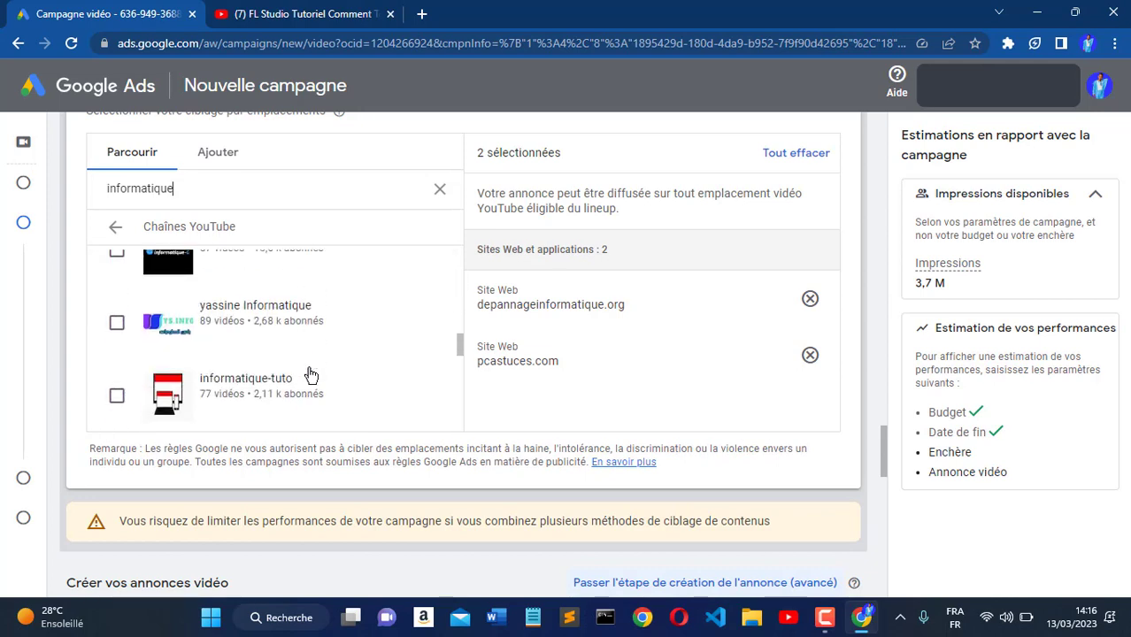
- Clear the channel search and remove pcastuces.com and depannageinformatique.org from the selected placements
{"action": "left_click", "coordinate": [440, 189]}
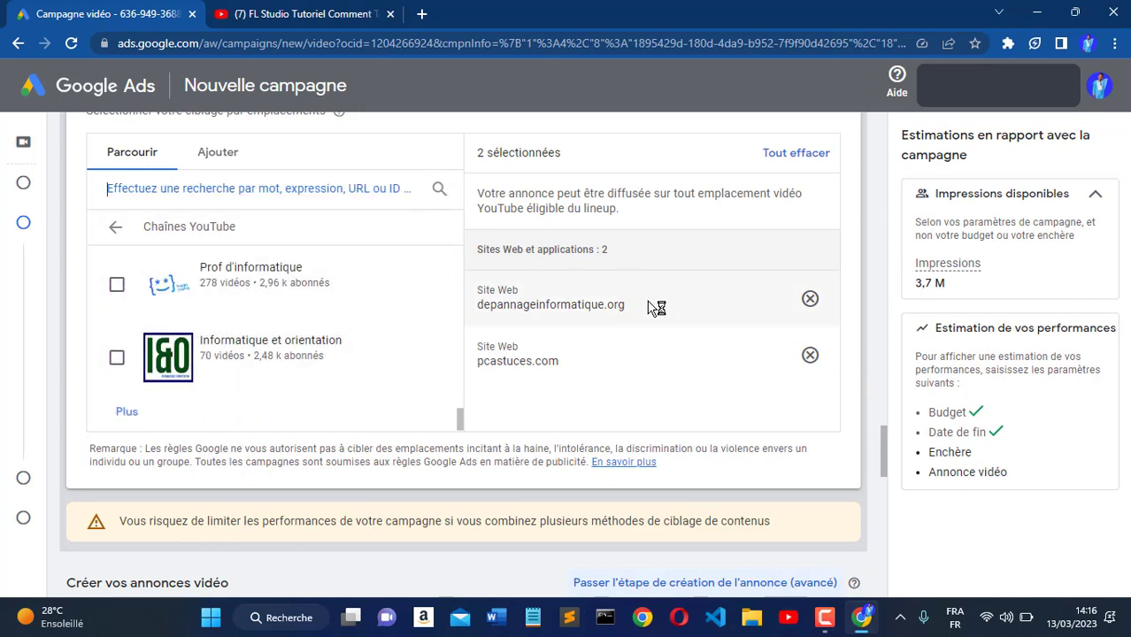
{"action": "left_click", "coordinate": [811, 354]}
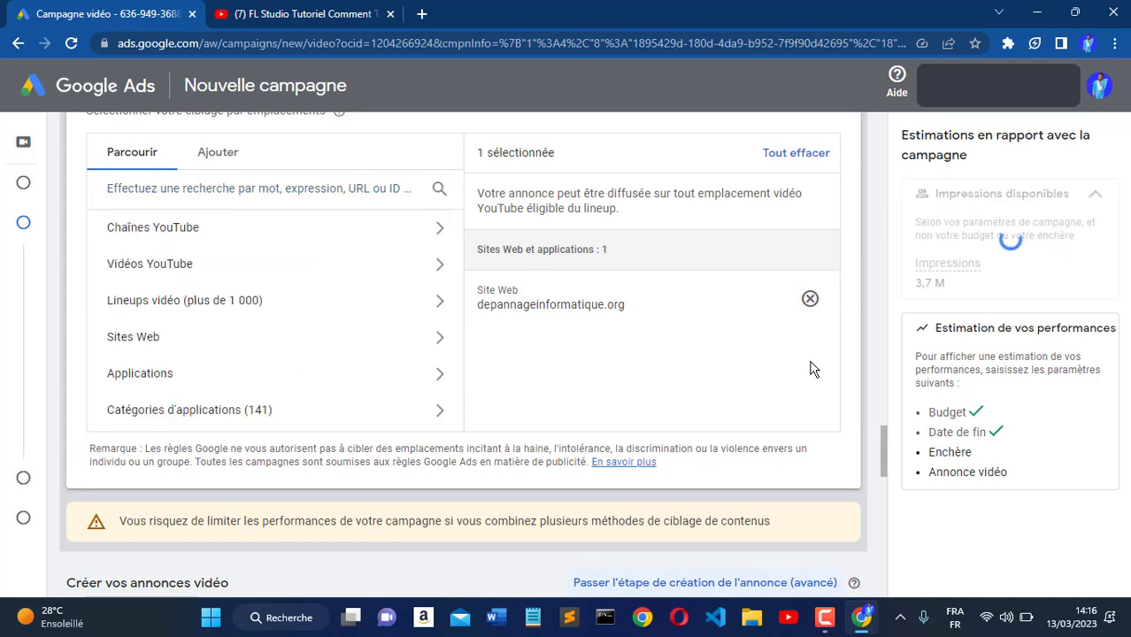
{"action": "left_click", "coordinate": [809, 300]}
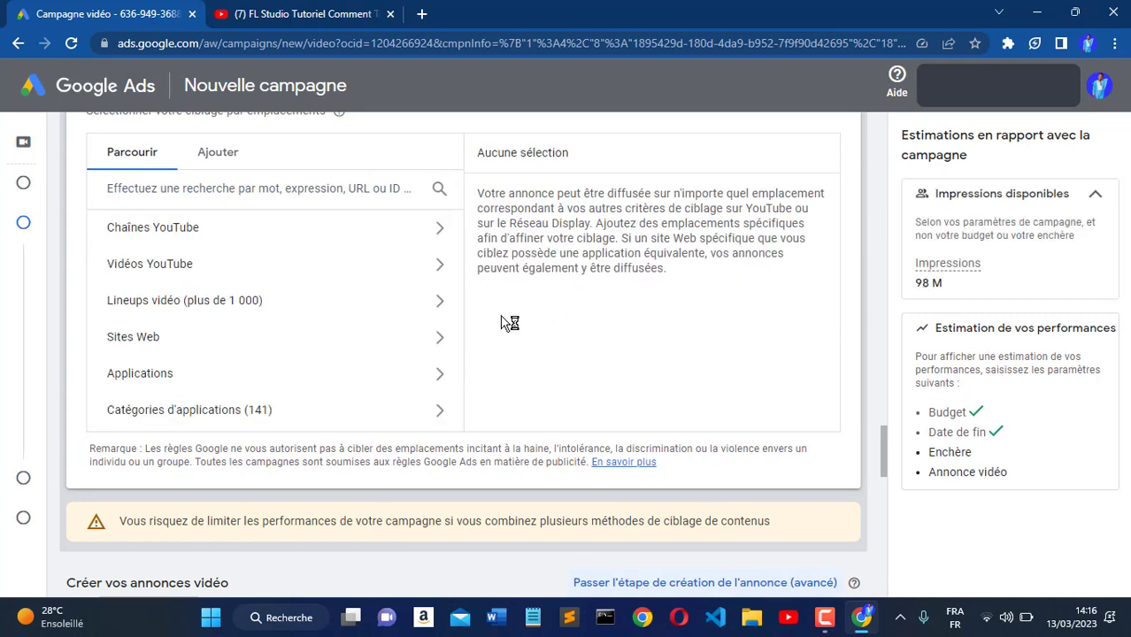
- Copy the URL of the open FL Studio tutorial video from YouTube and use it as the video of the new Google Ads ad
{"action": "scroll", "coordinate": [225, 390], "scroll_direction": "down", "scroll_amount": 3}
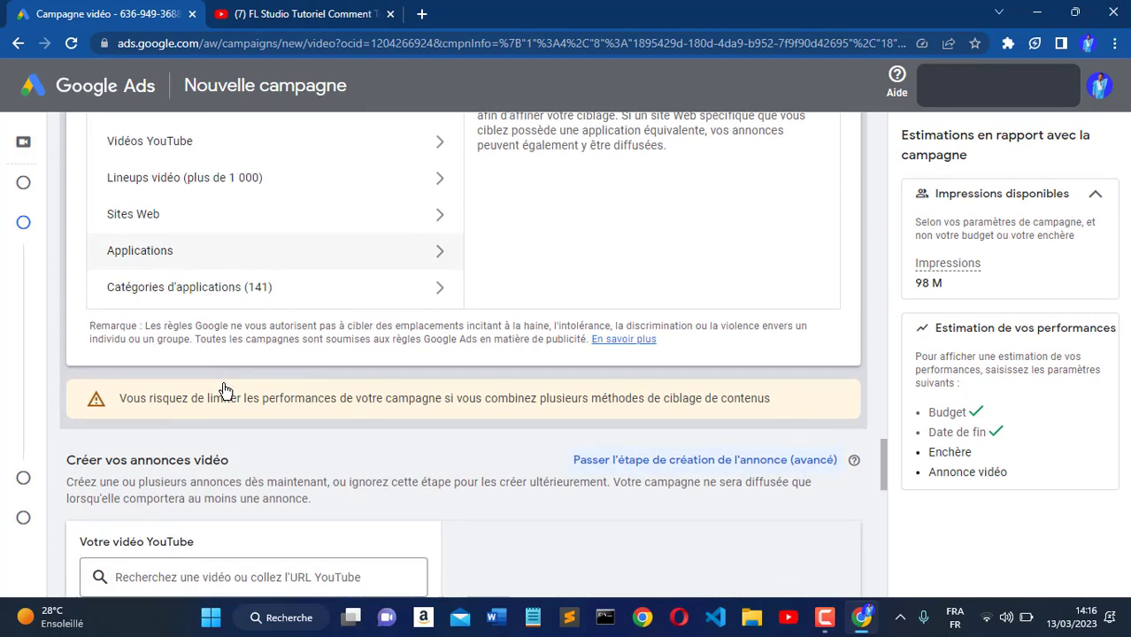
{"action": "scroll", "coordinate": [225, 390], "scroll_direction": "down", "scroll_amount": 4}
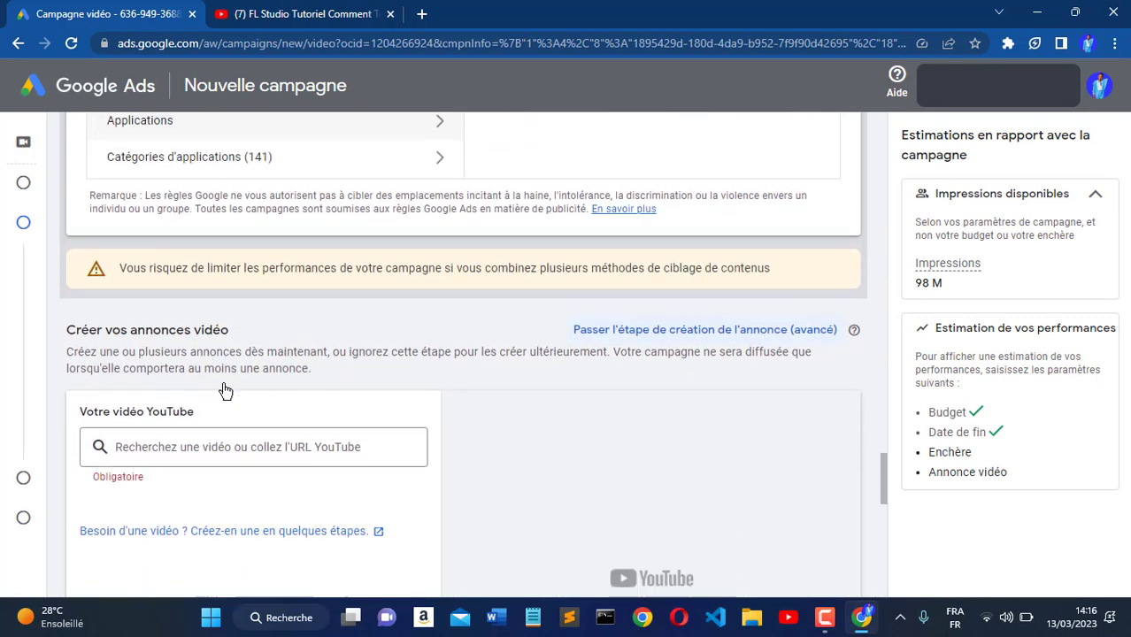
{"action": "left_click", "coordinate": [189, 360]}
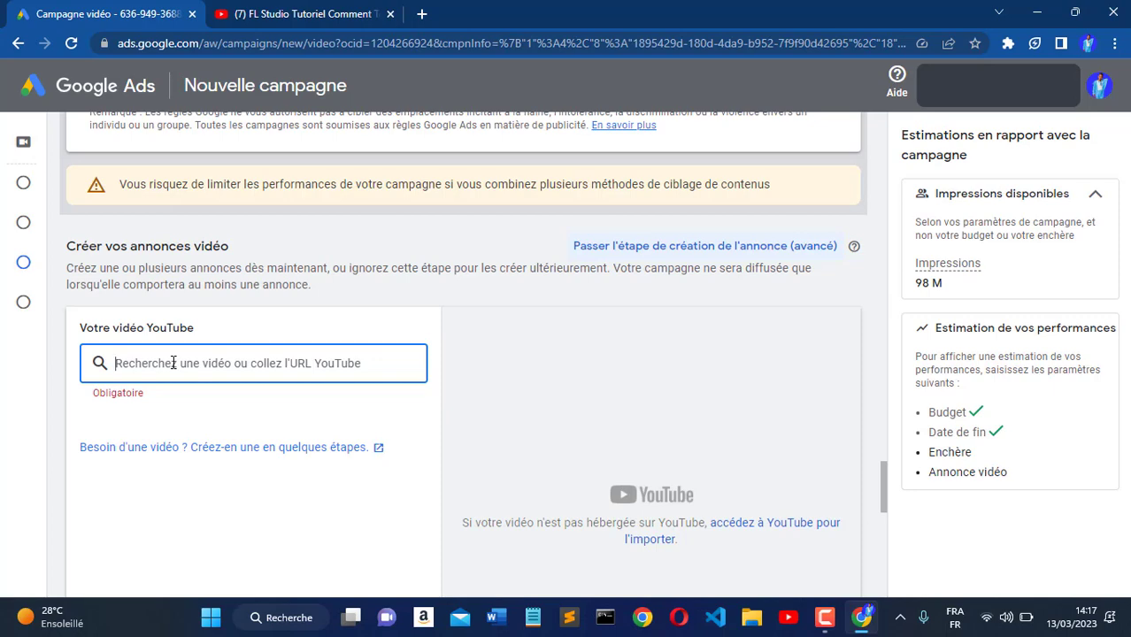
{"action": "left_click", "coordinate": [295, 11]}
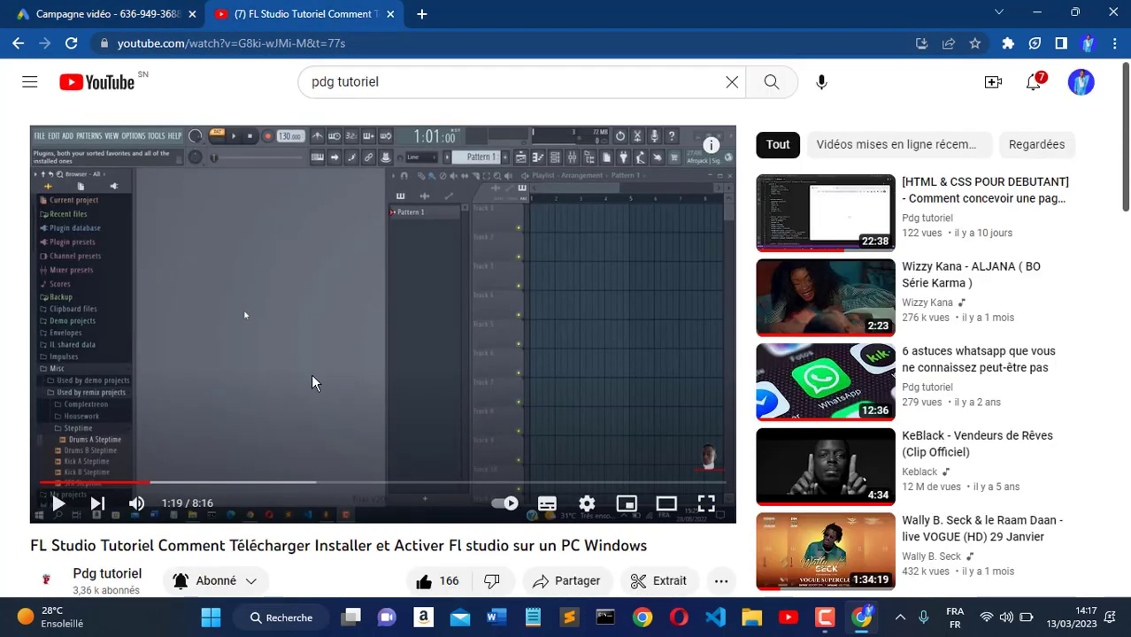
{"action": "scroll", "coordinate": [312, 383], "scroll_direction": "down", "scroll_amount": 2}
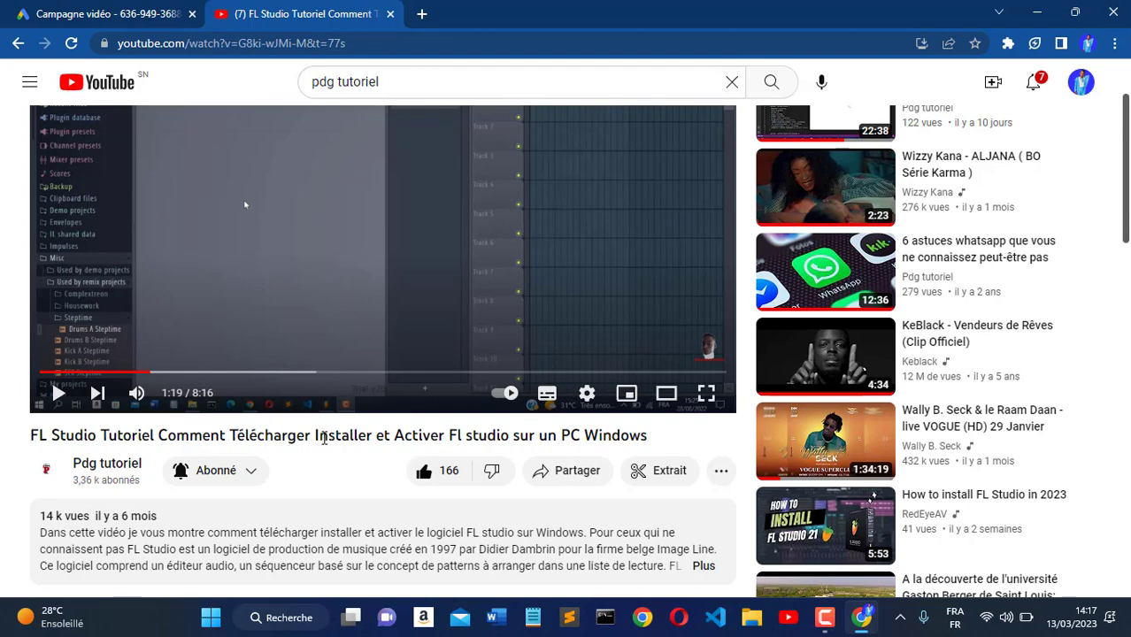
{"action": "scroll", "coordinate": [324, 437], "scroll_direction": "up", "scroll_amount": 1}
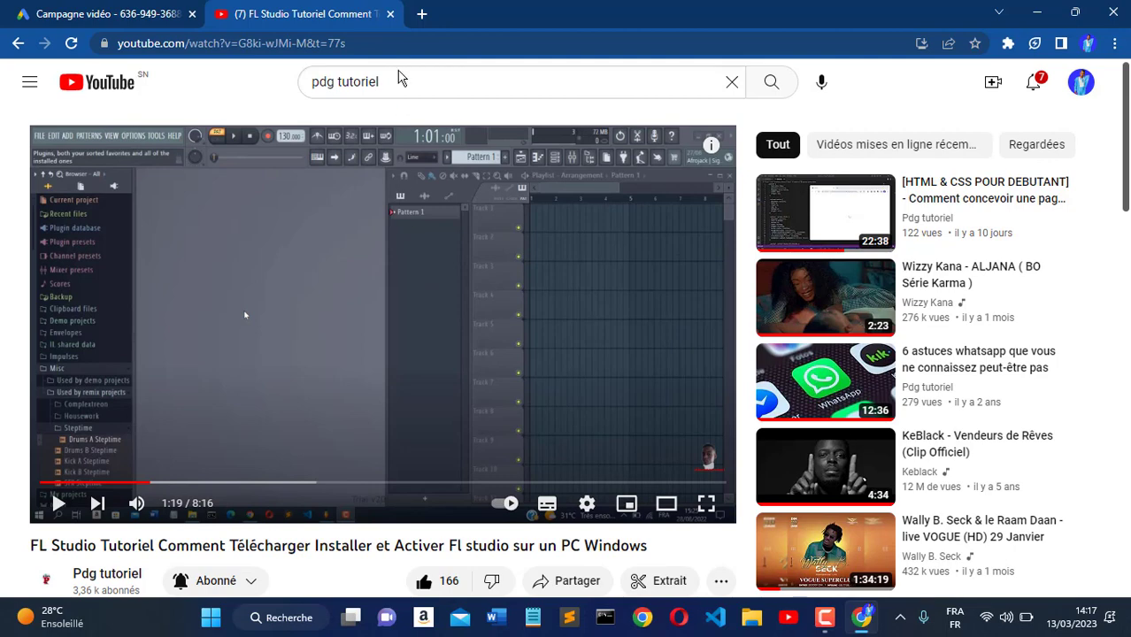
{"action": "left_click", "coordinate": [373, 39]}
{"action": "key", "text": "ctrl+c"}
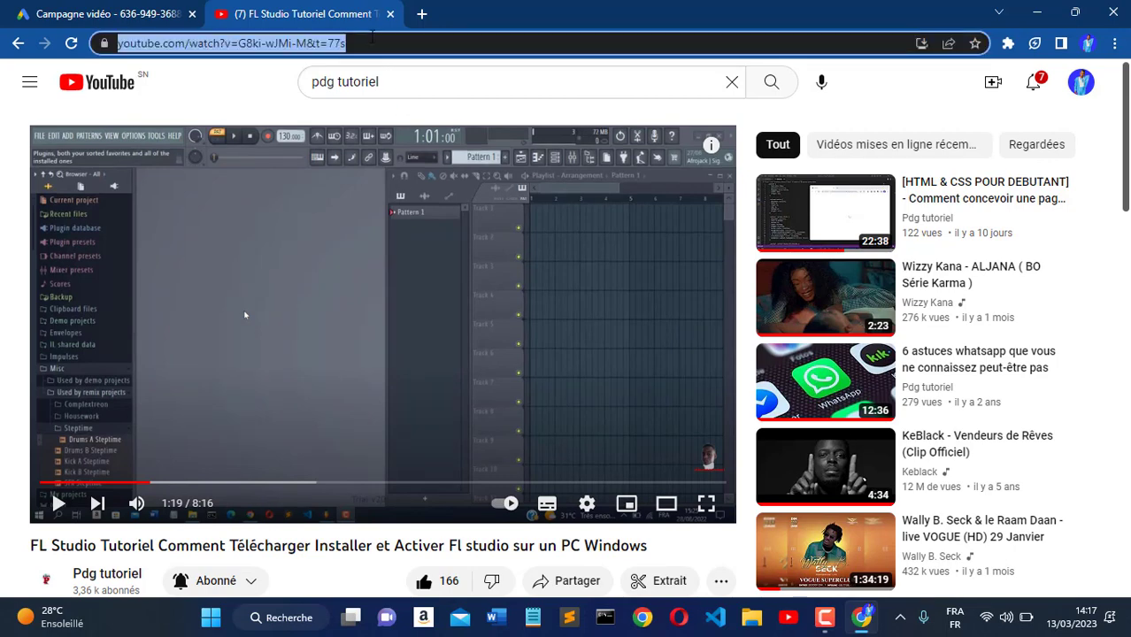
{"action": "left_click", "coordinate": [104, 9]}
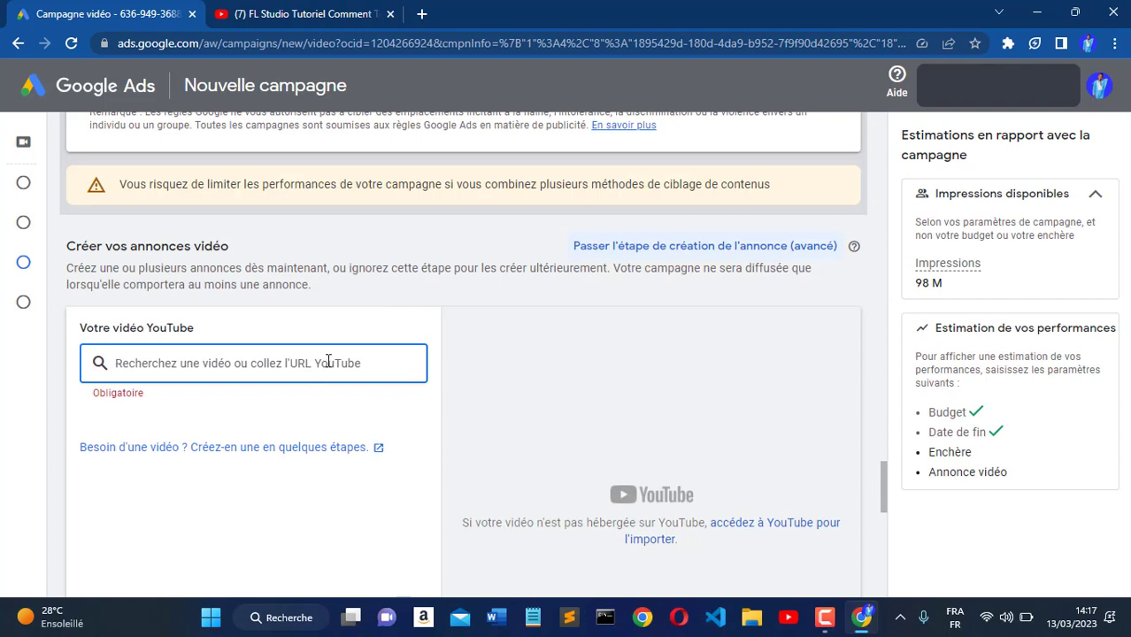
{"action": "key", "text": "ctrl+v"}
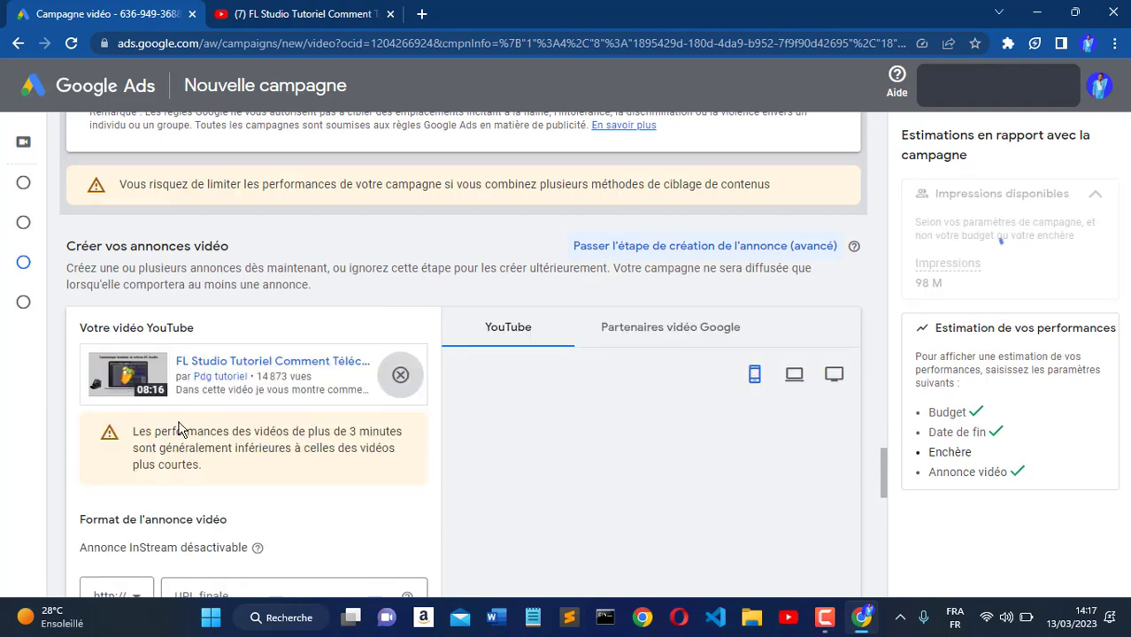
{"action": "scroll", "coordinate": [283, 465], "scroll_direction": "down", "scroll_amount": 3}
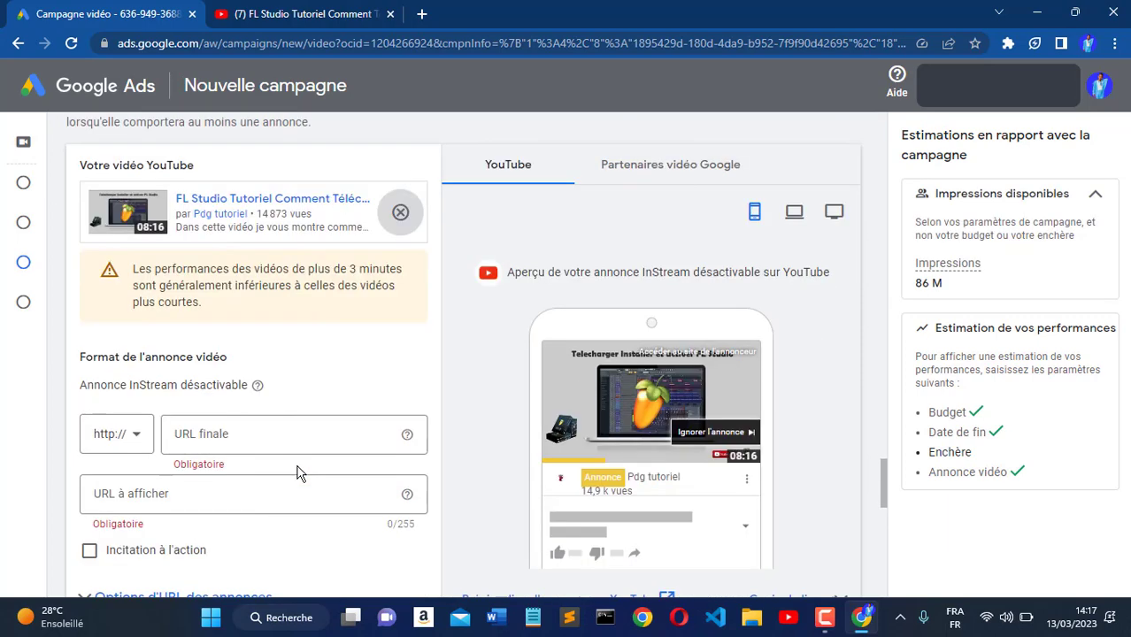
{"action": "left_click", "coordinate": [235, 354]}
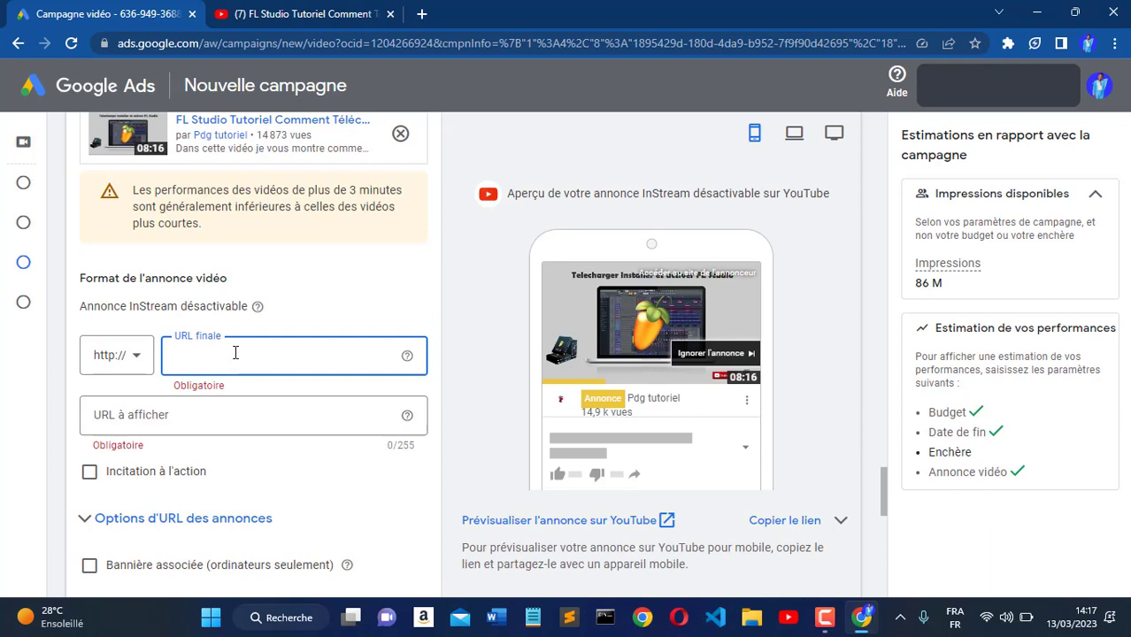
{"action": "key", "text": "ctrl+v"}
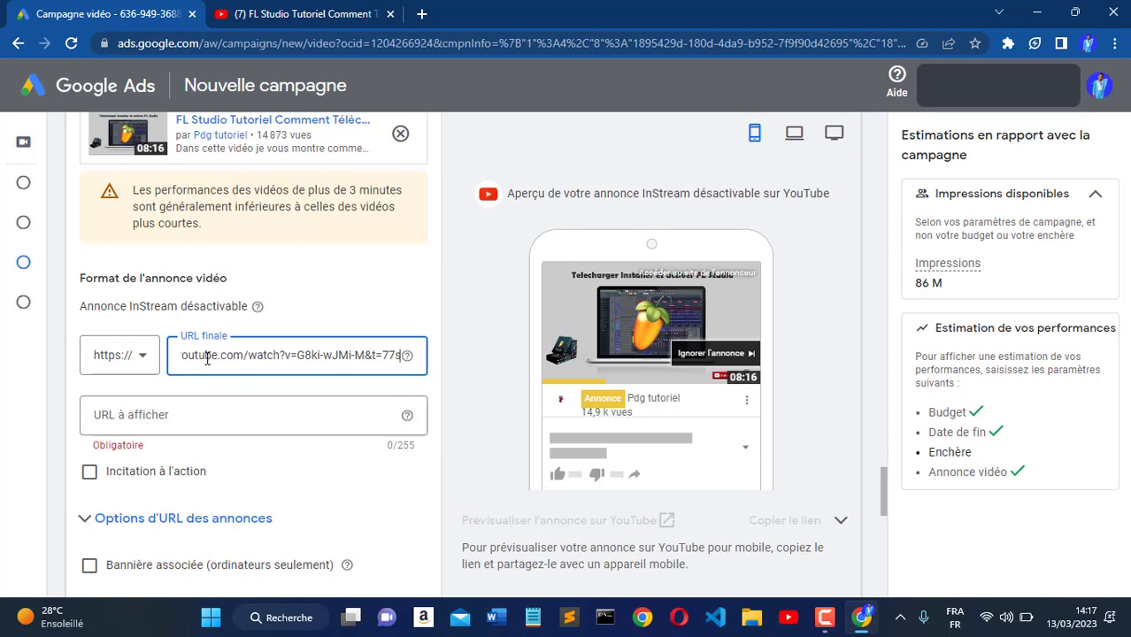
{"action": "left_click", "coordinate": [211, 414]}
{"action": "key", "text": "ctrl+v"}
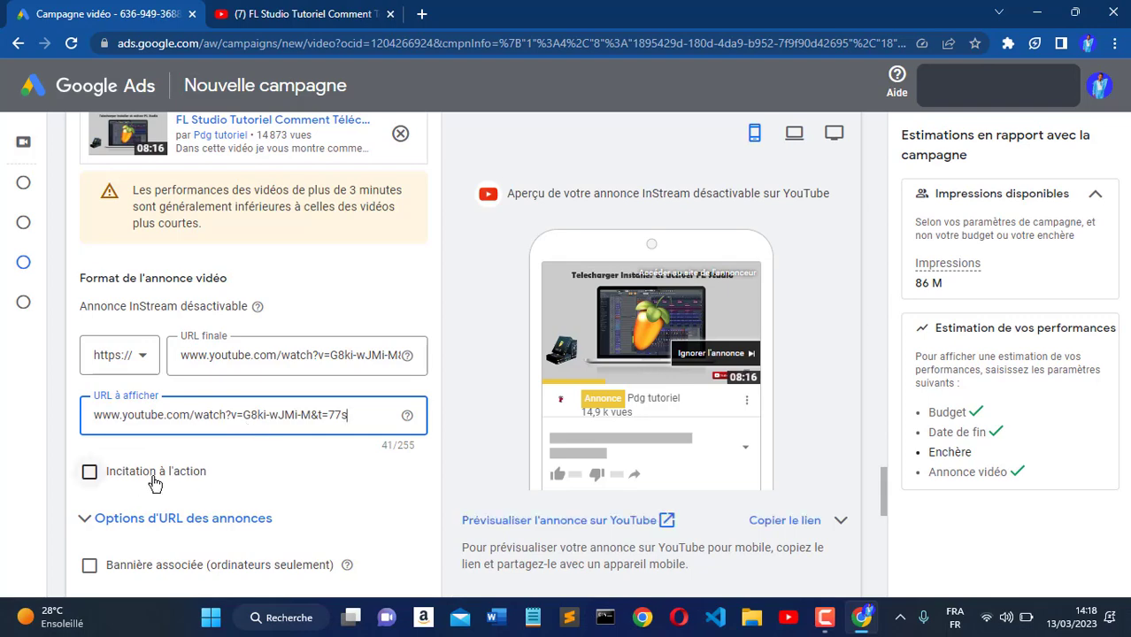
{"action": "scroll", "coordinate": [155, 483], "scroll_direction": "down", "scroll_amount": 1}
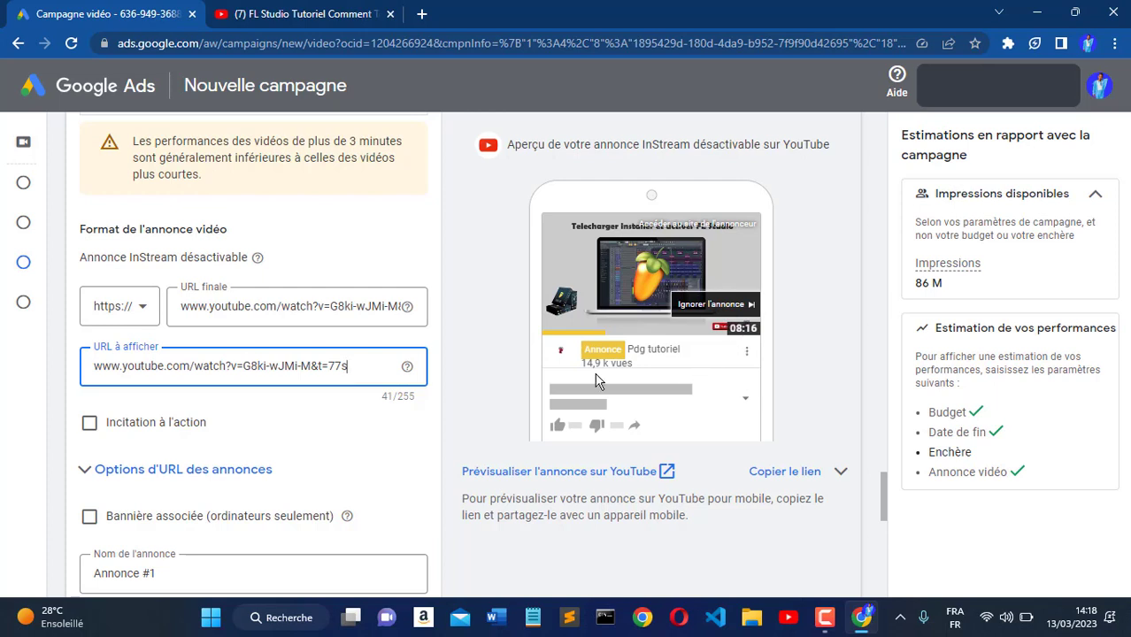
- Enable the call to action for the in-stream ad and set its text to the suggested "S'abonner"
{"action": "left_click", "coordinate": [144, 427]}
{"action": "scroll", "coordinate": [273, 447], "scroll_direction": "down", "scroll_amount": 1}
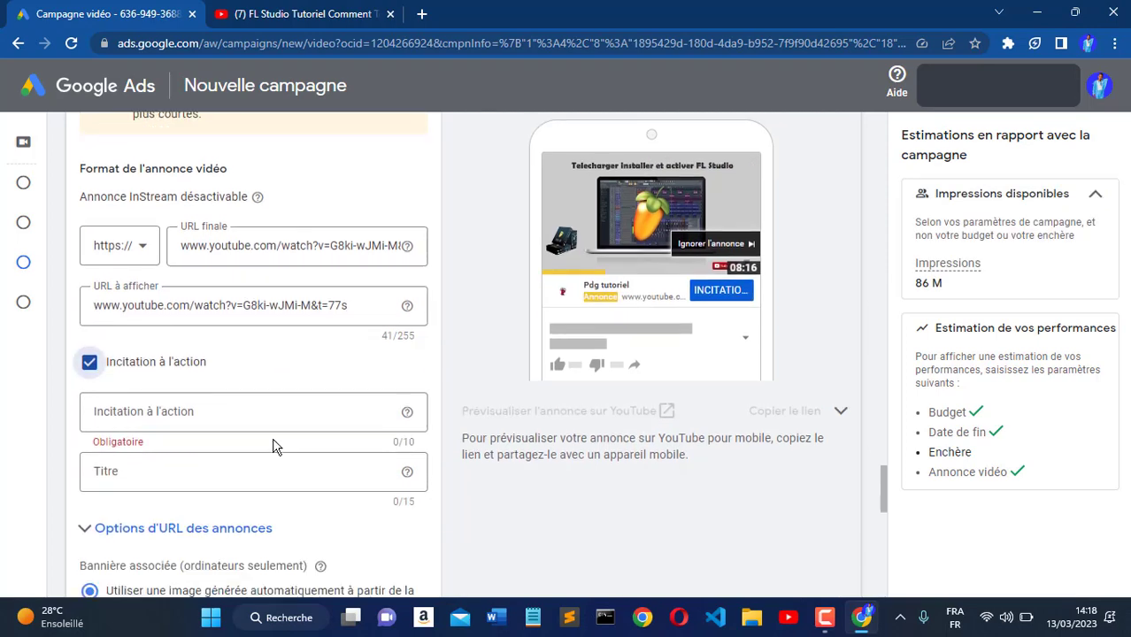
{"action": "scroll", "coordinate": [272, 447], "scroll_direction": "down", "scroll_amount": 1}
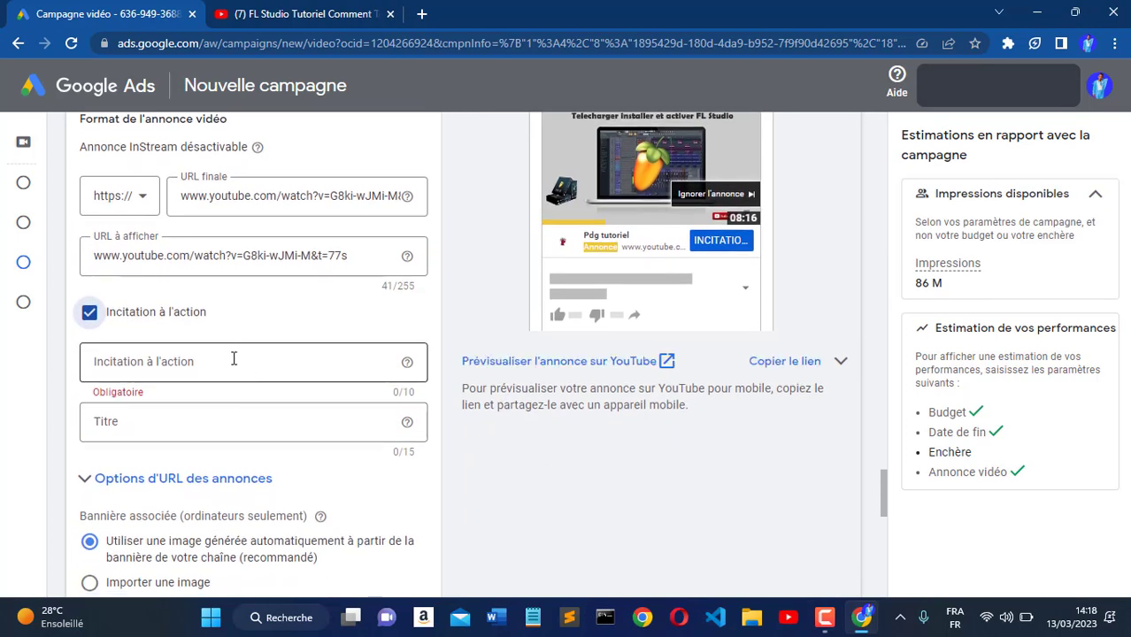
{"action": "left_click", "coordinate": [234, 359]}
{"action": "scroll", "coordinate": [234, 361], "scroll_direction": "down", "scroll_amount": 1}
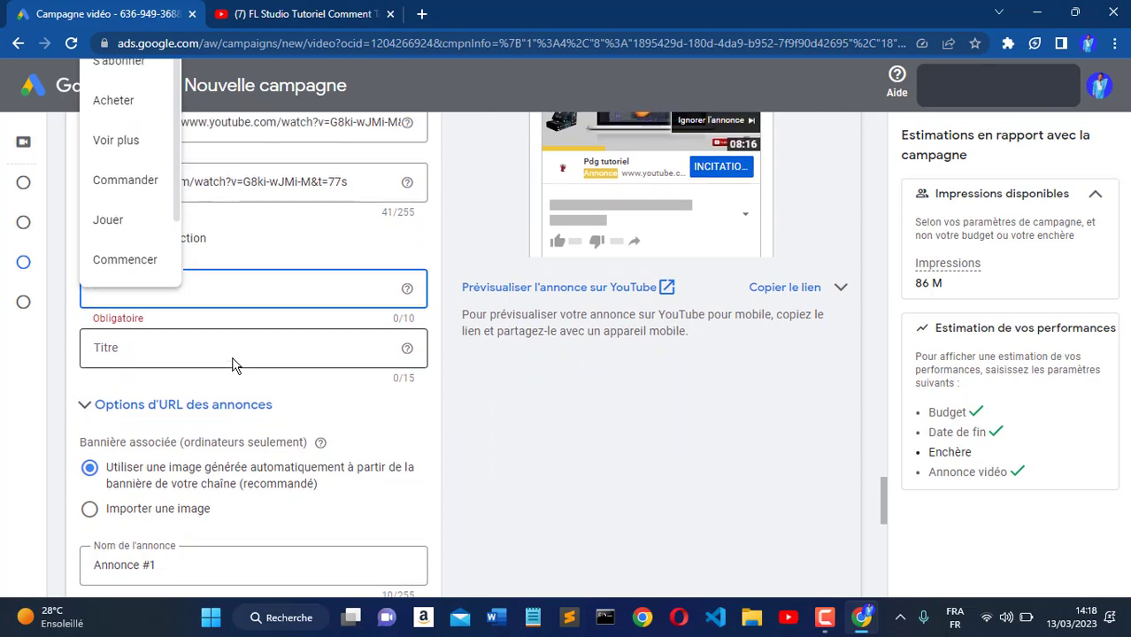
{"action": "scroll", "coordinate": [234, 361], "scroll_direction": "up", "scroll_amount": 1}
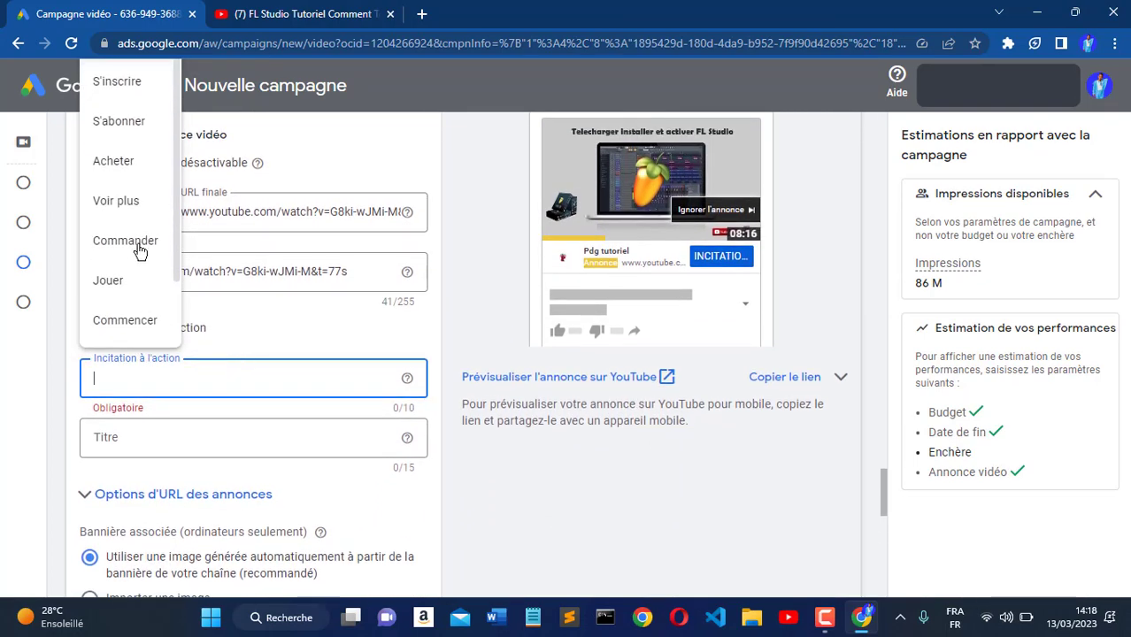
{"action": "left_click", "coordinate": [127, 142]}
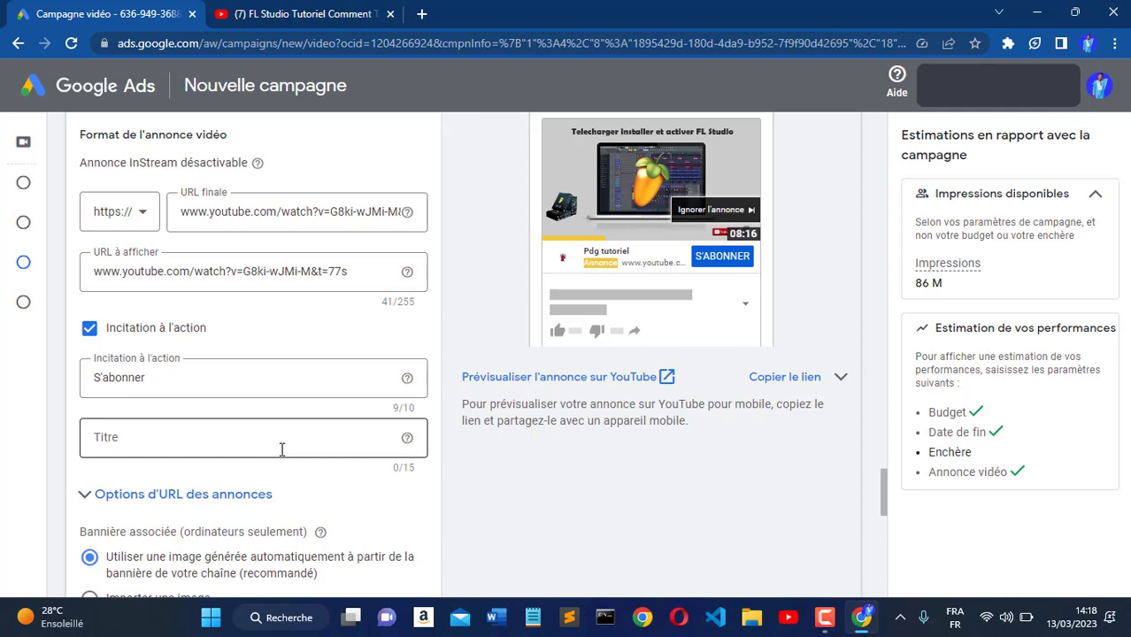
- Clear the call-to-action text and choose the suggestion "S'abonner" again
{"action": "left_click", "coordinate": [175, 373]}
{"action": "key", "text": "BackSpace"}
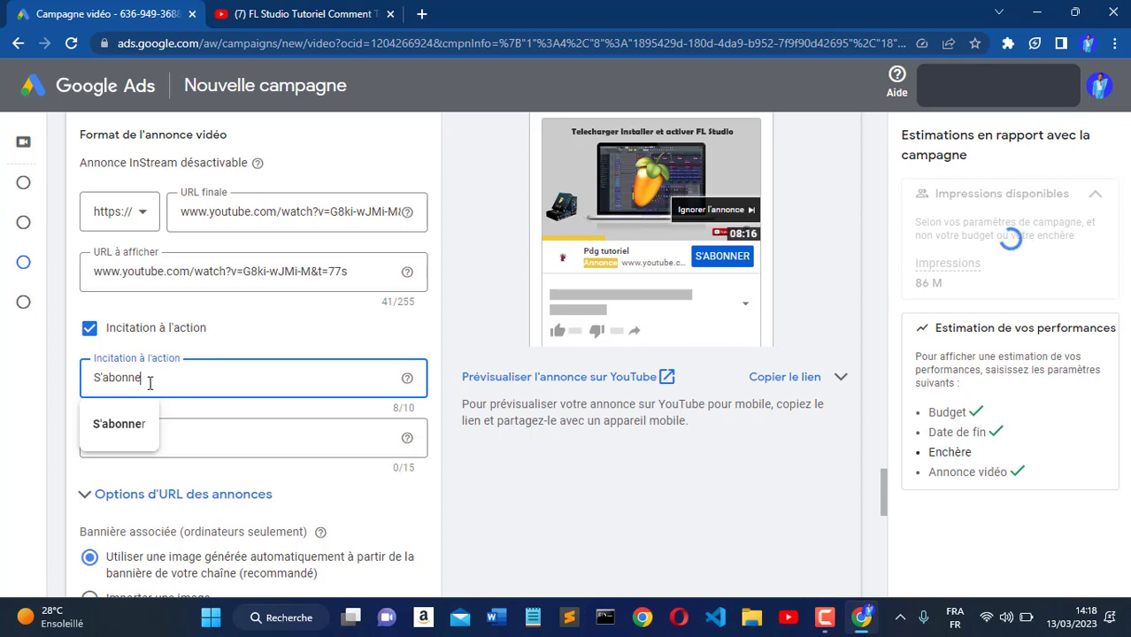
{"action": "key", "text": "BackSpace"}
{"action": "key", "text": "BackSpace"}
{"action": "key", "text": "BackSpace"}
{"action": "key", "text": "BackSpace"}
{"action": "key", "text": "BackSpace"}
{"action": "key", "text": "BackSpace"}
{"action": "key", "text": "BackSpace"}
{"action": "key", "text": "BackSpace"}
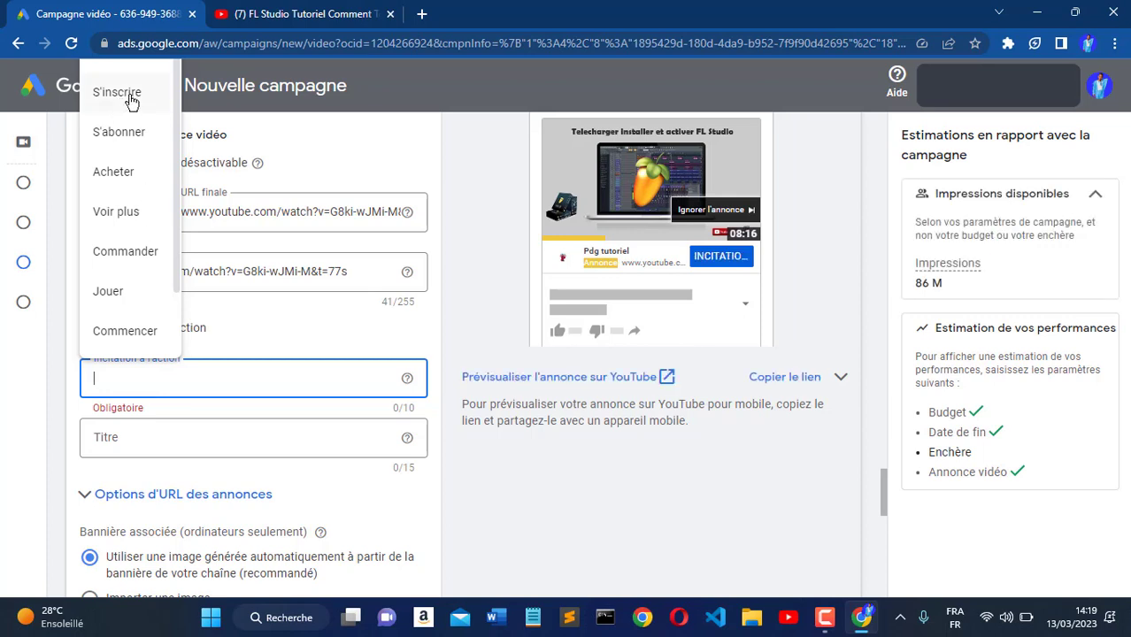
{"action": "left_click", "coordinate": [134, 141]}
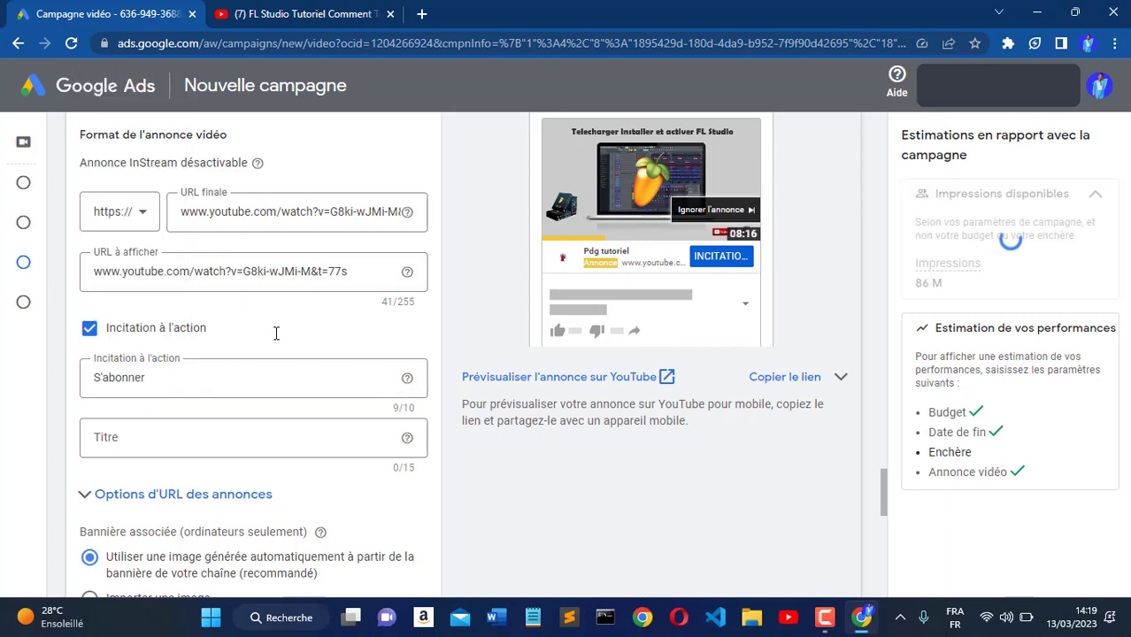
- Enter "Abonnez-vous à ma chaîne" as the call-to-action headline and cut it back to "Abonnez-vous"
{"action": "scroll", "coordinate": [265, 341], "scroll_direction": "down", "scroll_amount": 1}
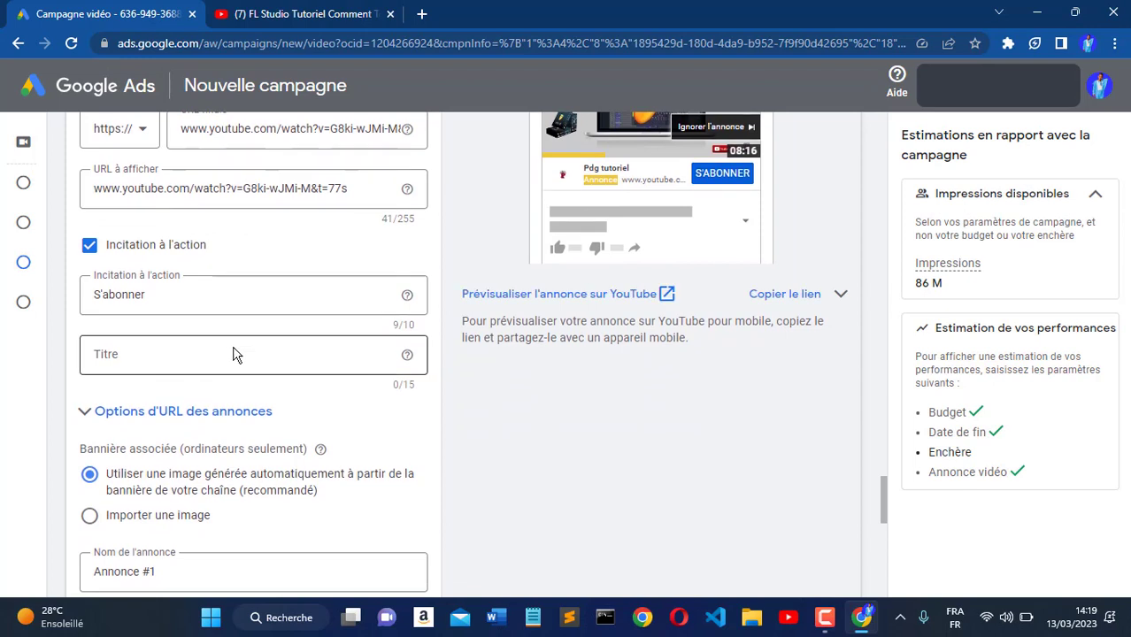
{"action": "left_click", "coordinate": [215, 353]}
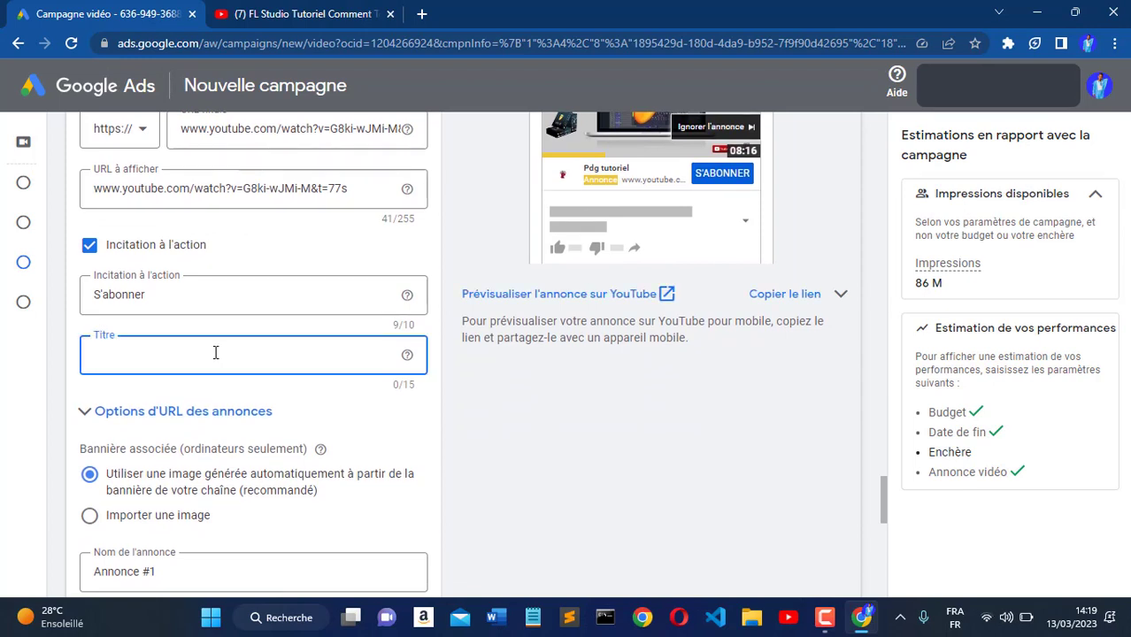
{"action": "type", "text": "A"}
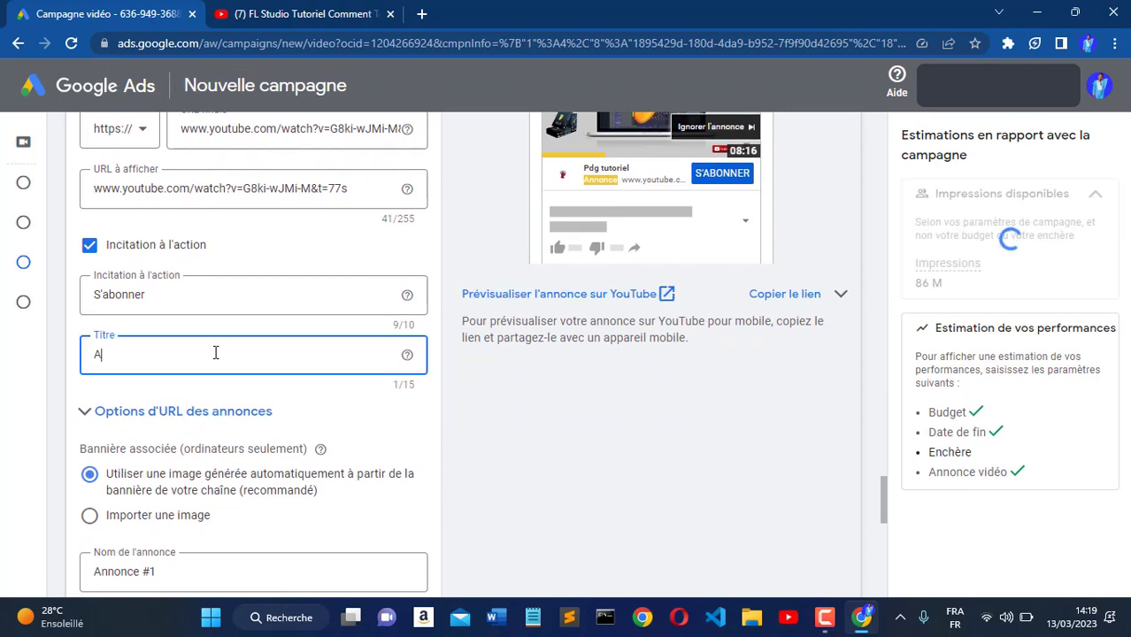
{"action": "type", "text": "bonnez-vous à m"}
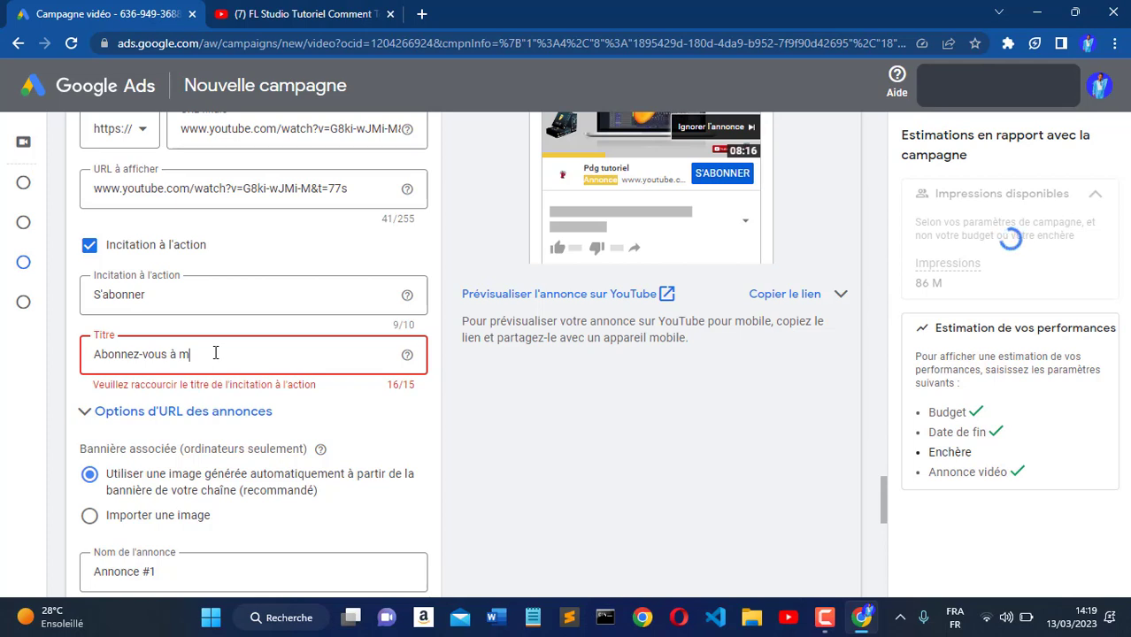
{"action": "type", "text": "a chaîne"}
{"action": "key", "text": "ctrl+BackSpace"}
{"action": "key", "text": "ctrl+BackSpace"}
{"action": "key", "text": "ctrl+BackSpace"}
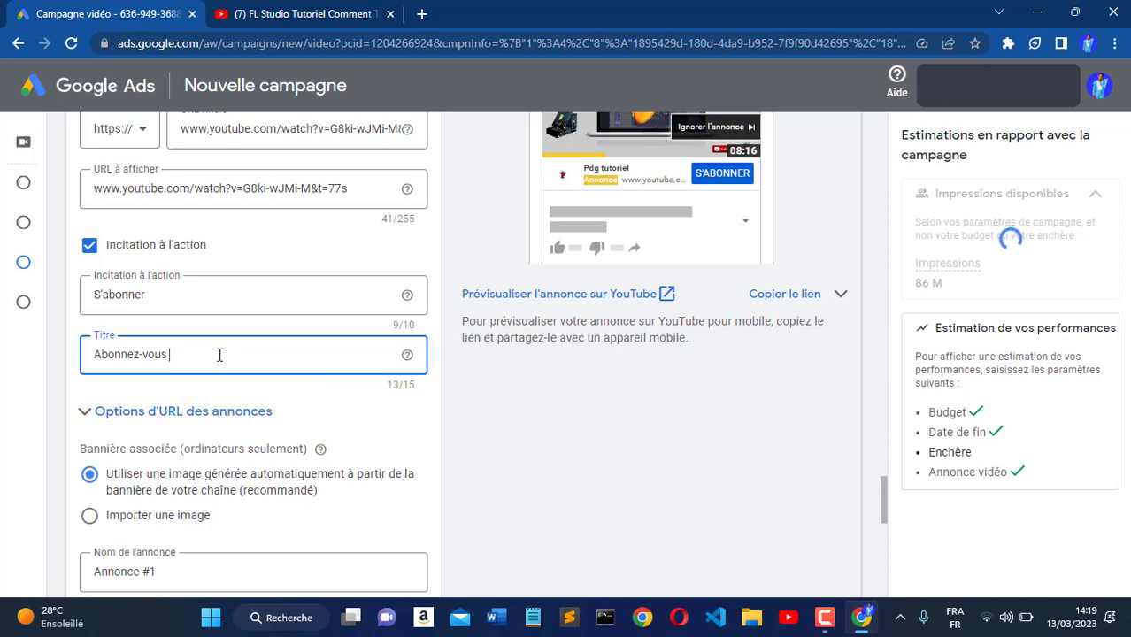
- Complete the headline with an exclamation mark and apply the spelling suggestion so that it reads "Abonnez vous !"
{"action": "key", "text": "BackSpace"}
{"action": "key", "text": "BackSpace"}
{"action": "key", "text": "BackSpace"}
{"action": "key", "text": "BackSpace"}
{"action": "key", "text": "BackSpace"}
{"action": "key", "text": "BackSpace"}
{"action": "key", "text": "BackSpace"}
{"action": "type", "text": "!"}
{"action": "type", "text": "z-"}
{"action": "type", "text": "vous"}
{"action": "scroll", "coordinate": [339, 460], "scroll_direction": "down", "scroll_amount": 1}
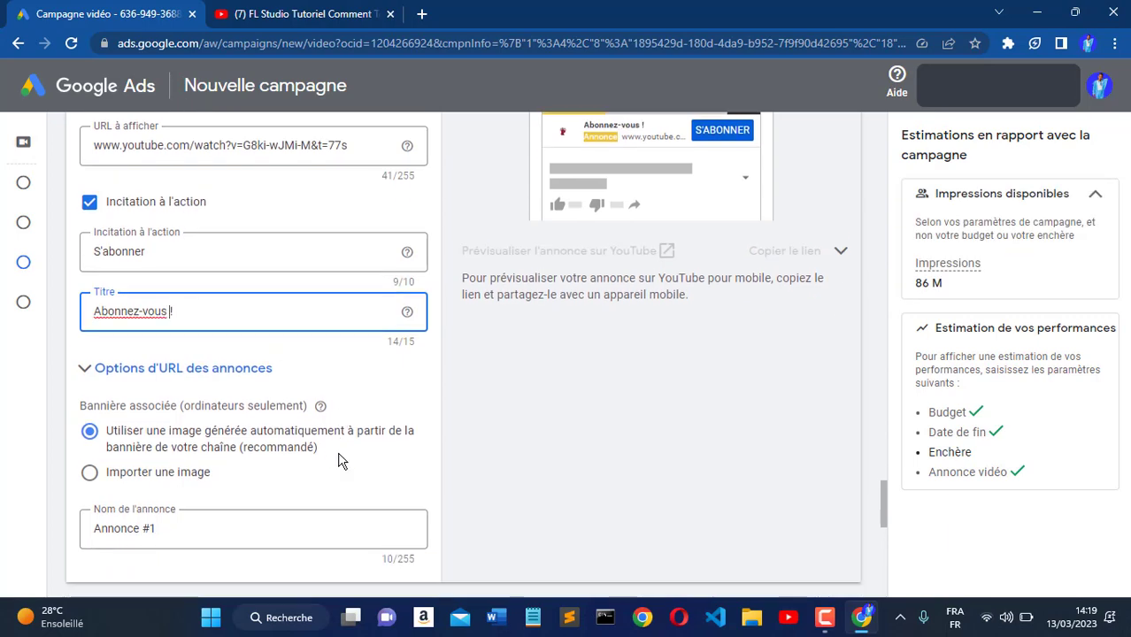
{"action": "double_click", "coordinate": [147, 274]}
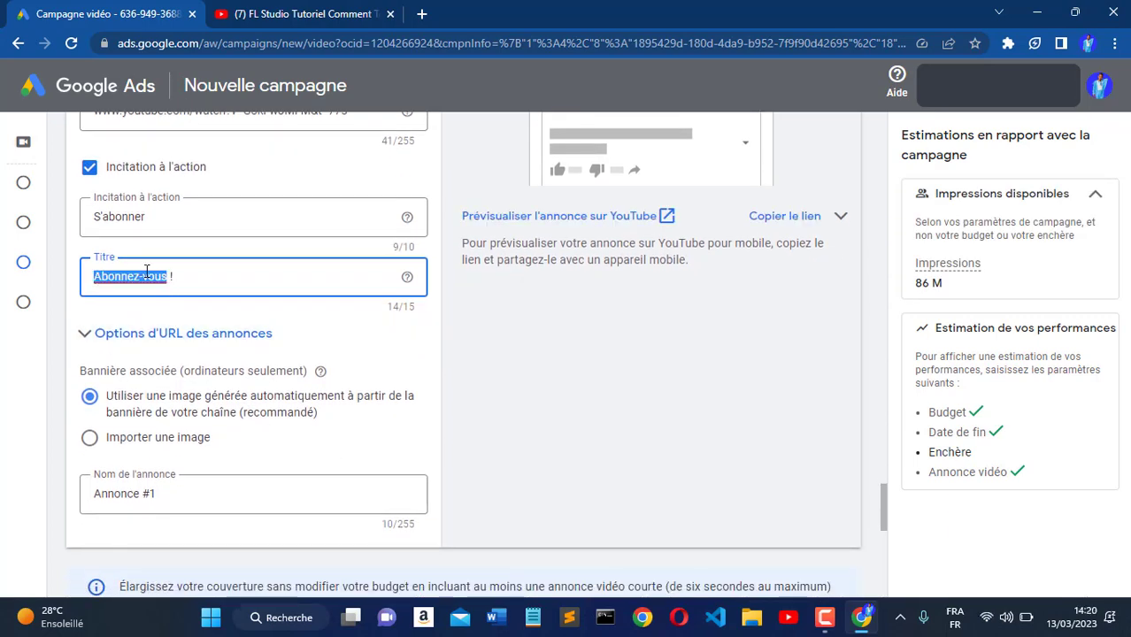
{"action": "right_click", "coordinate": [148, 274]}
{"action": "left_click", "coordinate": [184, 287]}
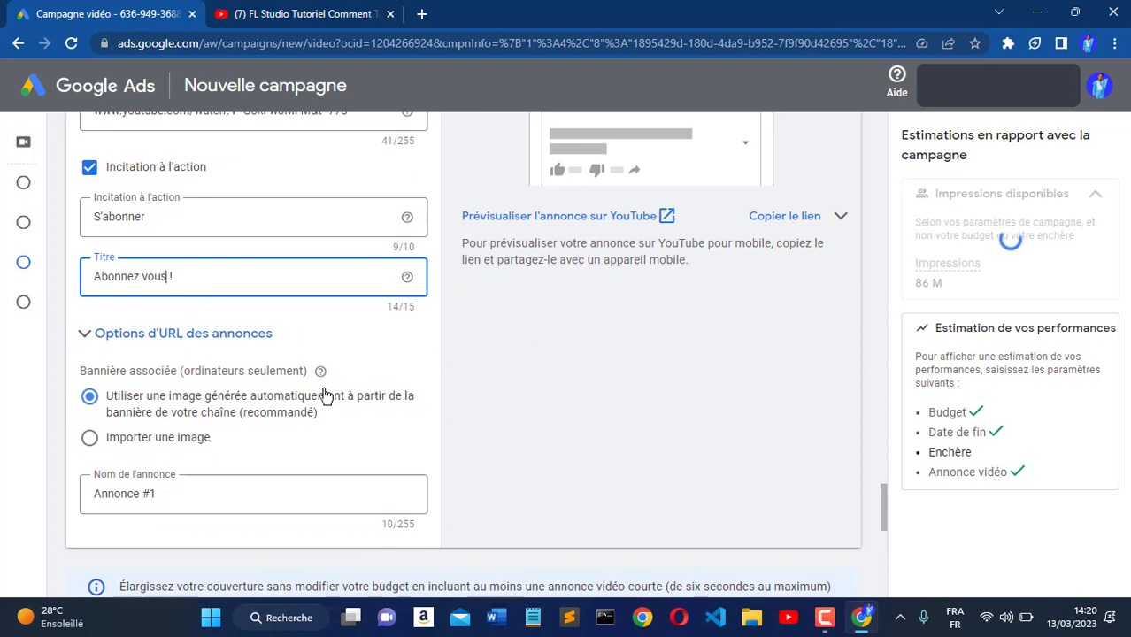
- Try the uploaded-image option for the companion banner and return to the image generated automatically from the channel banner
{"action": "scroll", "coordinate": [306, 397], "scroll_direction": "down", "scroll_amount": 1}
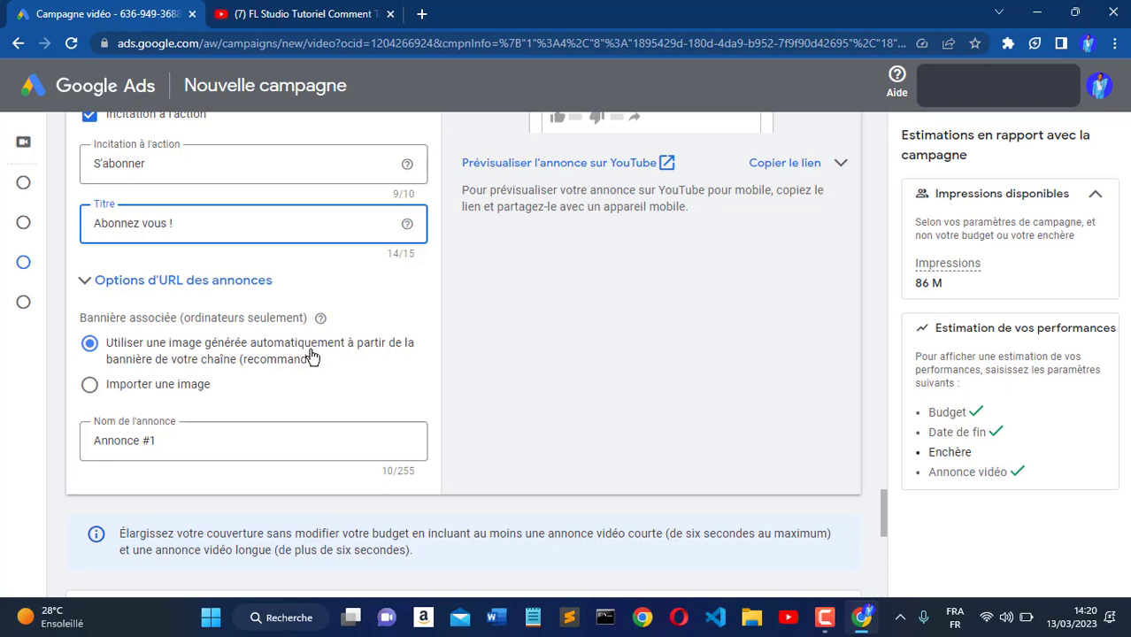
{"action": "scroll", "coordinate": [312, 357], "scroll_direction": "up", "scroll_amount": 3}
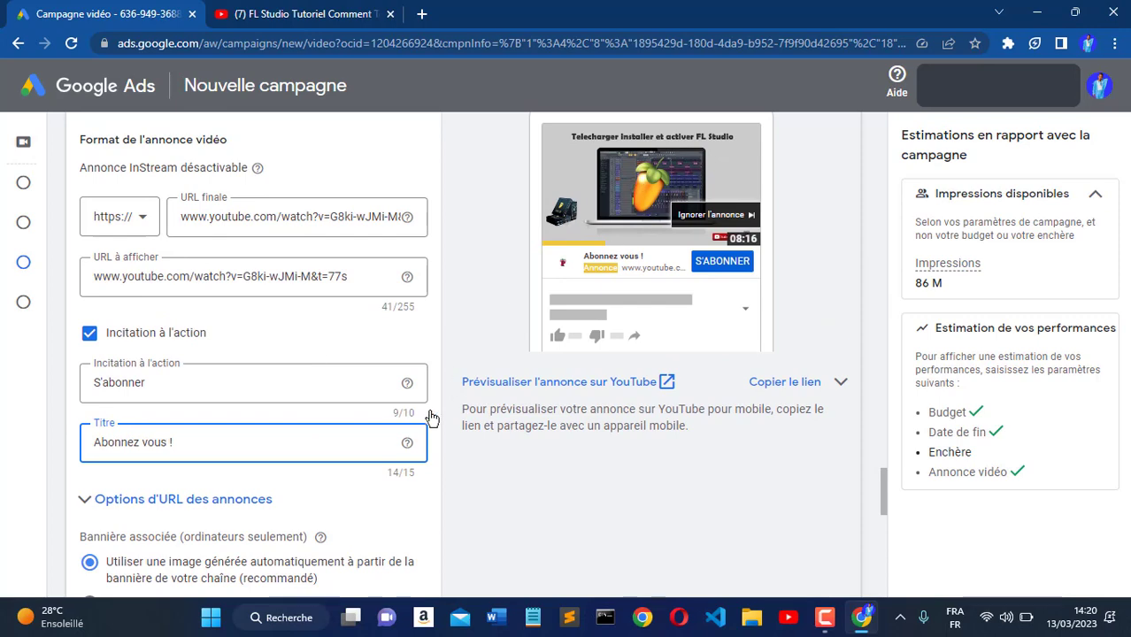
{"action": "scroll", "coordinate": [434, 416], "scroll_direction": "down", "scroll_amount": 2}
{"action": "scroll", "coordinate": [431, 414], "scroll_direction": "down", "scroll_amount": 2}
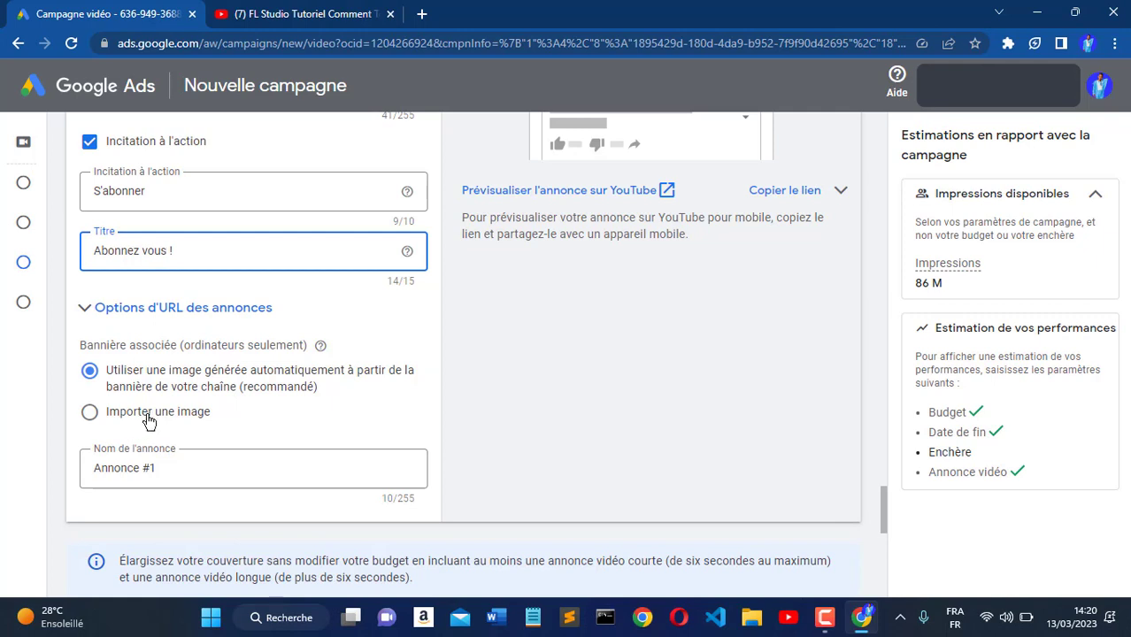
{"action": "left_click", "coordinate": [150, 422]}
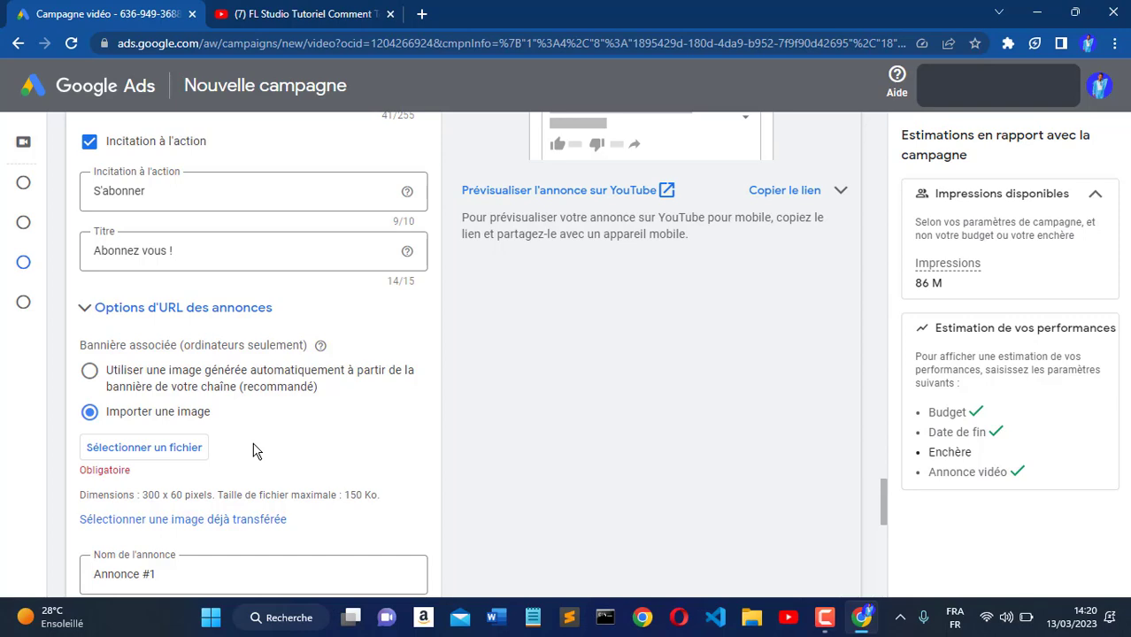
{"action": "scroll", "coordinate": [252, 450], "scroll_direction": "down", "scroll_amount": 1}
{"action": "scroll", "coordinate": [252, 450], "scroll_direction": "up", "scroll_amount": 3}
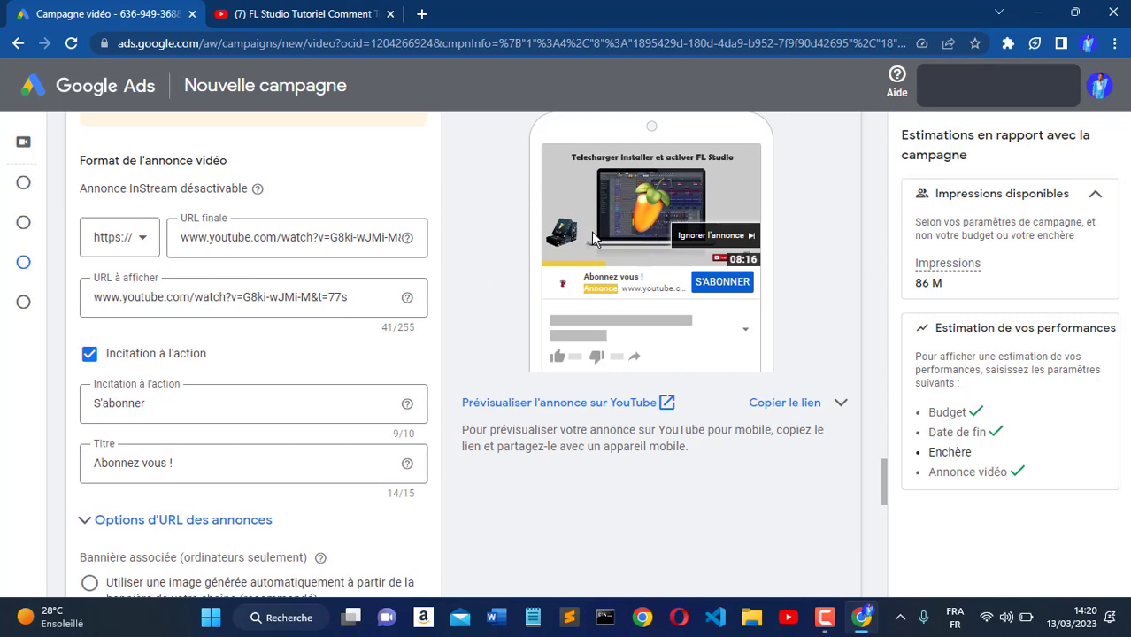
{"action": "scroll", "coordinate": [459, 538], "scroll_direction": "down", "scroll_amount": 2}
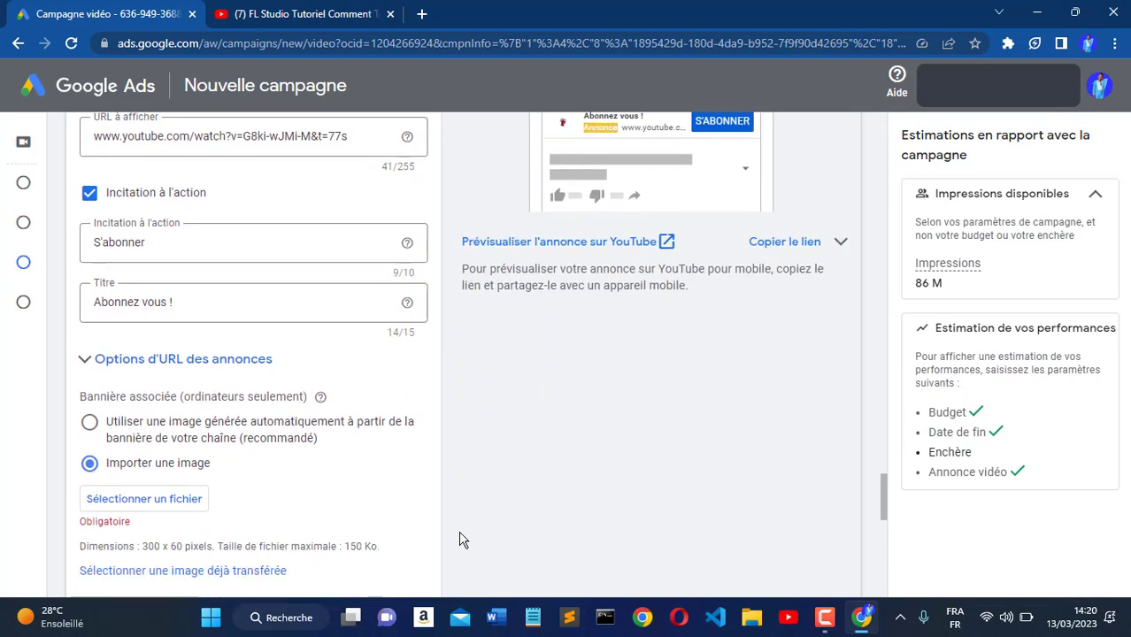
{"action": "scroll", "coordinate": [459, 538], "scroll_direction": "down", "scroll_amount": 1}
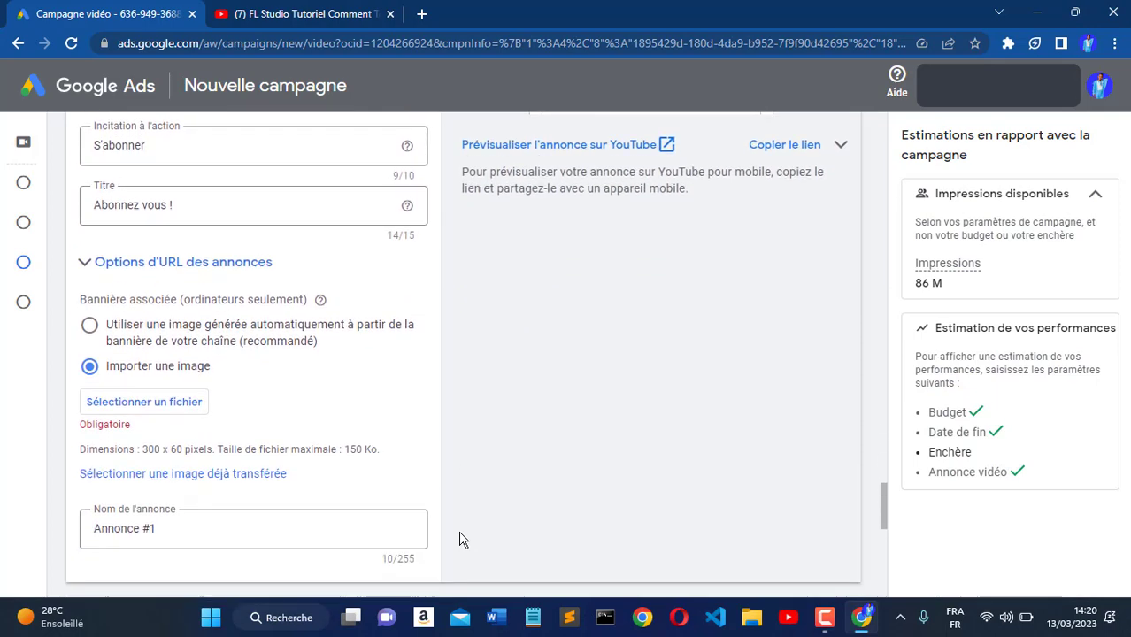
{"action": "left_click", "coordinate": [188, 343]}
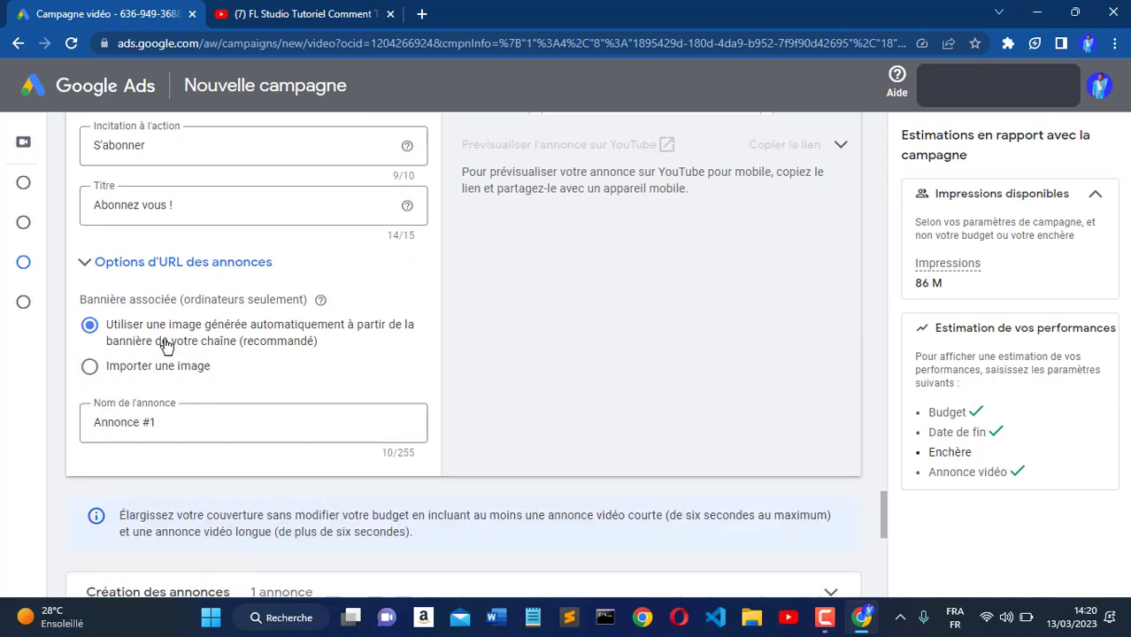
- Expand the "Création des annonces" section to review the created ad, and collapse it again
{"action": "scroll", "coordinate": [256, 456], "scroll_direction": "down", "scroll_amount": 3}
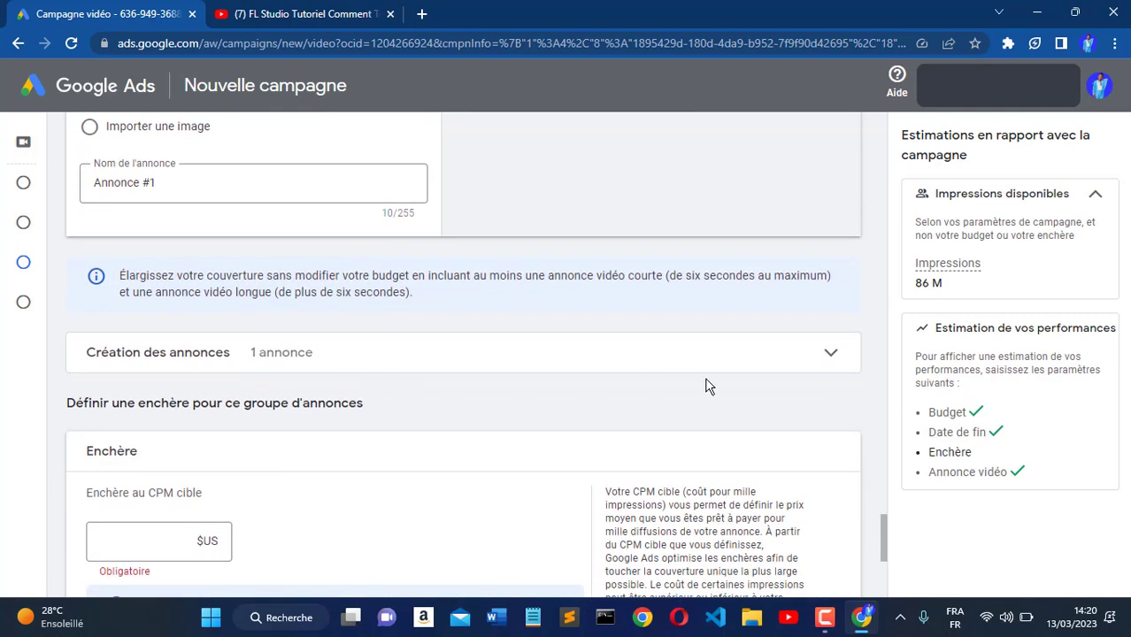
{"action": "left_click", "coordinate": [831, 355]}
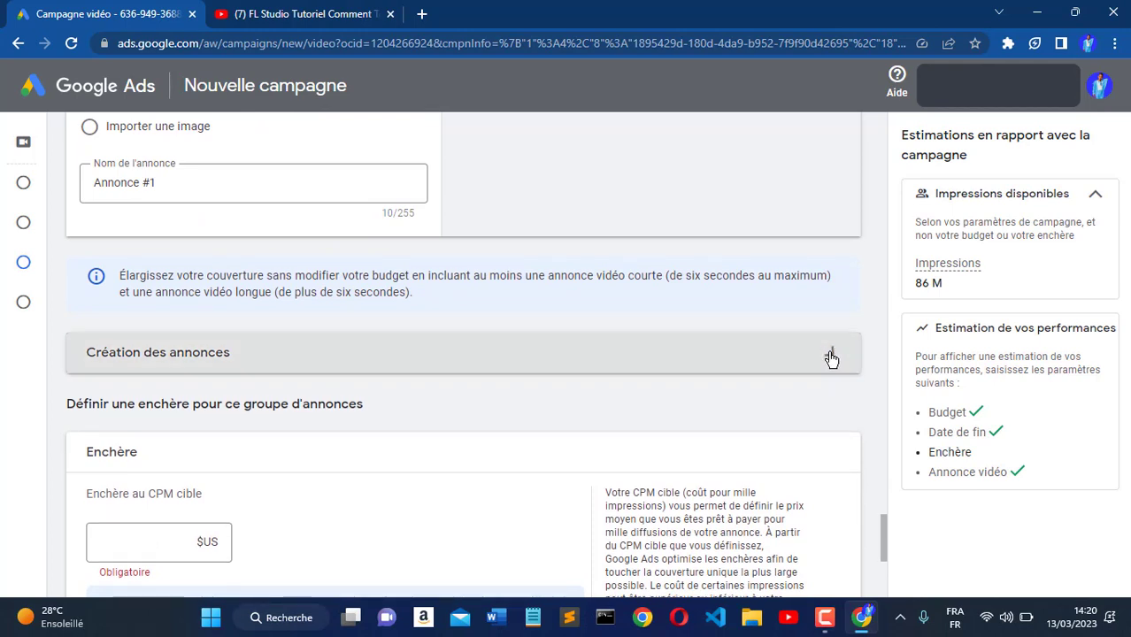
{"action": "scroll", "coordinate": [831, 358], "scroll_direction": "down", "scroll_amount": 2}
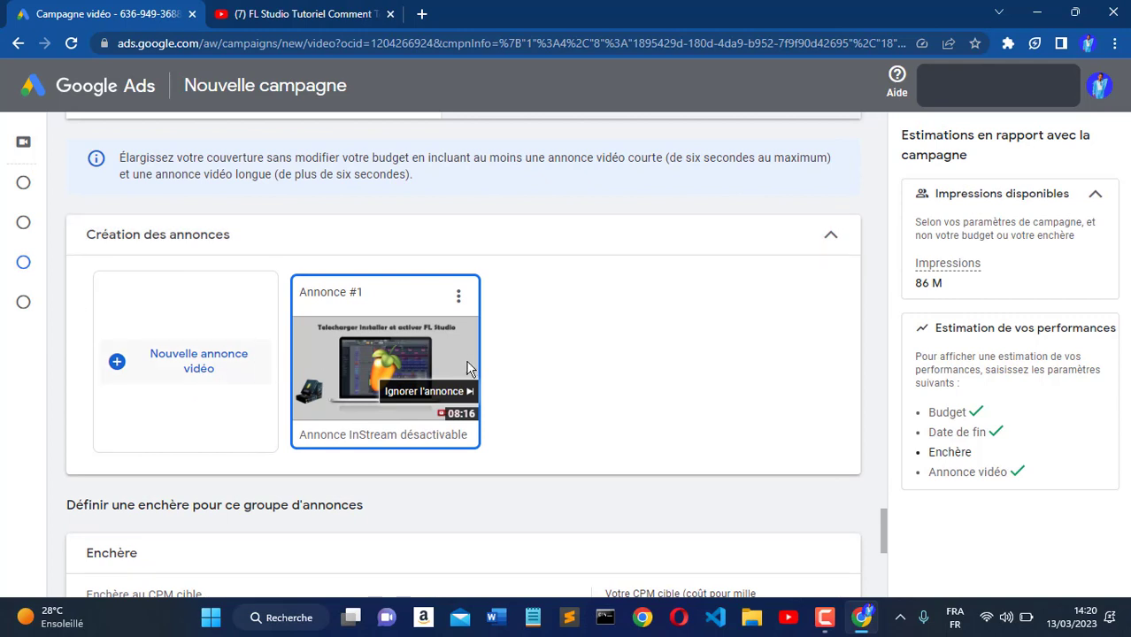
{"action": "left_click", "coordinate": [828, 246]}
- Set the ad group's target CPM bid to 10,00 $US
{"action": "scroll", "coordinate": [698, 408], "scroll_direction": "down", "scroll_amount": 3}
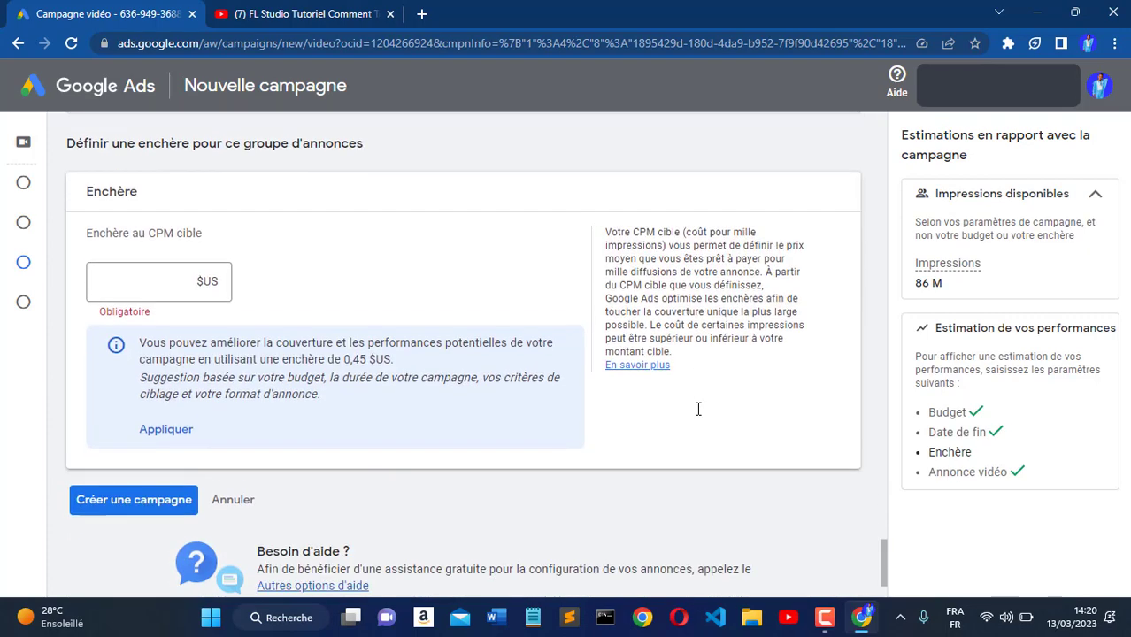
{"action": "scroll", "coordinate": [698, 409], "scroll_direction": "down", "scroll_amount": 1}
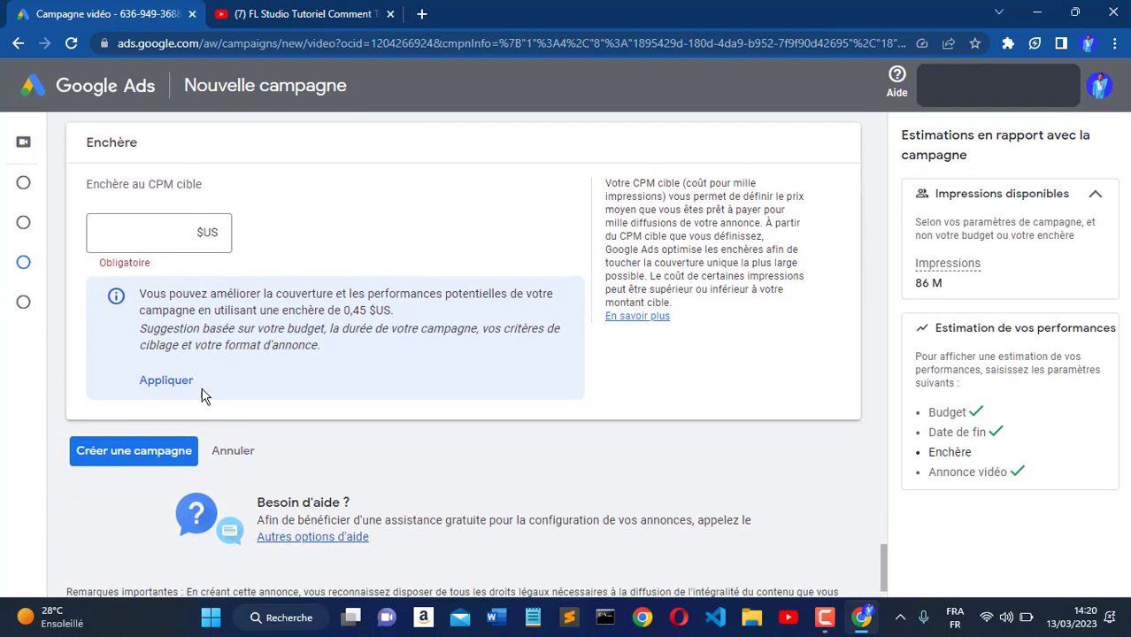
{"action": "left_click", "coordinate": [157, 239]}
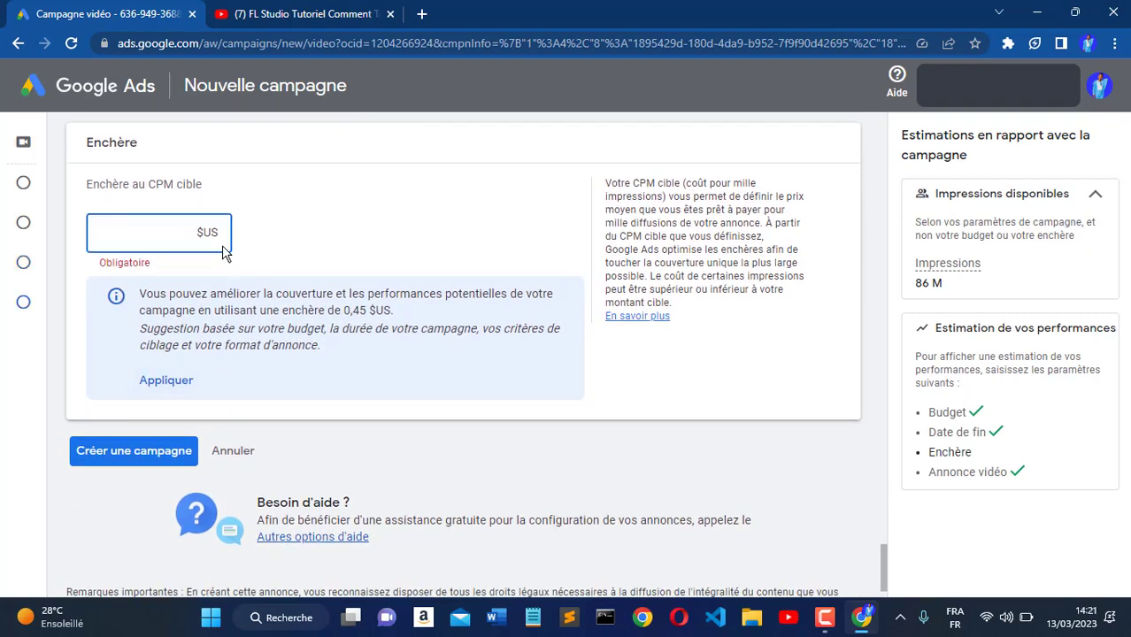
{"action": "type", "text": "10,00"}
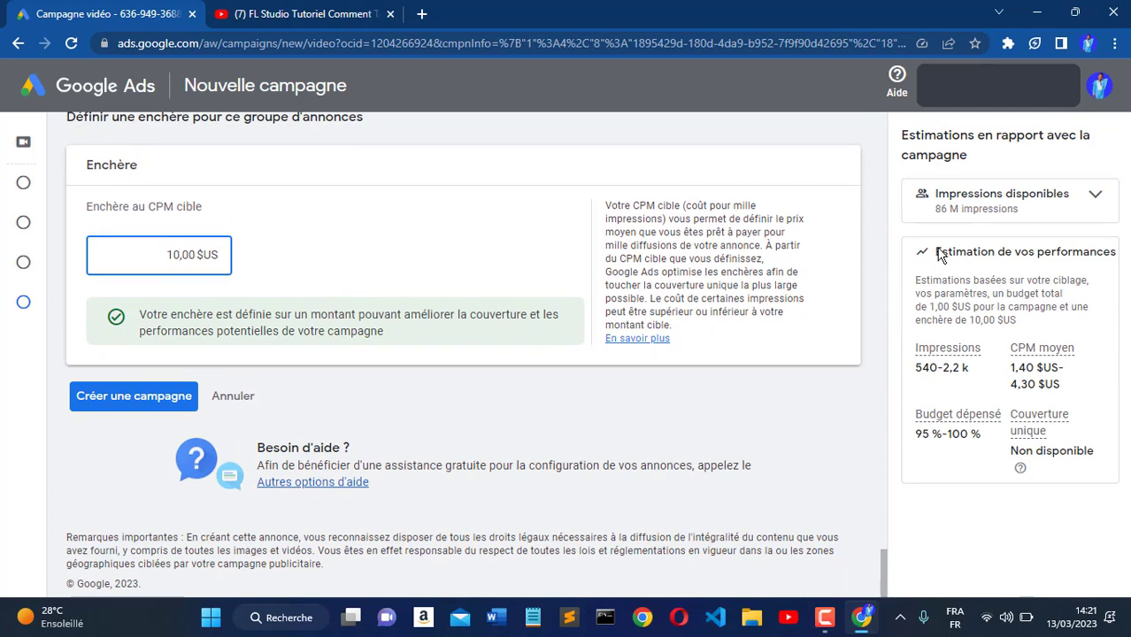
- Examine the campaign's performance estimates, including impressions, average CPM and budget spent, and expand the available impressions
{"action": "left_click_drag", "start_coordinate": [937, 255], "coordinate": [1115, 253]}
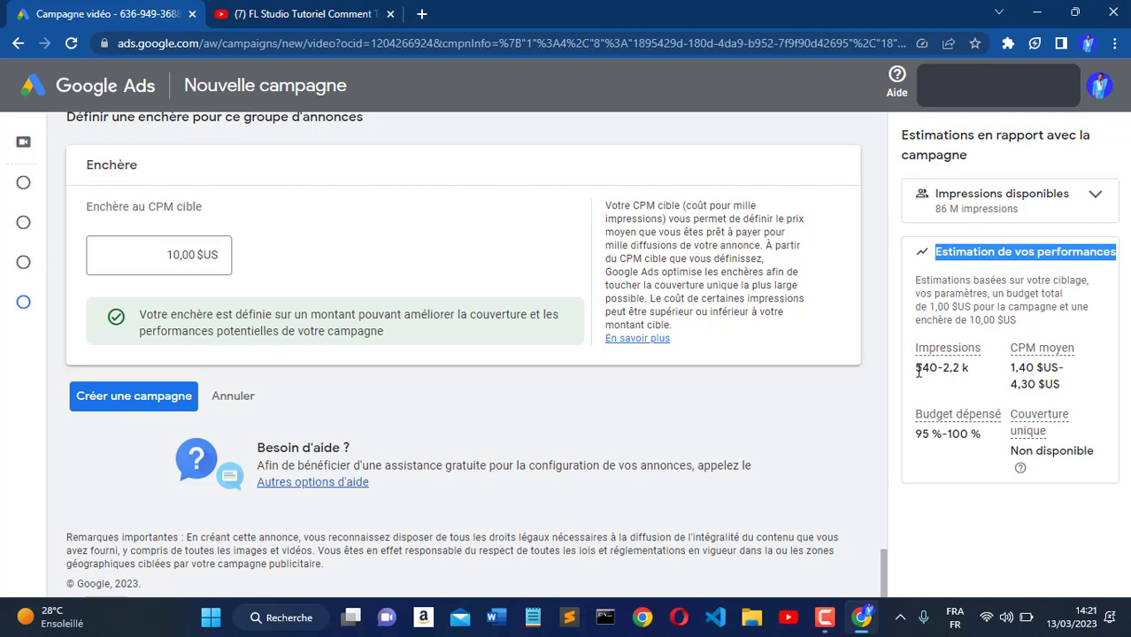
{"action": "left_click_drag", "start_coordinate": [917, 370], "coordinate": [939, 369]}
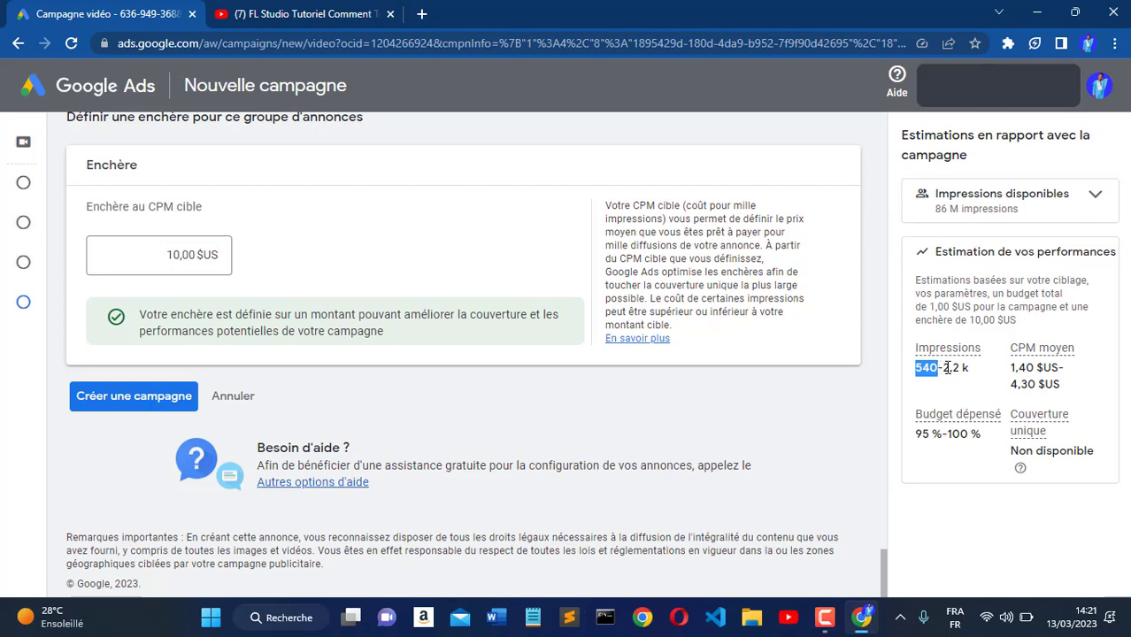
{"action": "left_click_drag", "start_coordinate": [943, 370], "coordinate": [968, 368]}
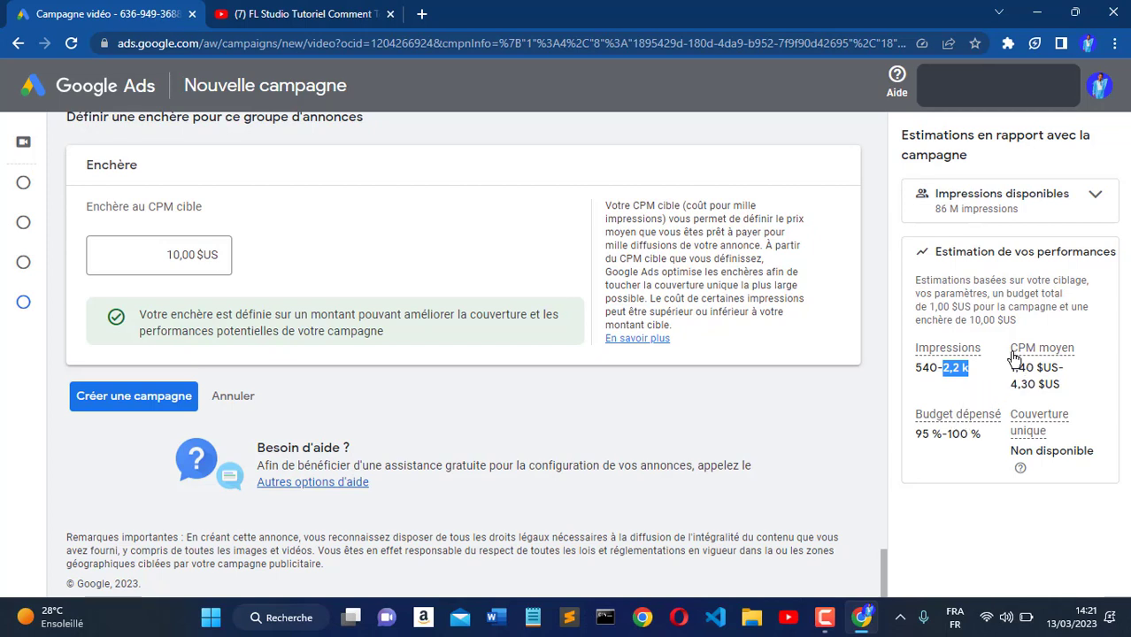
{"action": "mouse_move", "coordinate": [1021, 356]}
{"action": "mouse_move", "coordinate": [931, 444]}
{"action": "left_click", "coordinate": [1096, 197]}
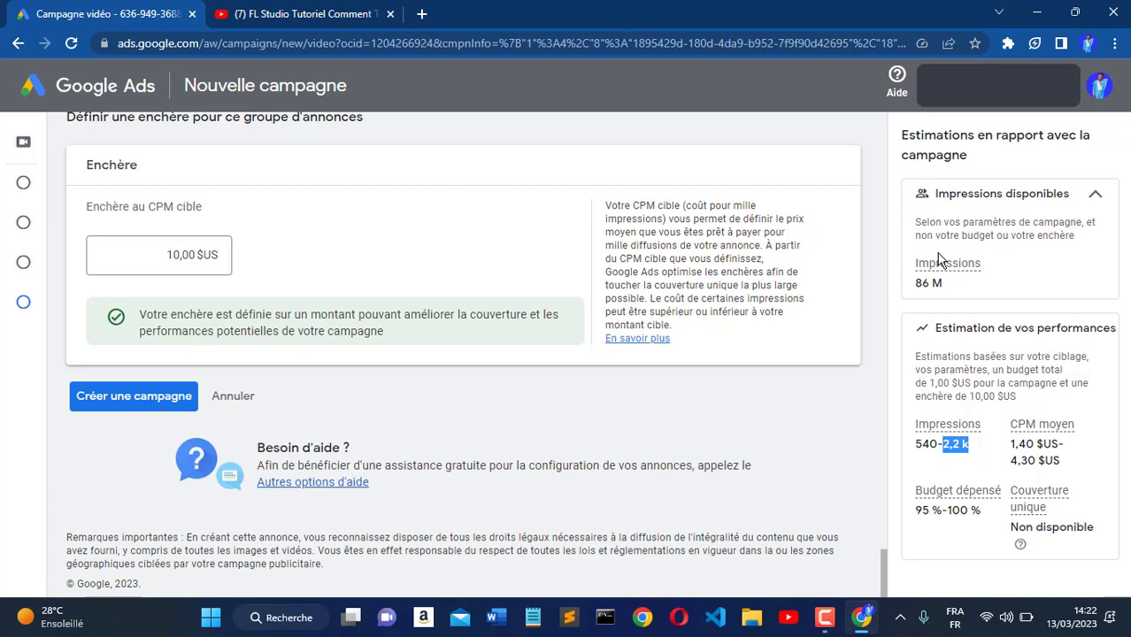
- Create the video campaign with the configured settings and proceed to the billing setup
{"action": "left_click", "coordinate": [1001, 305]}
{"action": "left_click", "coordinate": [143, 409]}
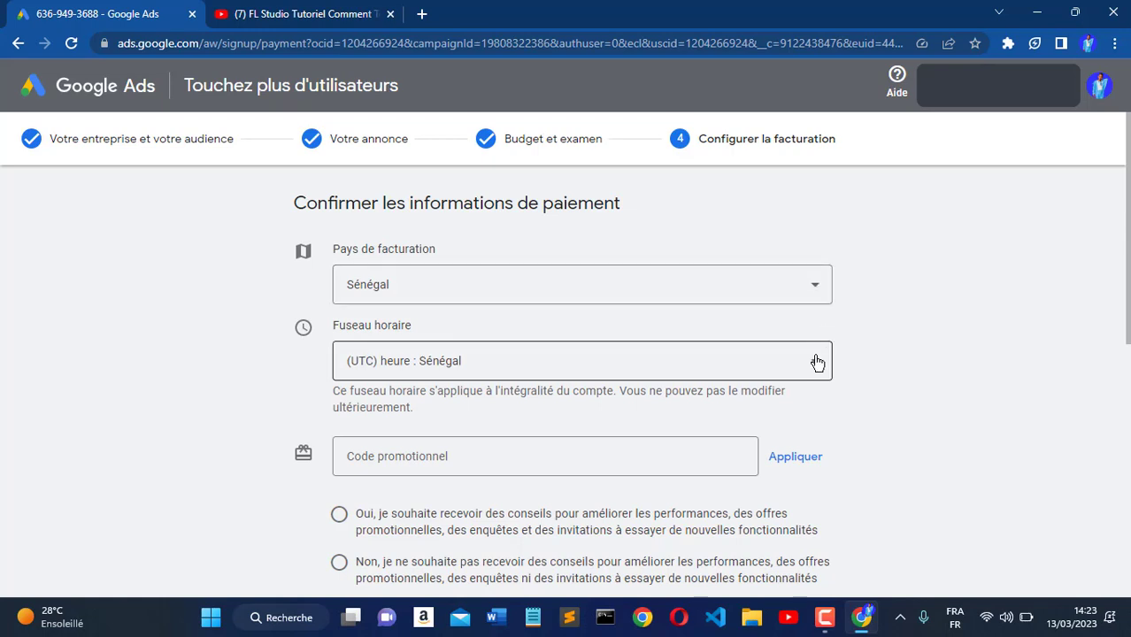
- Open the form for adding a credit or debit card as the billing payment method
{"action": "left_click", "coordinate": [663, 461]}
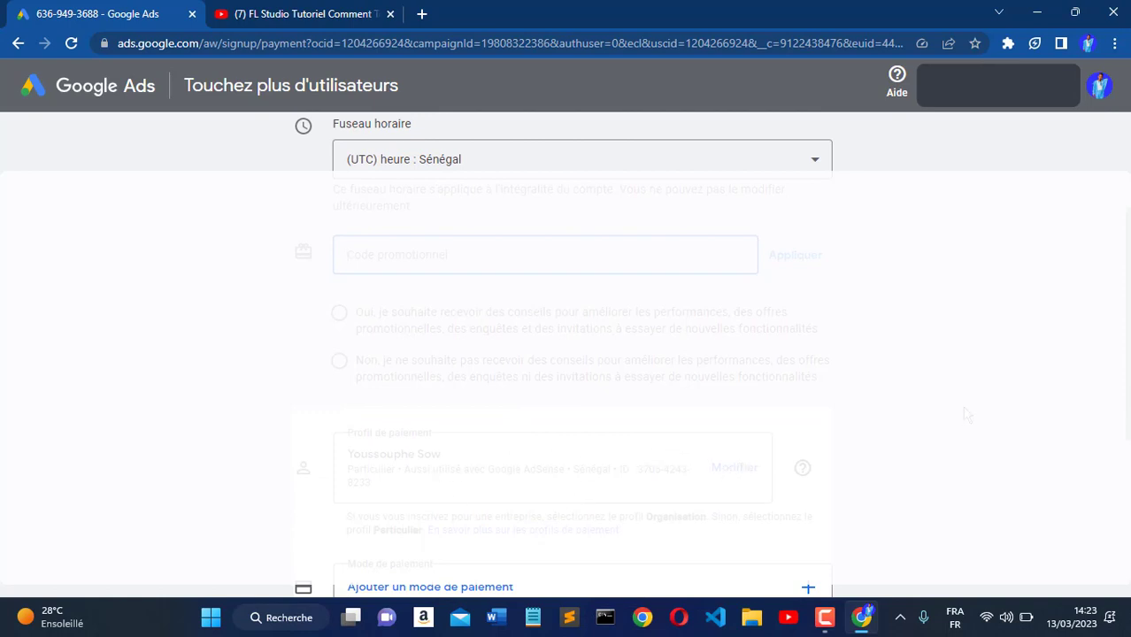
{"action": "scroll", "coordinate": [963, 408], "scroll_direction": "down", "scroll_amount": 1}
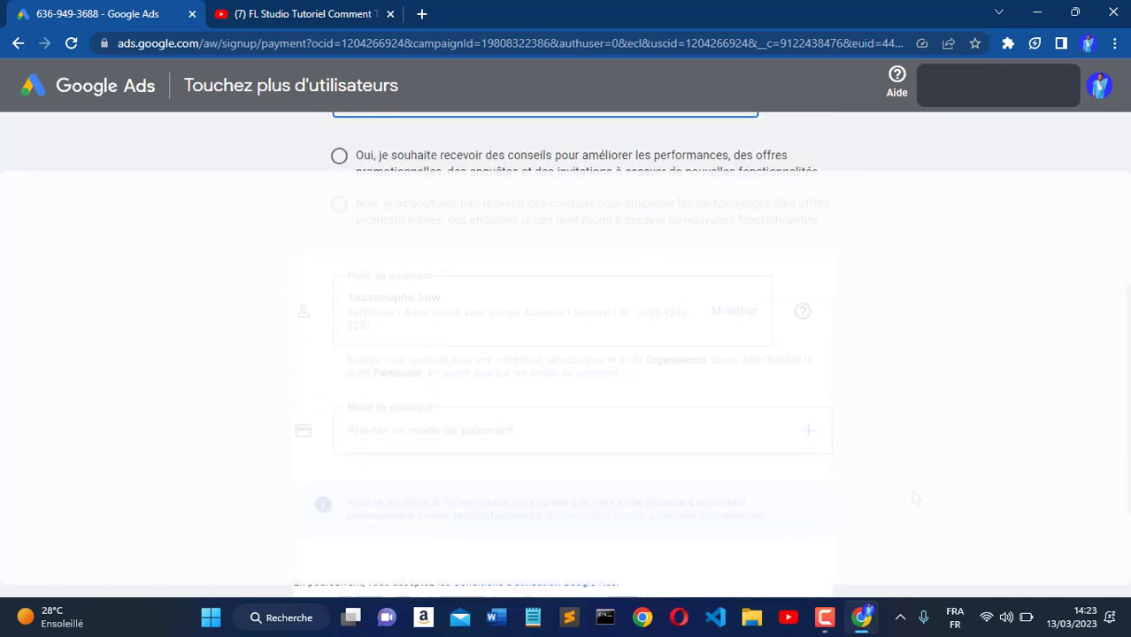
{"action": "scroll", "coordinate": [905, 491], "scroll_direction": "down", "scroll_amount": 1}
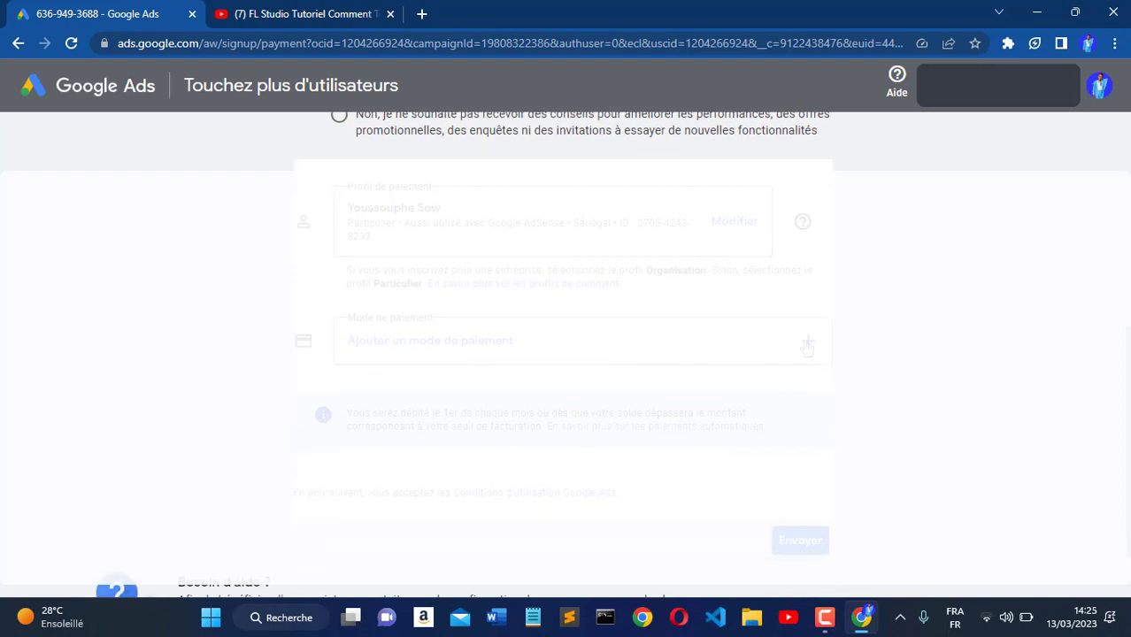
{"action": "left_click", "coordinate": [809, 345]}
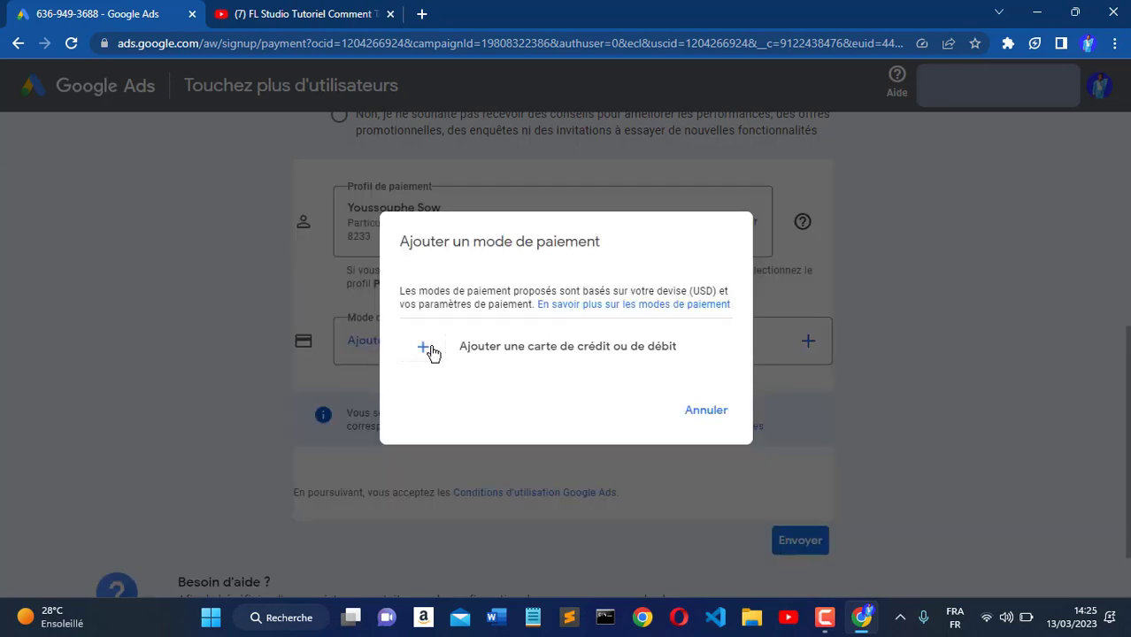
{"action": "left_click", "coordinate": [428, 348]}
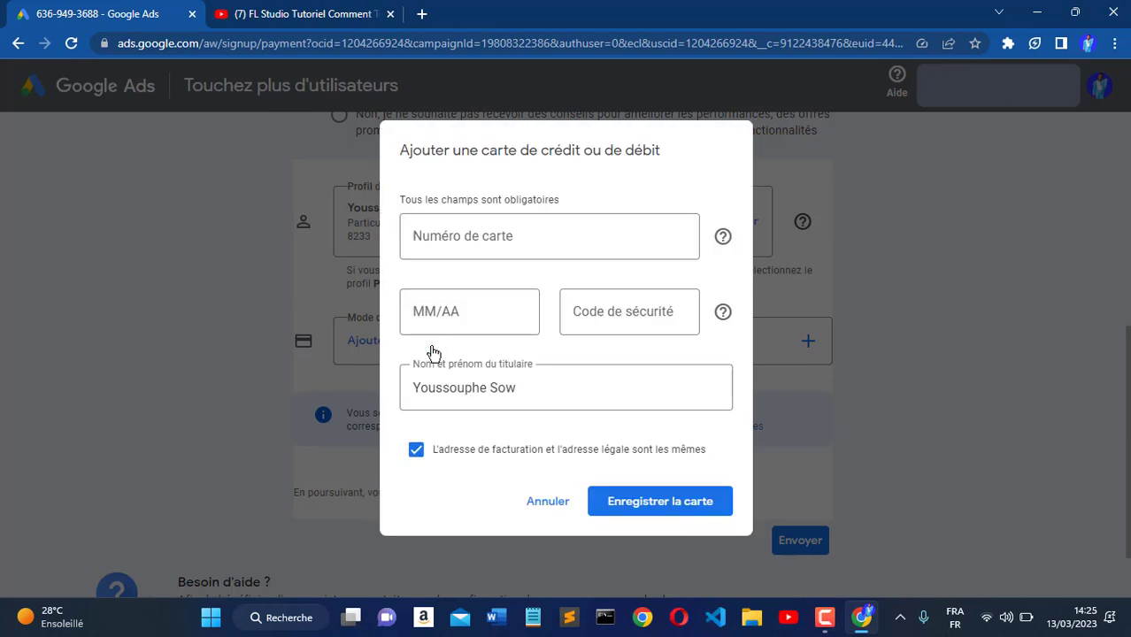